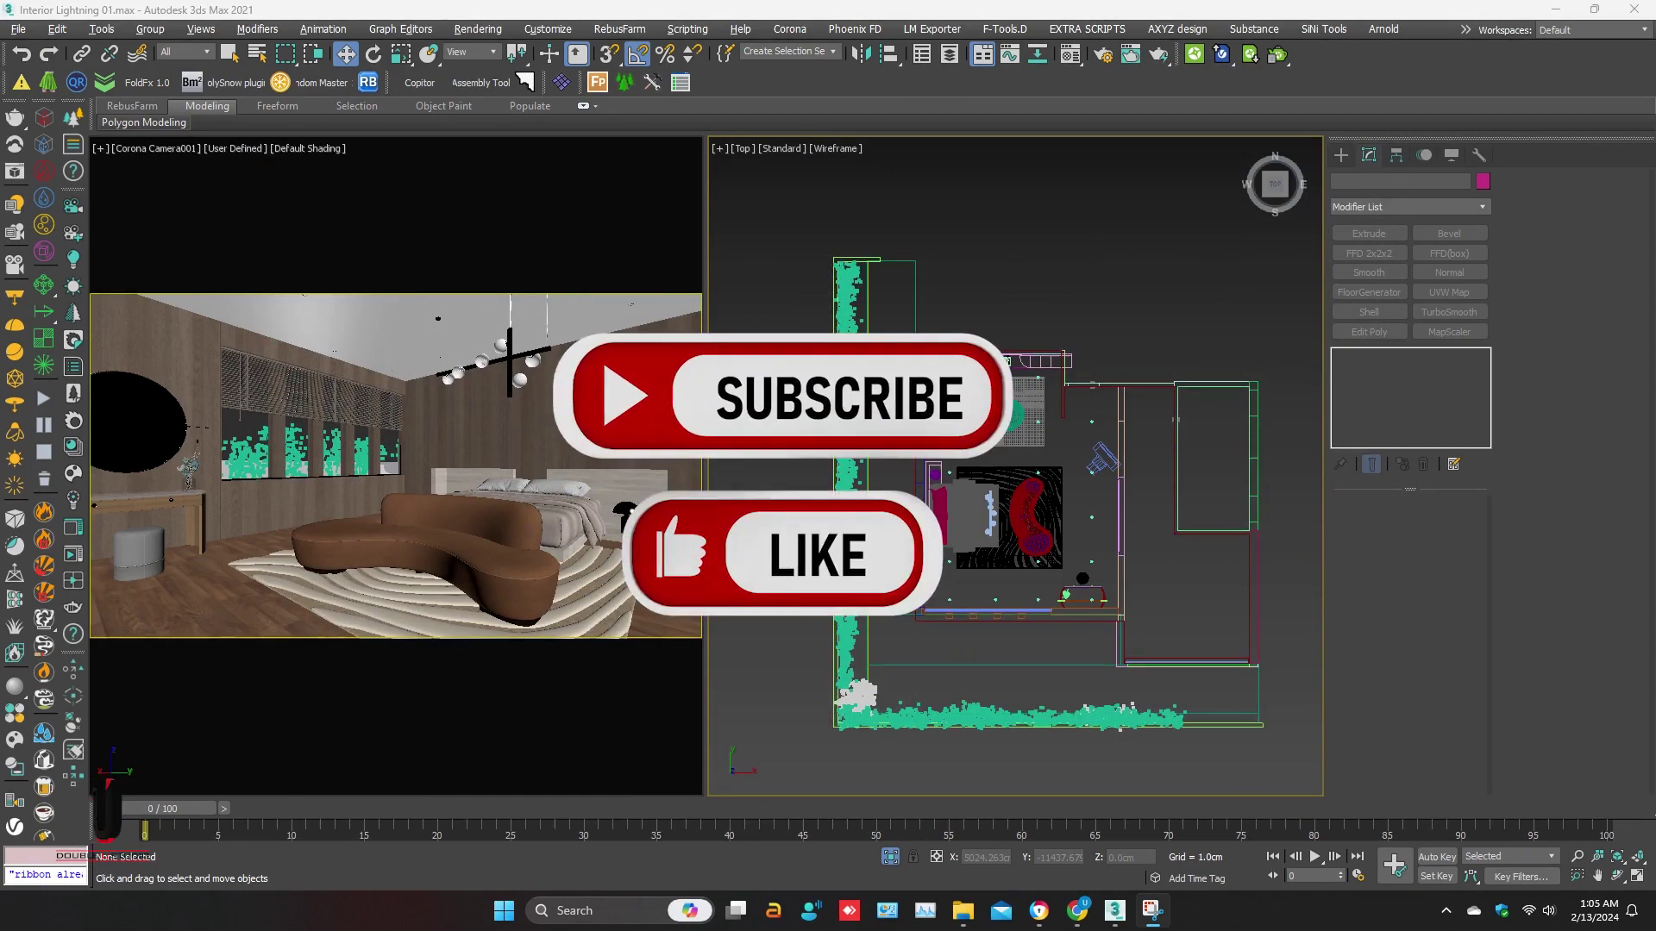
# - Switch the Command Panel to the Create tab to list Standard Primitives
pyautogui.click(1341, 156)
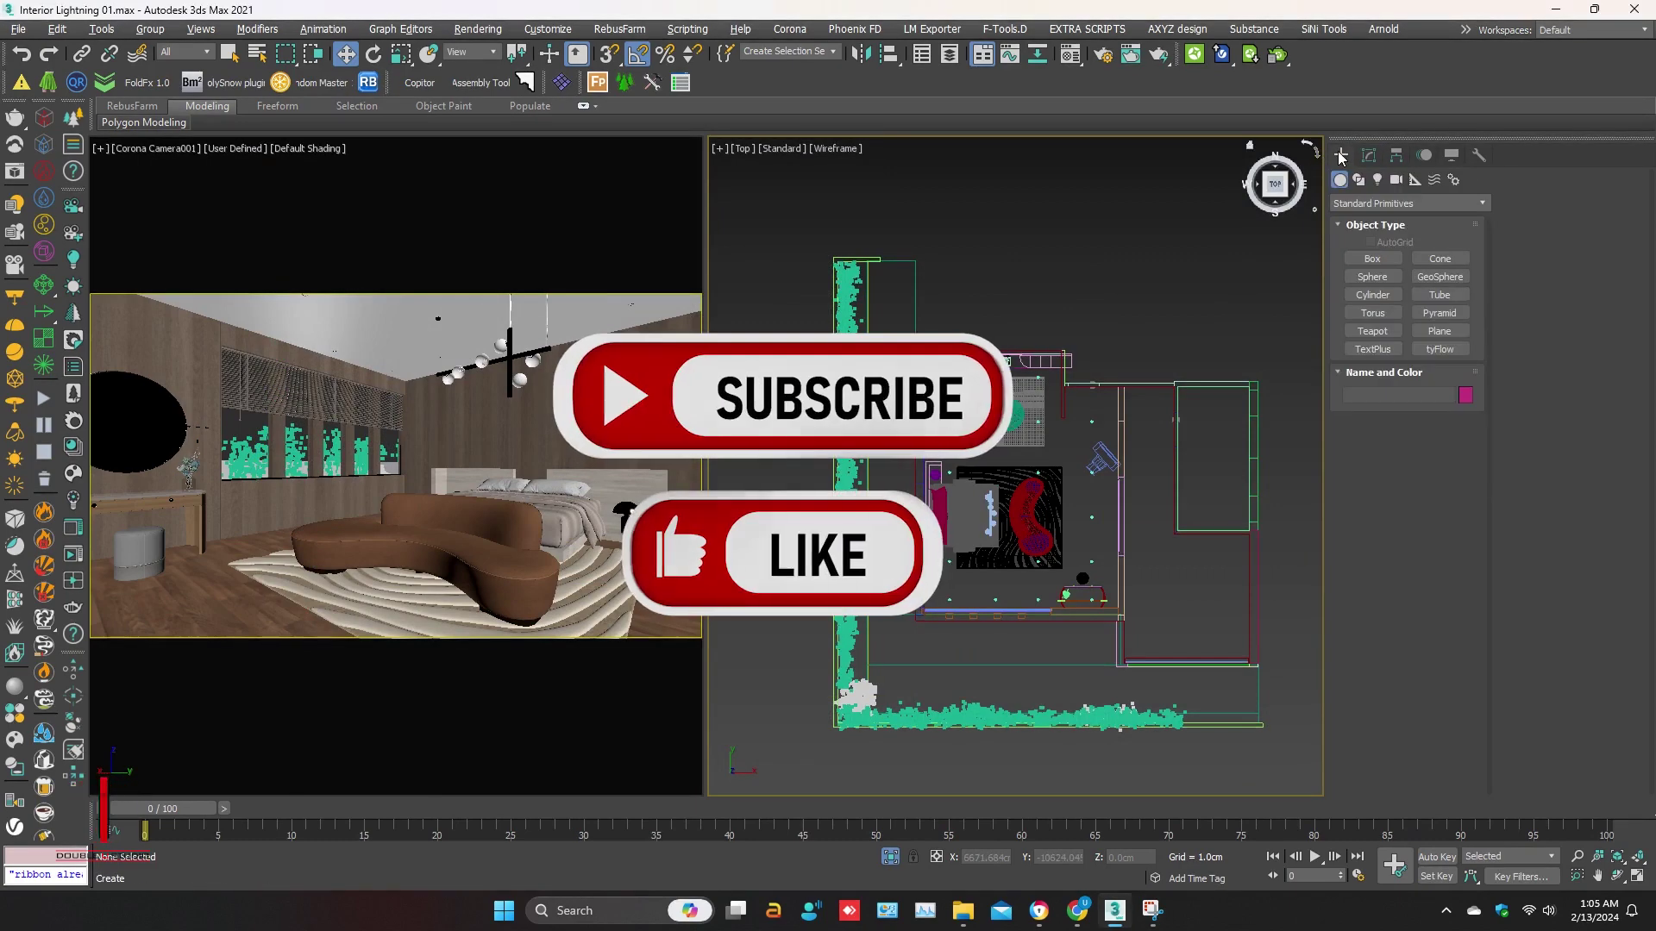
# - Draw a box about 849 x 703 x 300 cm covering the bedroom
pyautogui.click(1374, 260)
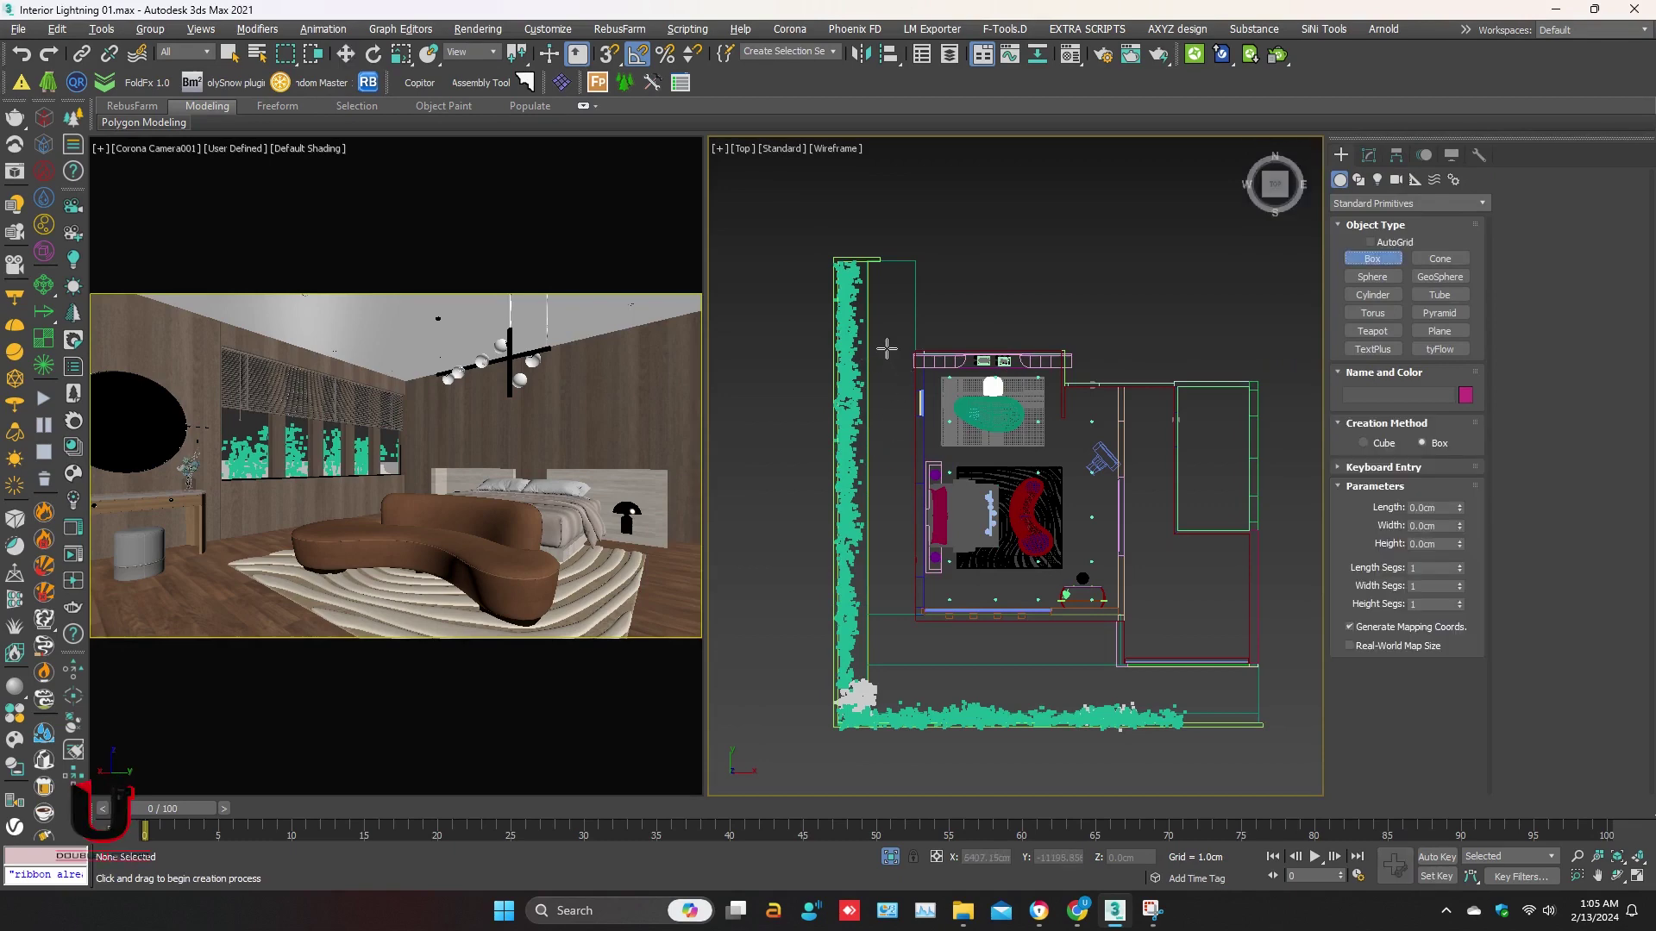
pyautogui.moveTo(886, 346); pyautogui.dragTo(1080, 643)
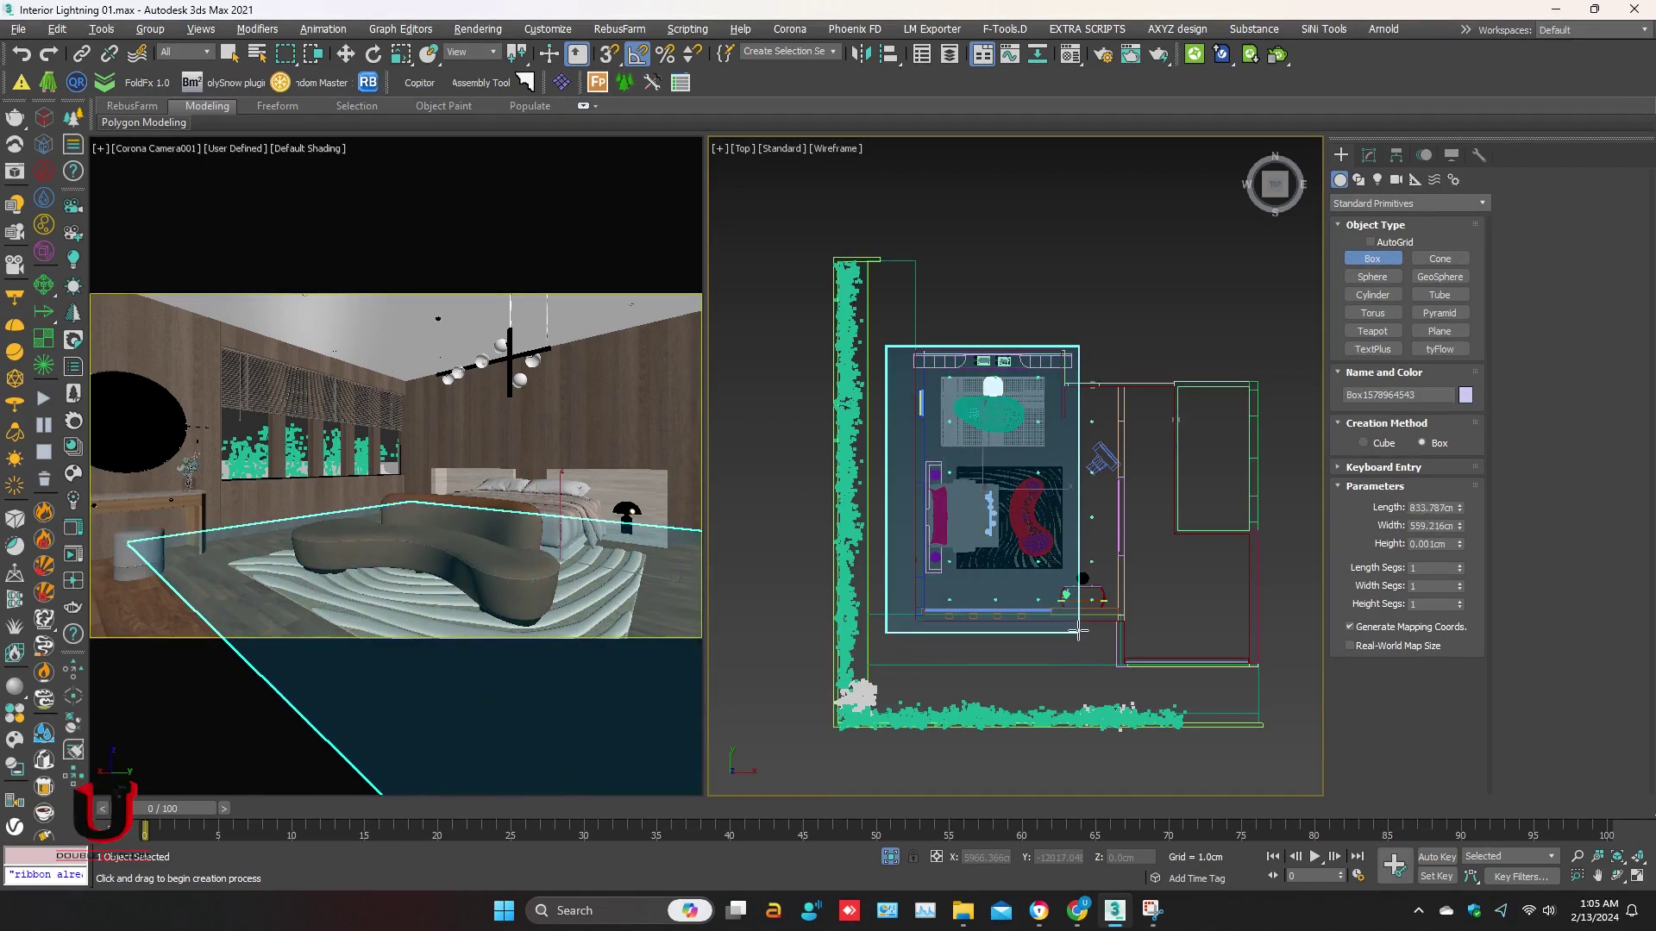
pyautogui.moveTo(1079, 643)
pyautogui.mouseDown()
pyautogui.moveTo(1121, 618)
pyautogui.moveTo(1132, 639)
pyautogui.mouseUp()
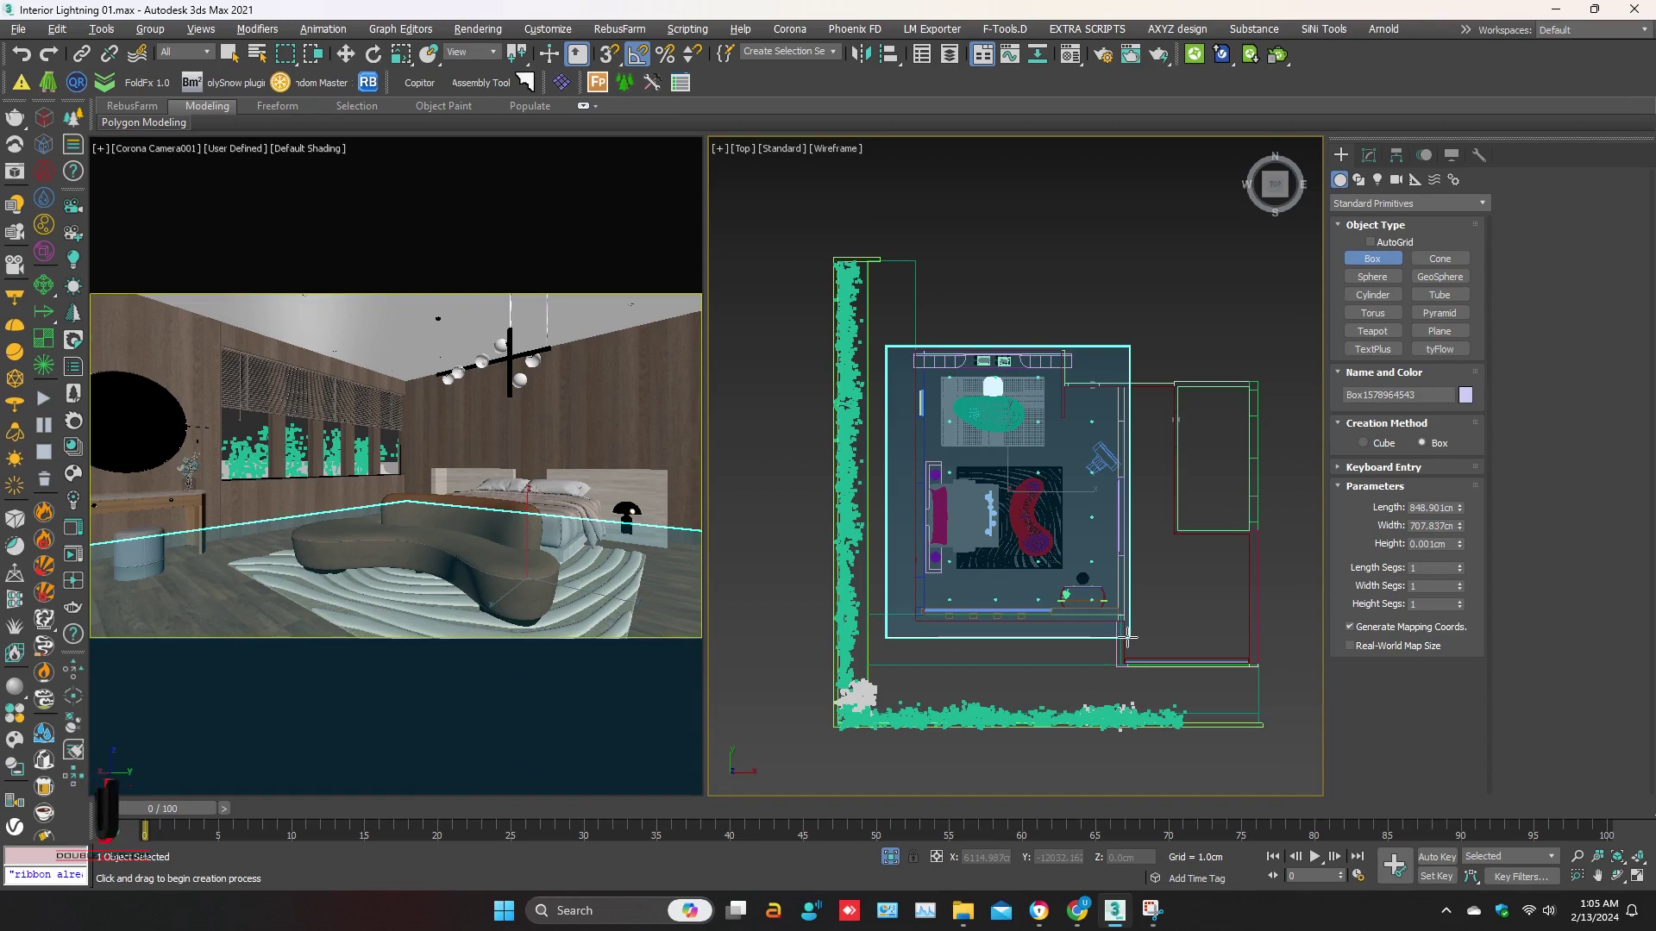
pyautogui.moveTo(1127, 636); pyautogui.dragTo(1126, 637)
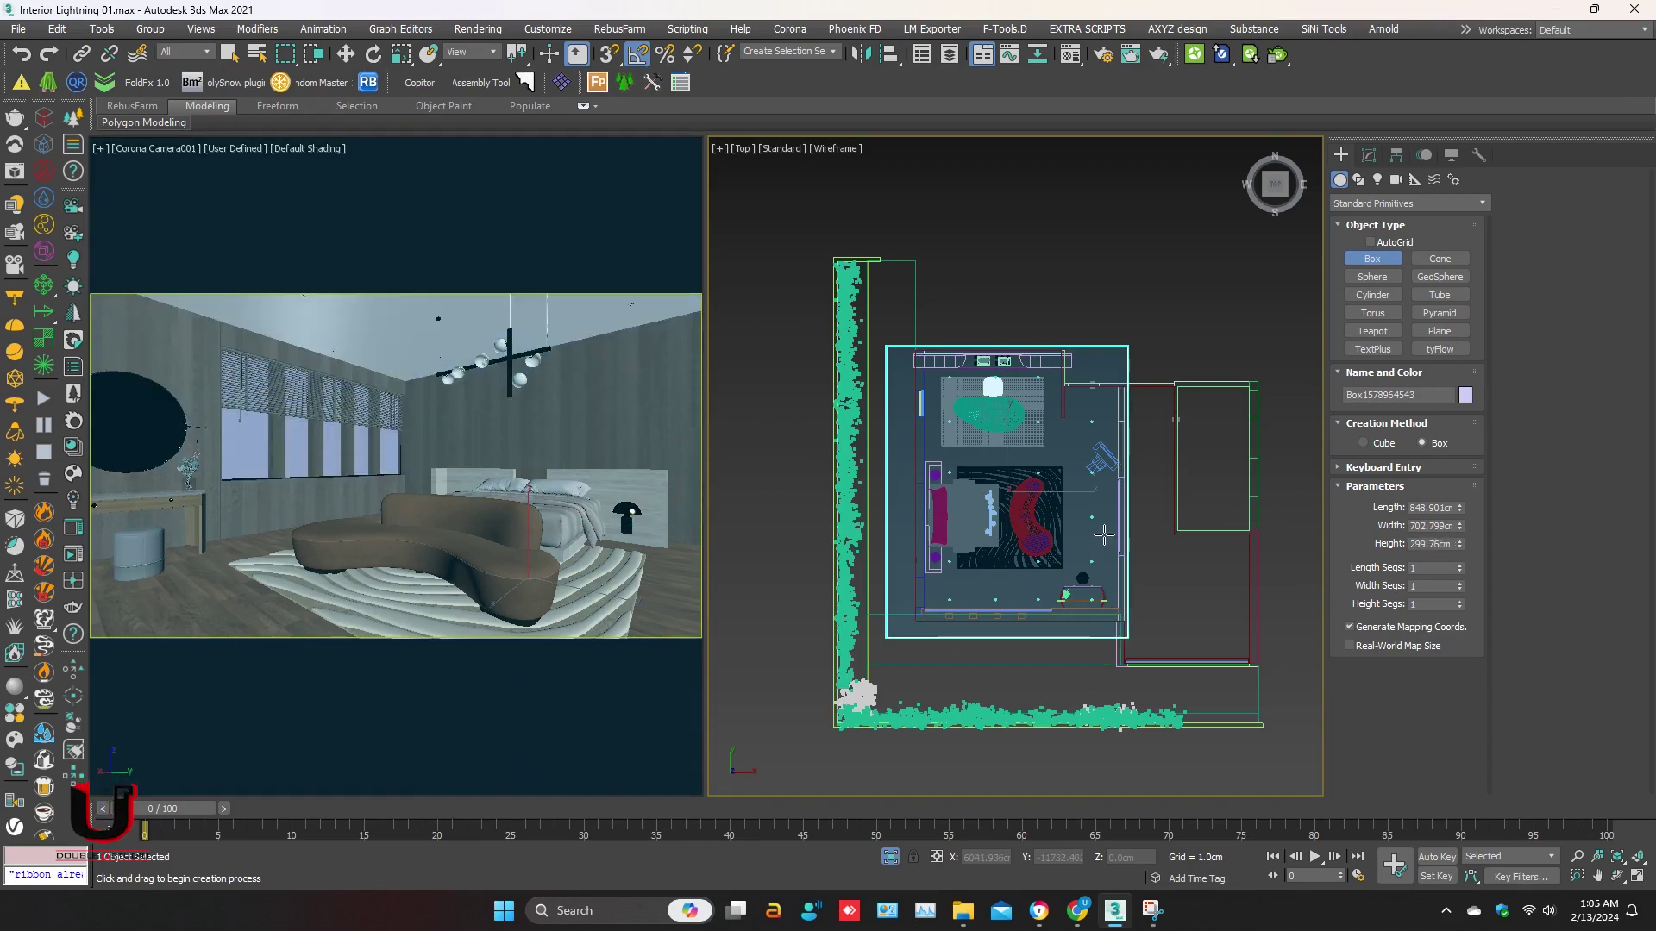
pyautogui.press('w')
# - Give the Top view solid shading, recentre the room, and open the Material Editor
pyautogui.press('F3')
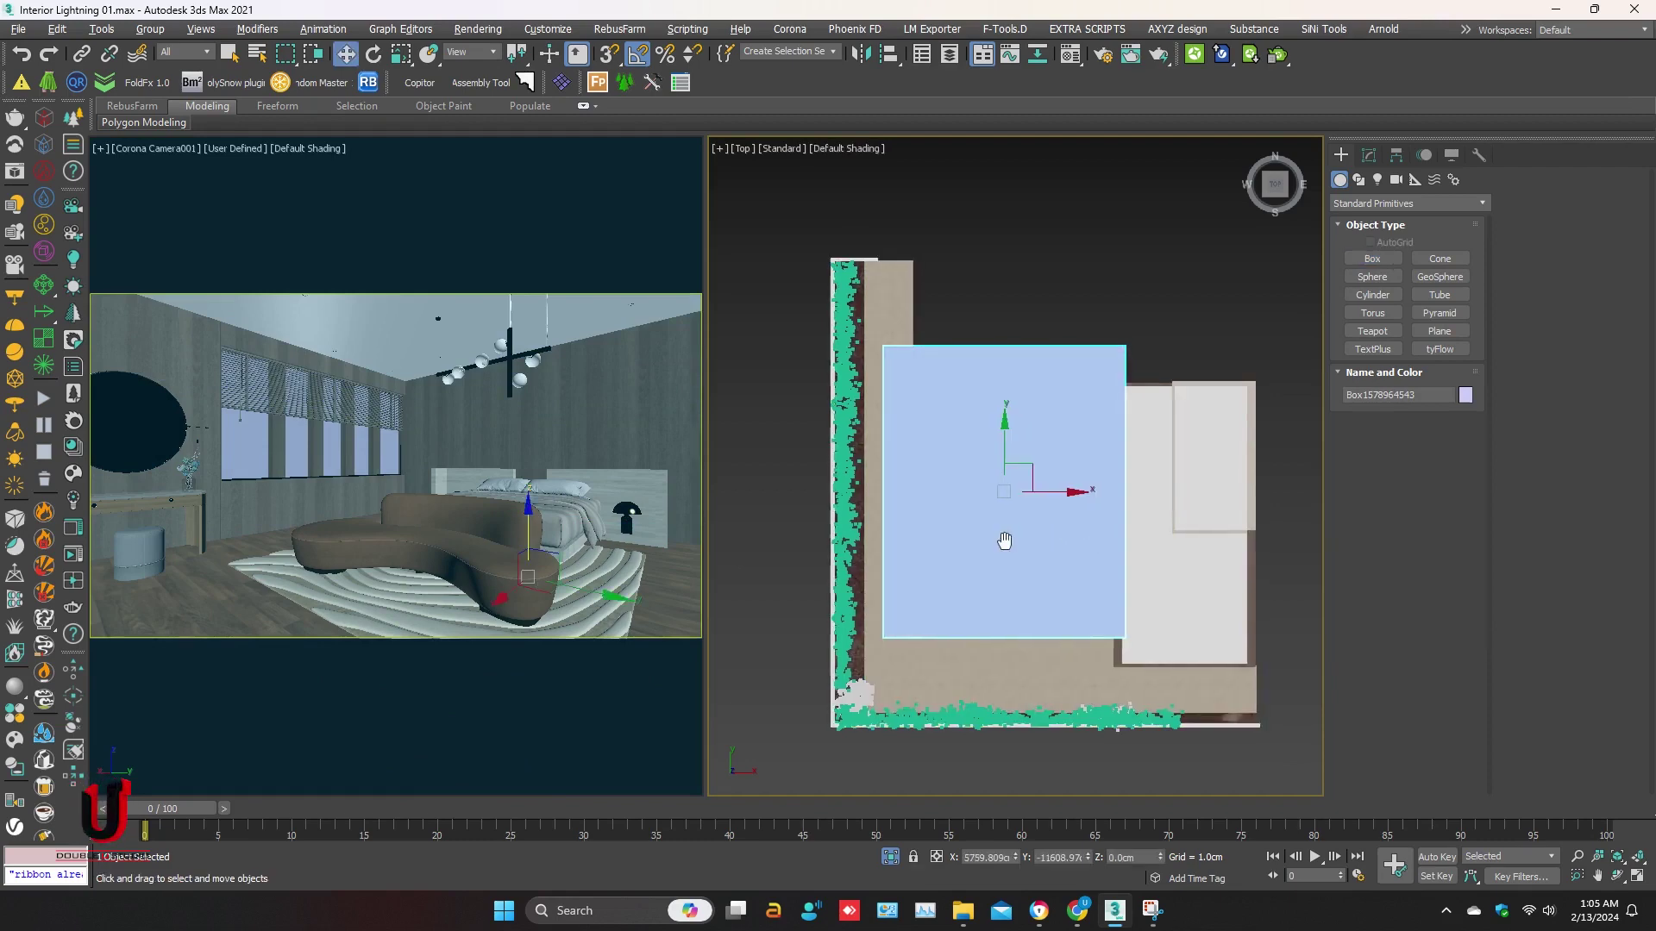
pyautogui.moveTo(998, 543); pyautogui.dragTo(991, 575, button='middle')
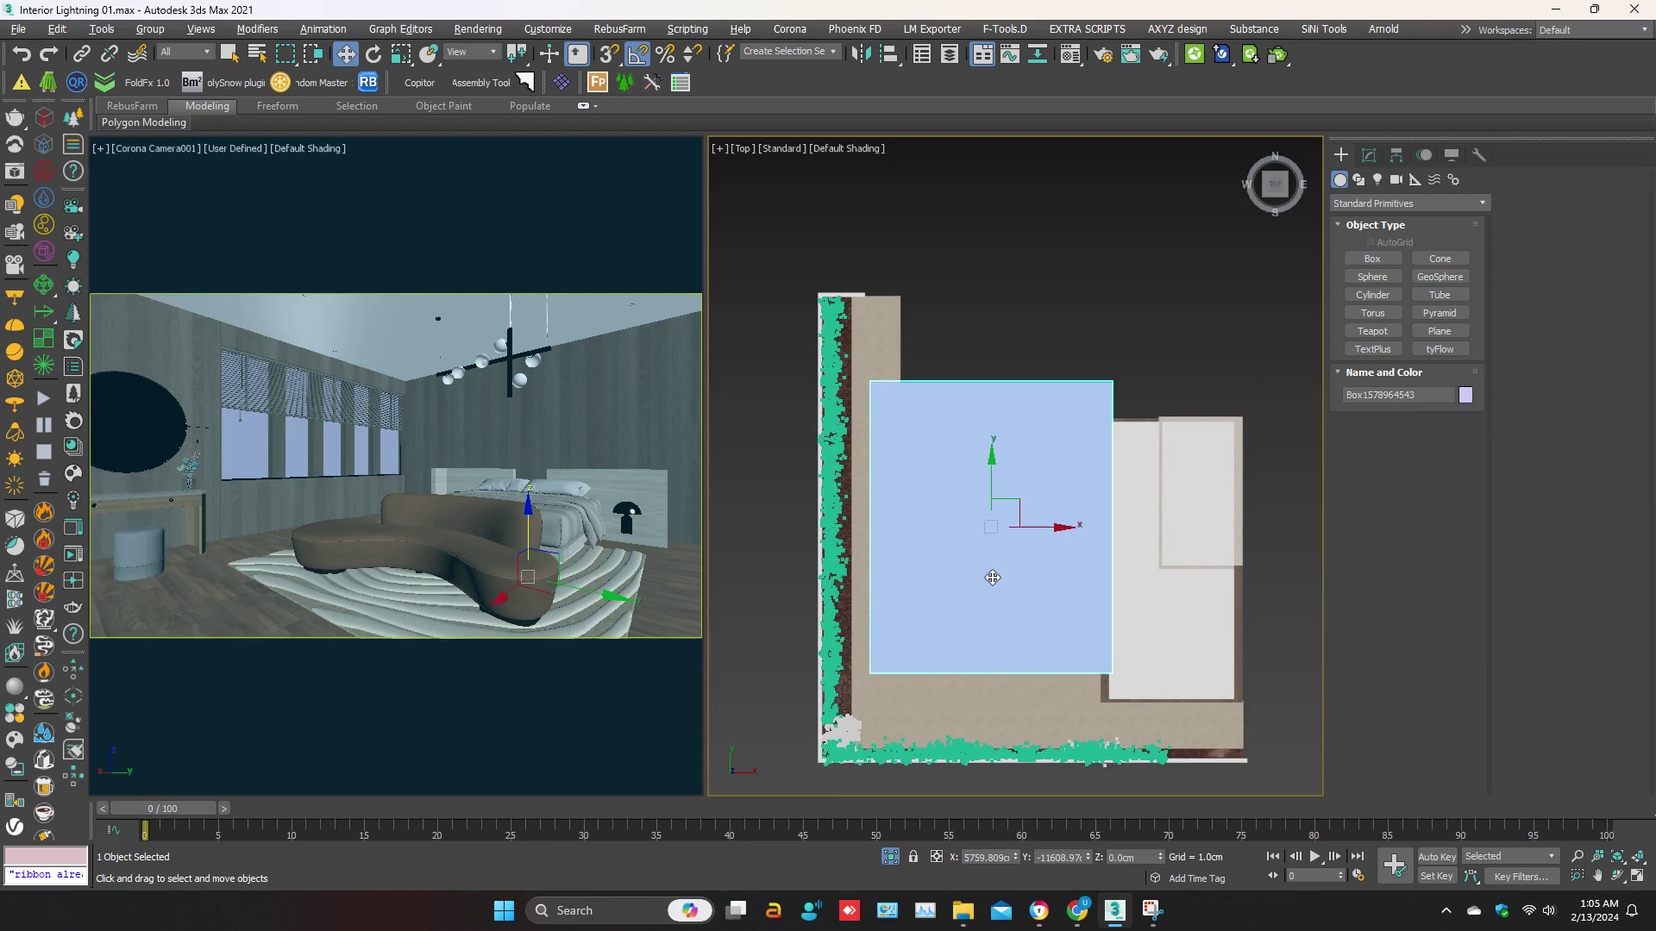
pyautogui.press('m')
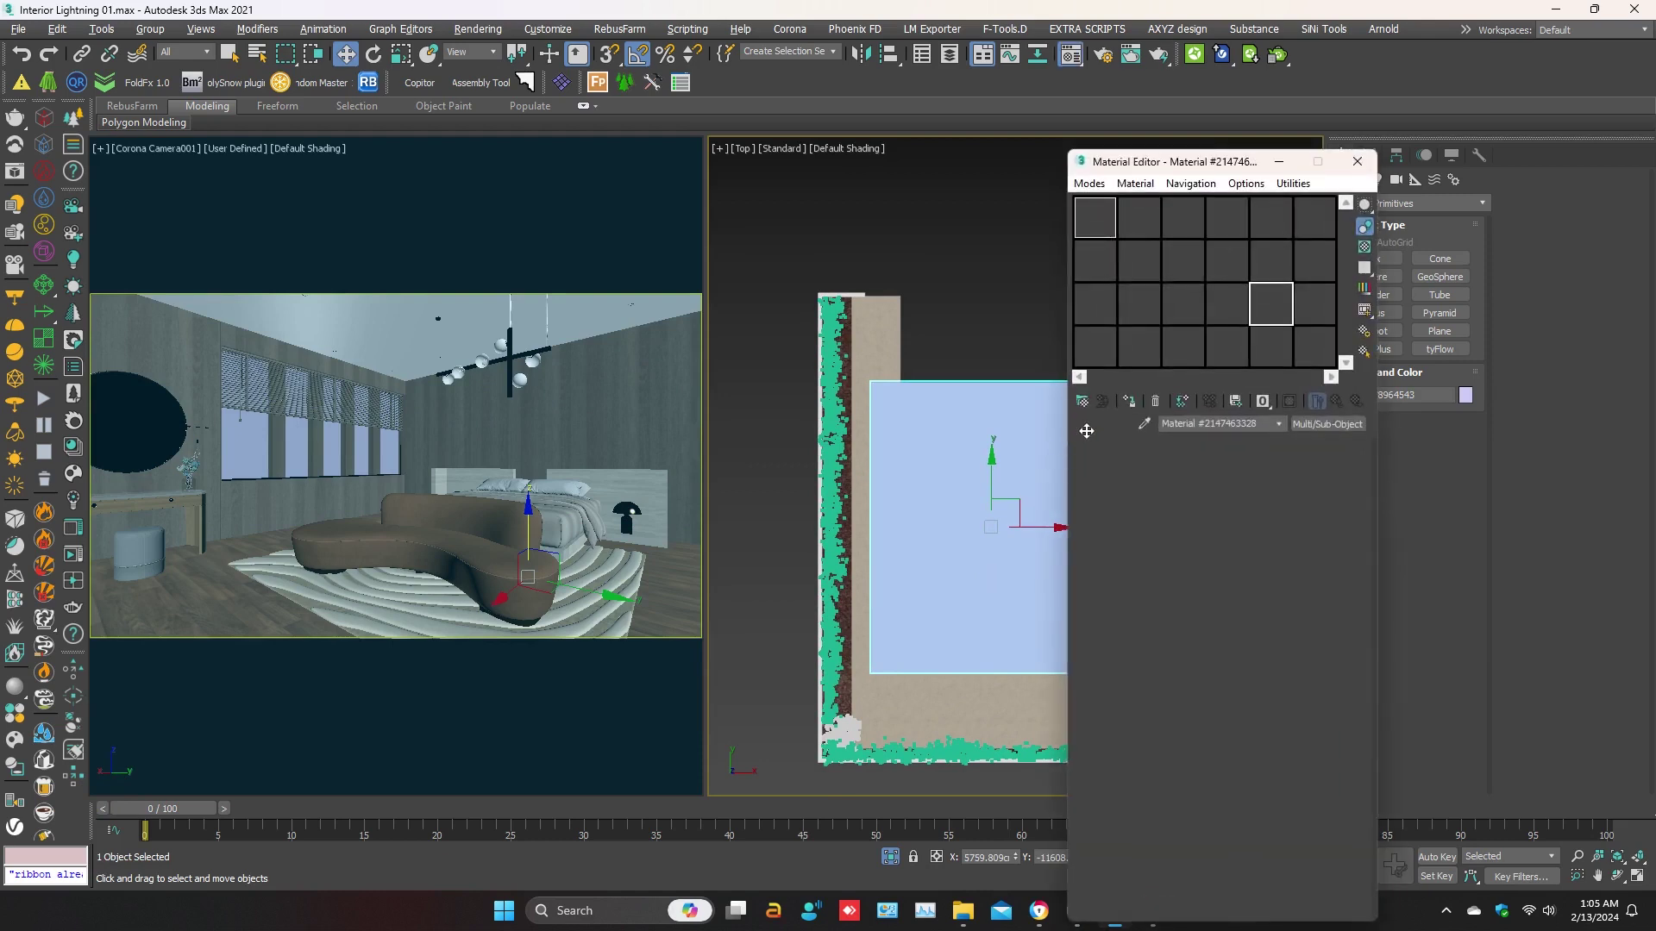
# - Show scene materials as sample spheres and inspect WC_Stone-005 and the black Corona light material
pyautogui.doubleClick(1113, 361)
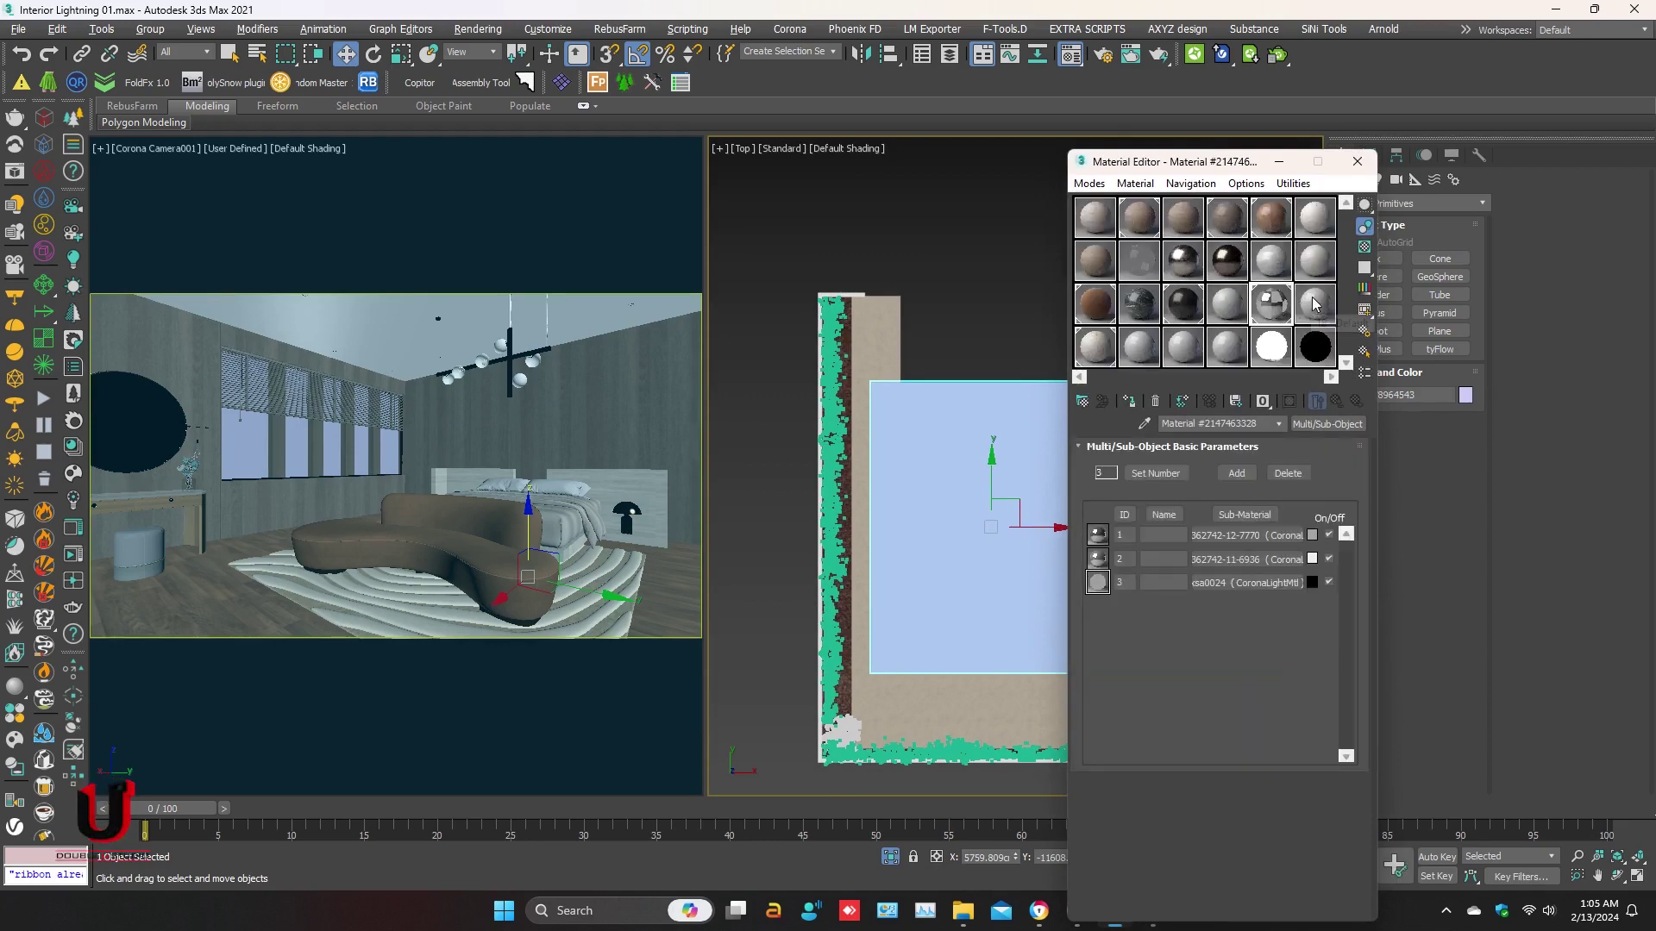
pyautogui.click(1312, 260)
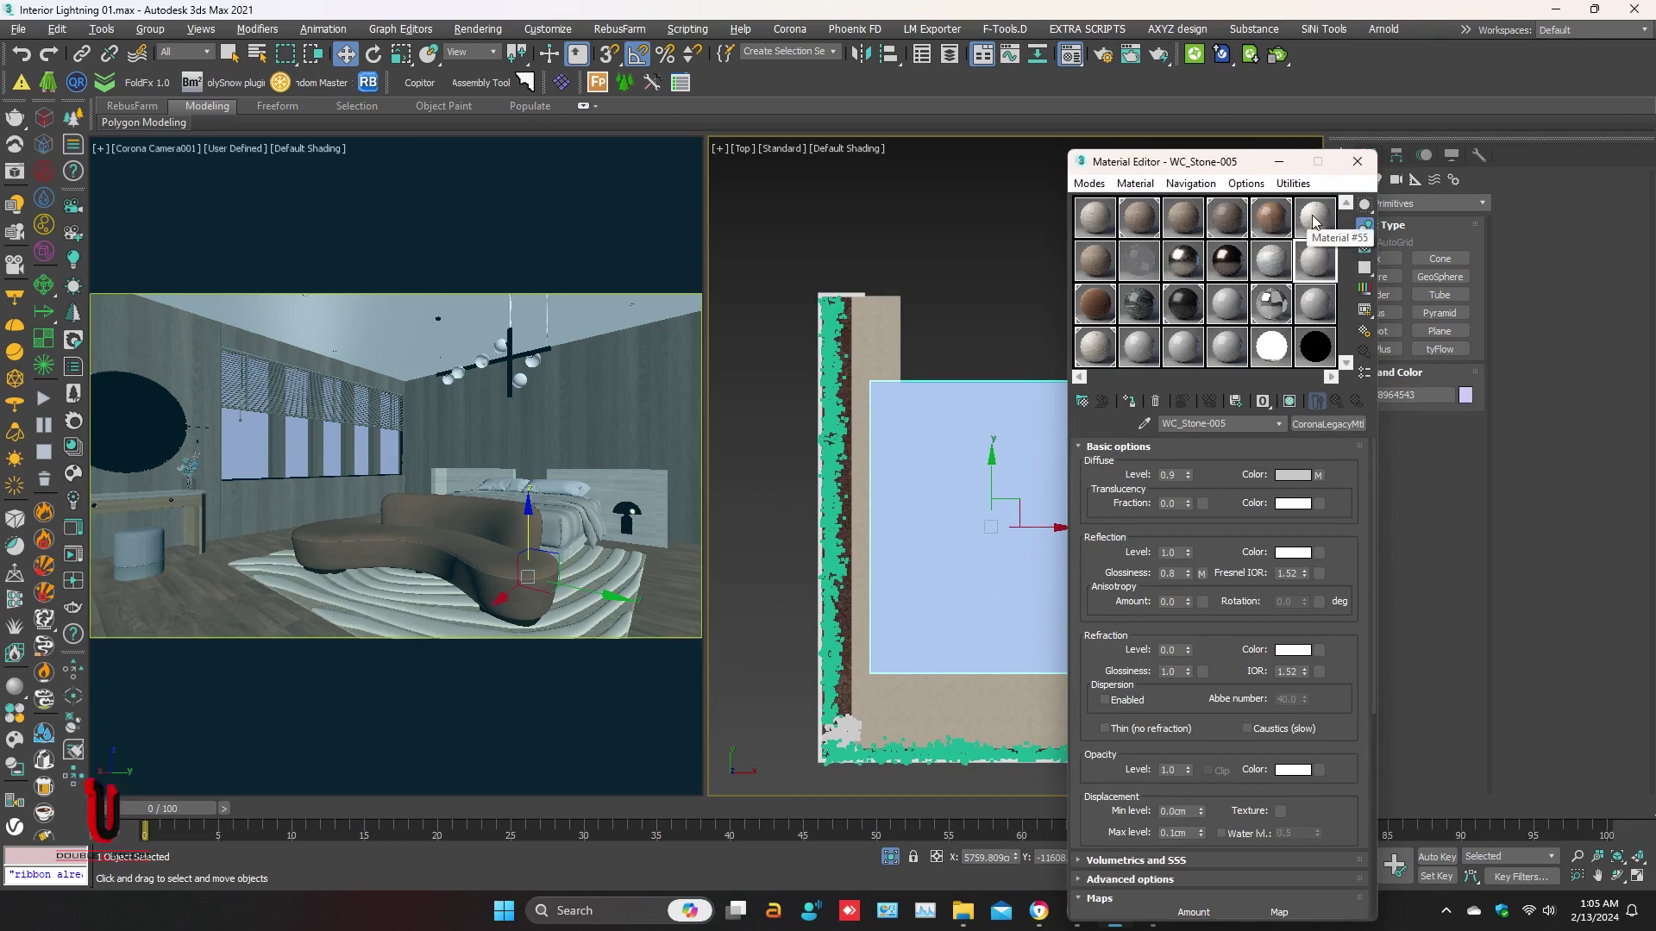
pyautogui.click(1314, 347)
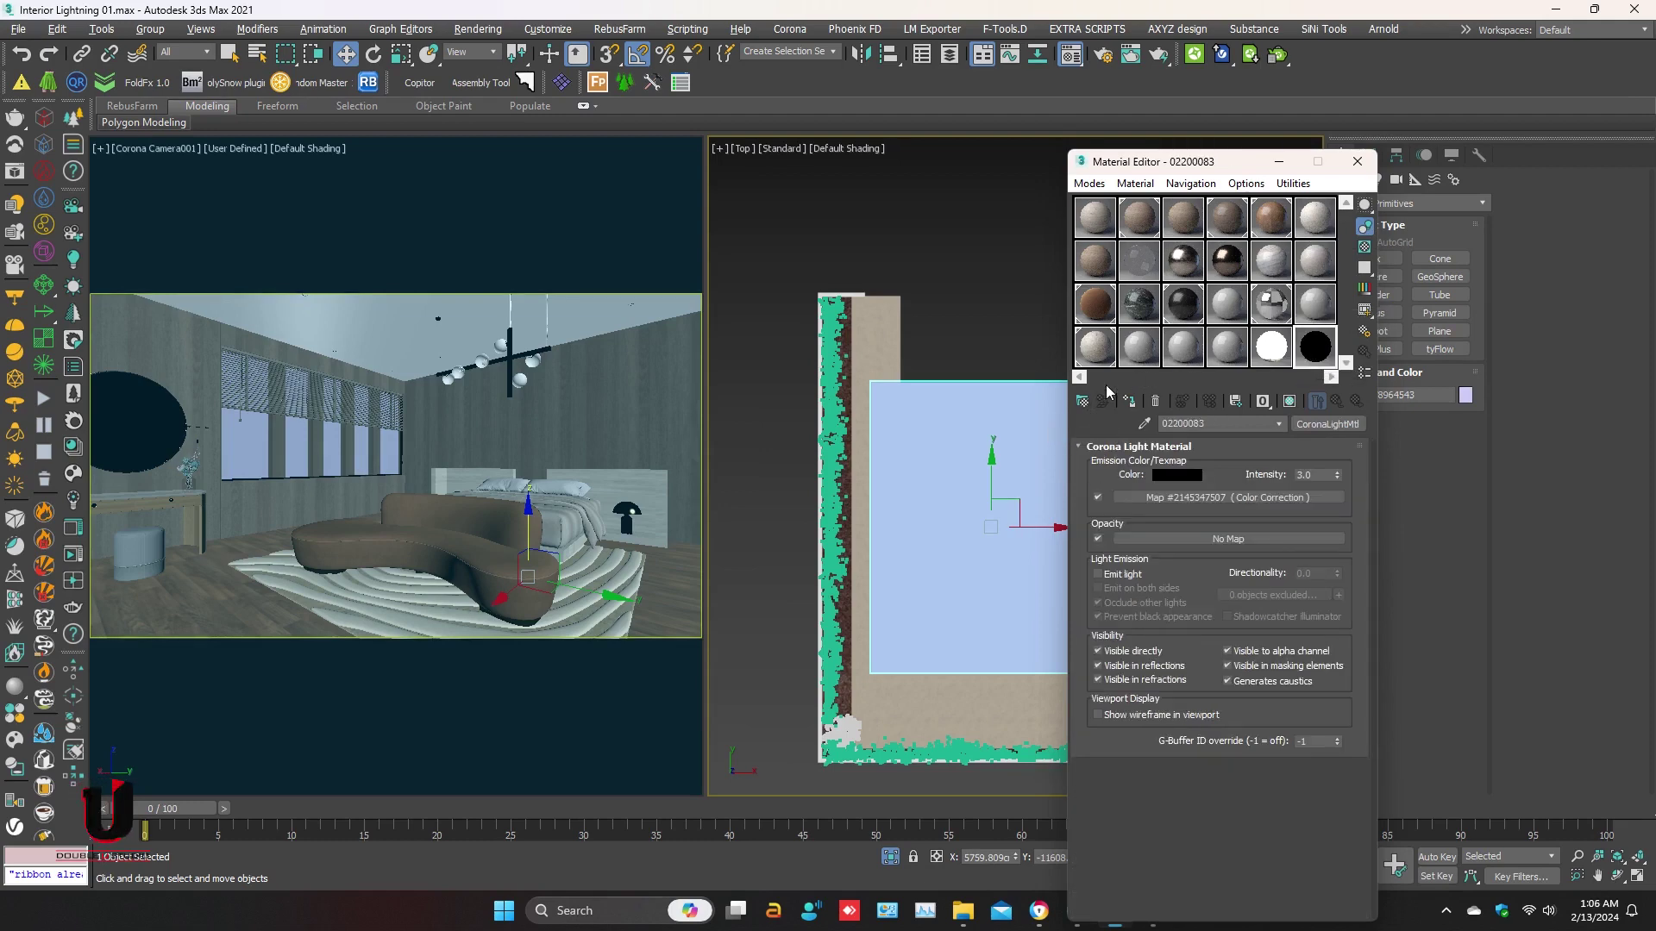
# - Put a CoronaVolumeMtl in the last sample slot and assign it to the room box
pyautogui.click(1083, 401)
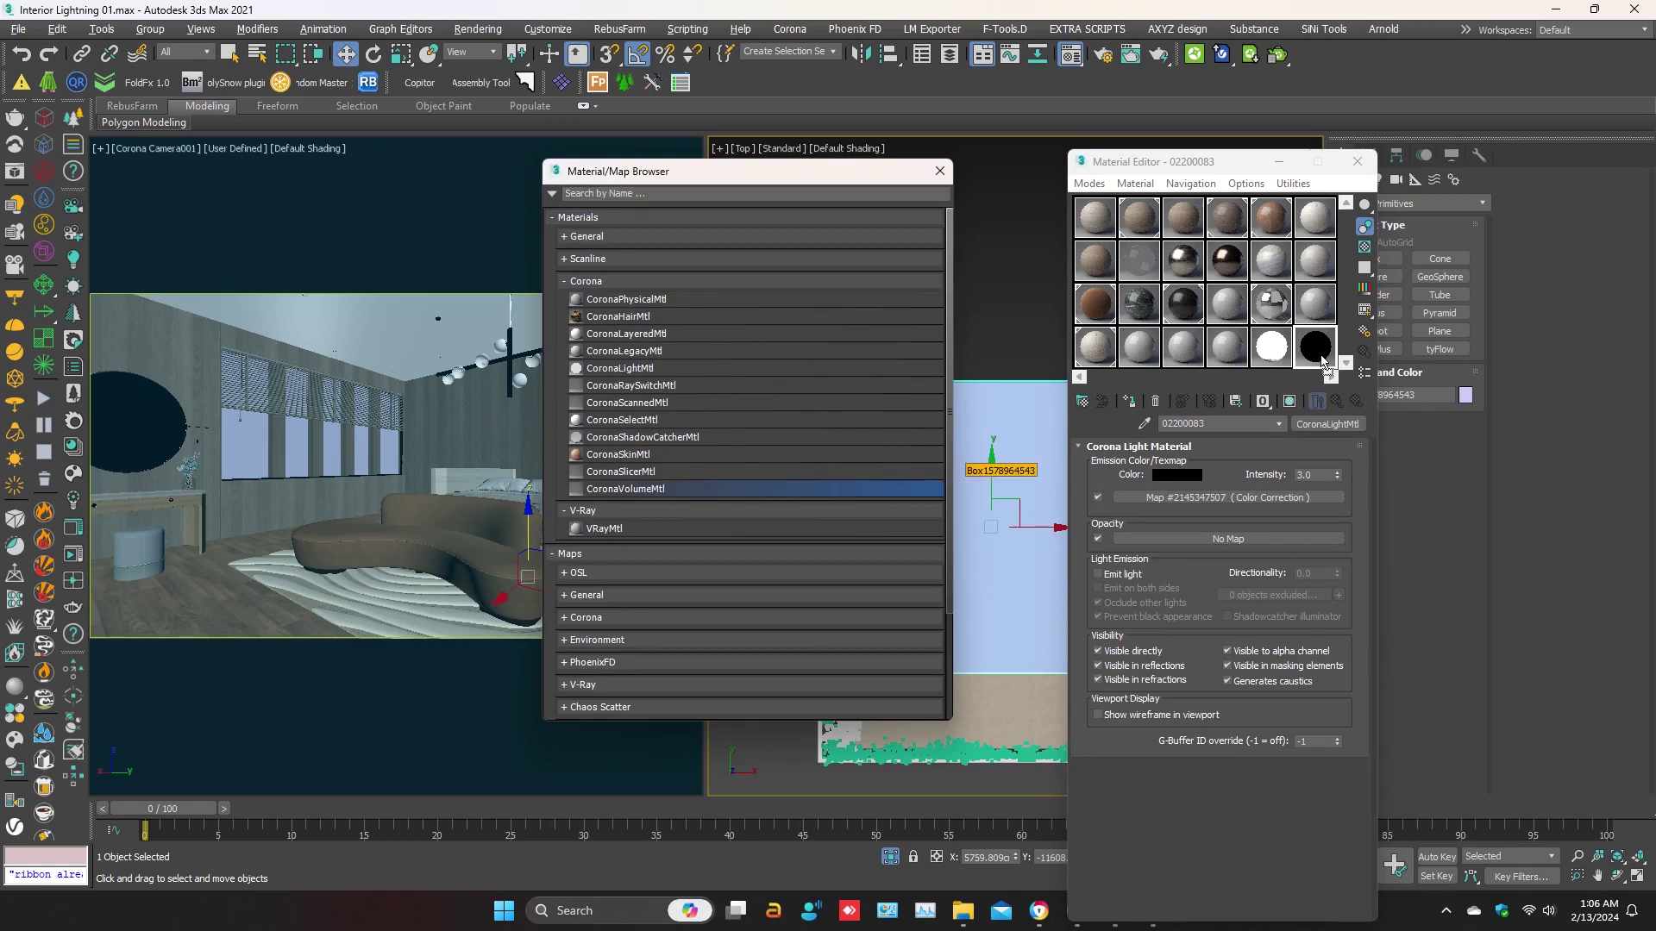
pyautogui.moveTo(647, 493); pyautogui.dragTo(1316, 368)
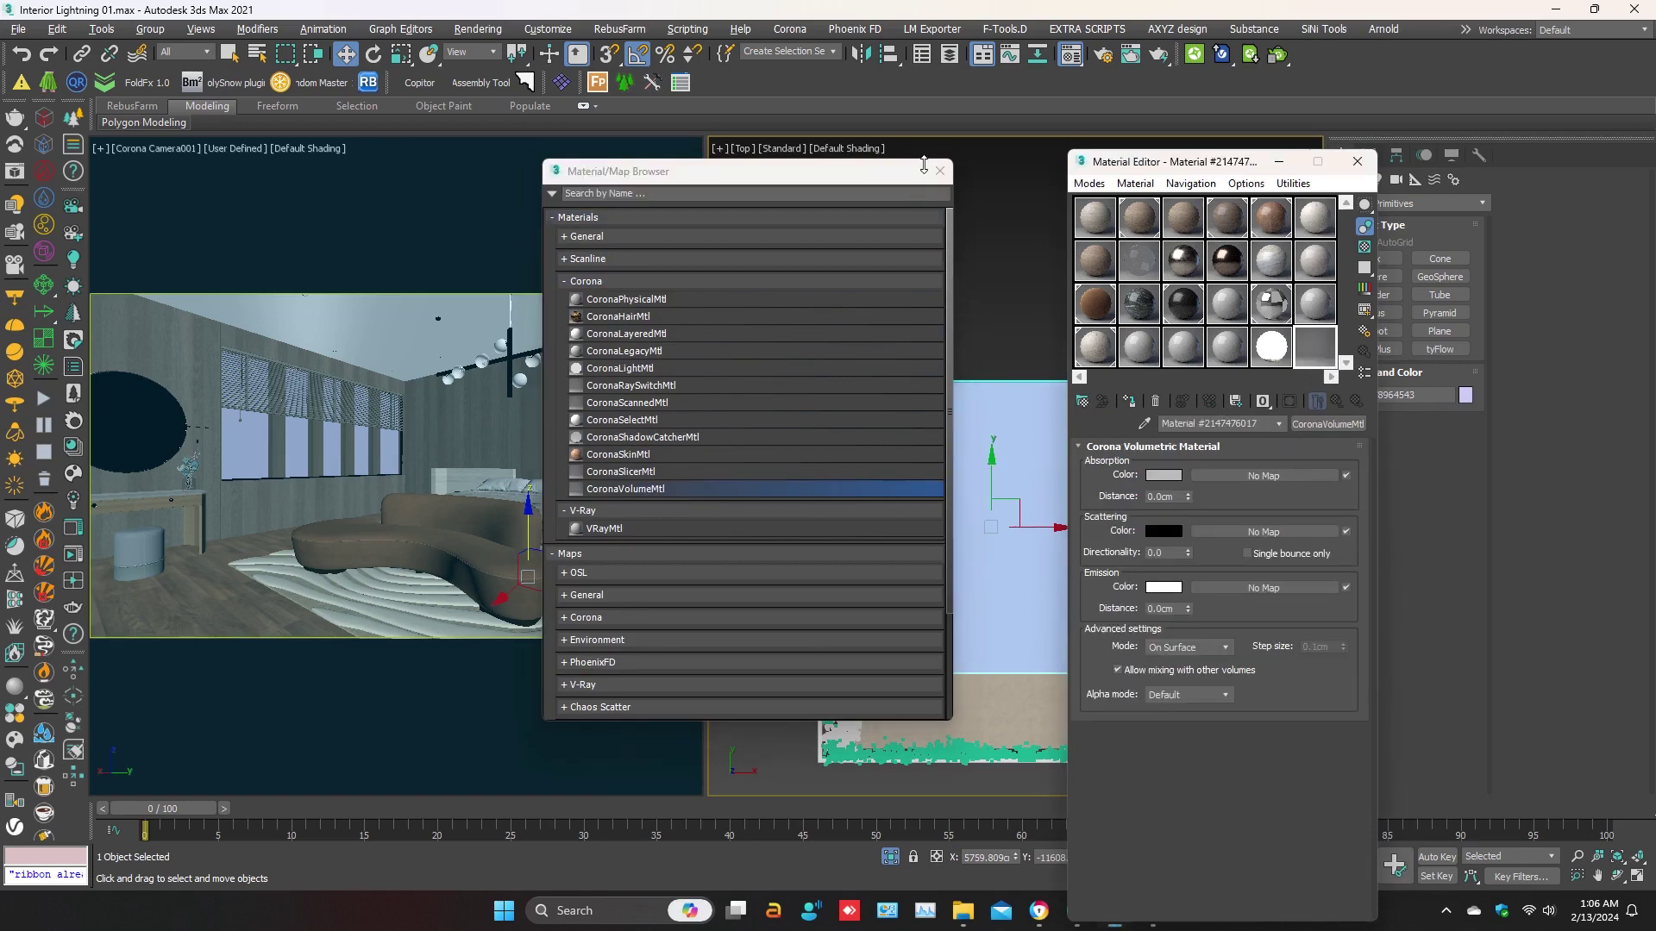
pyautogui.click(939, 171)
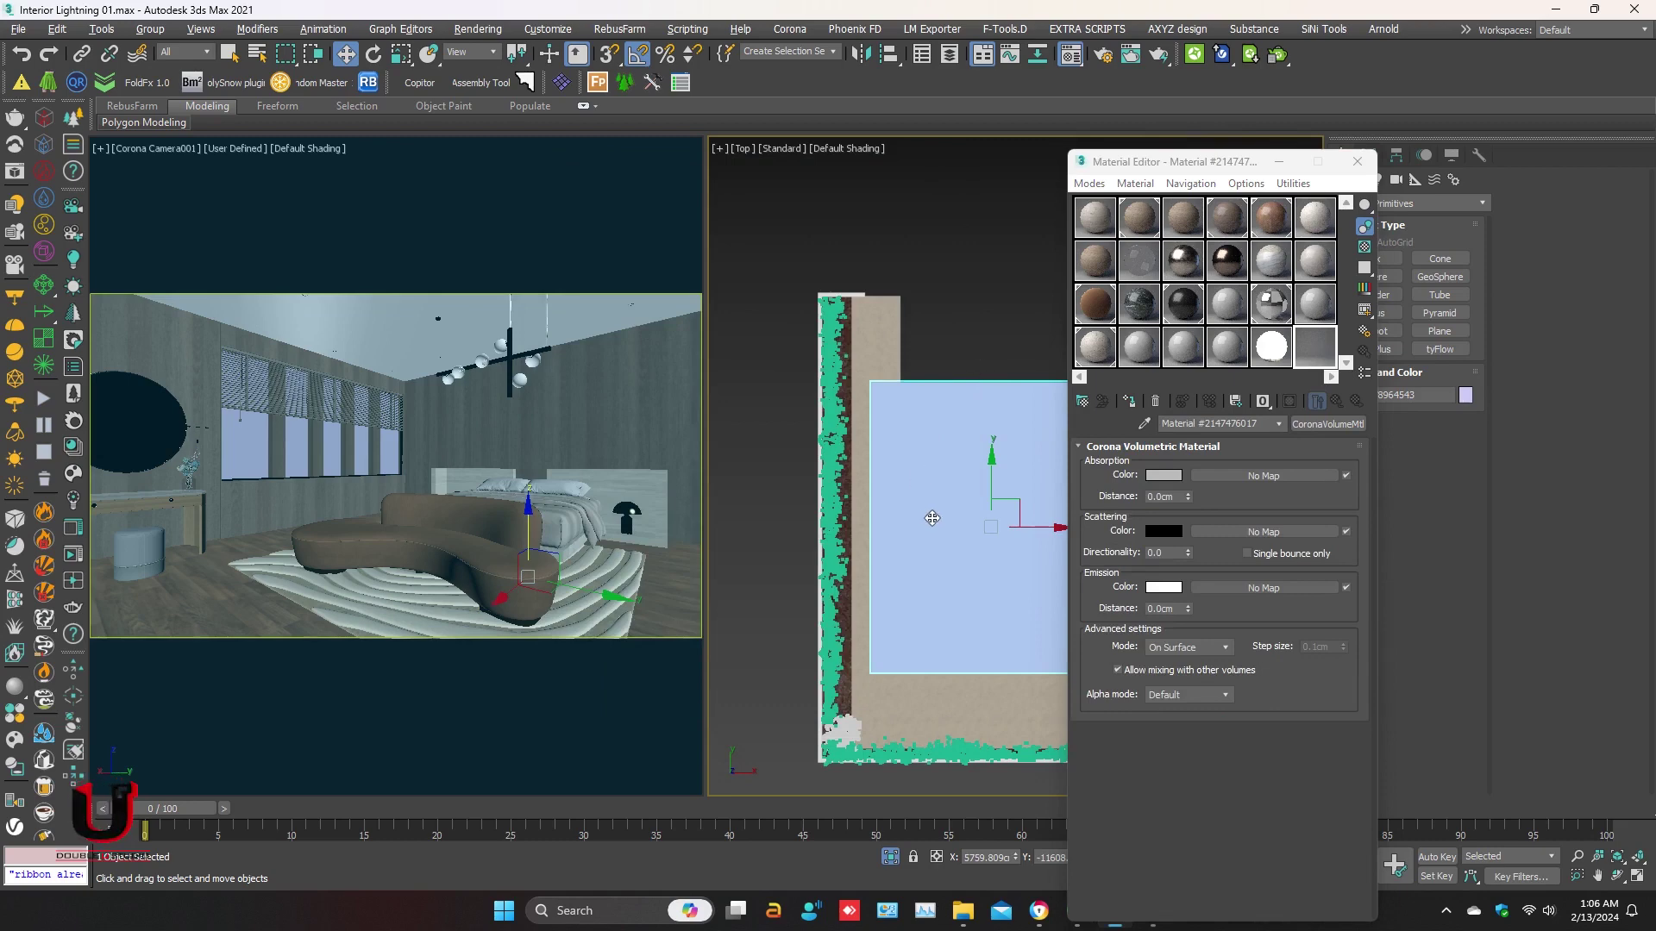
pyautogui.moveTo(933, 517); pyautogui.dragTo(889, 494, button='middle')
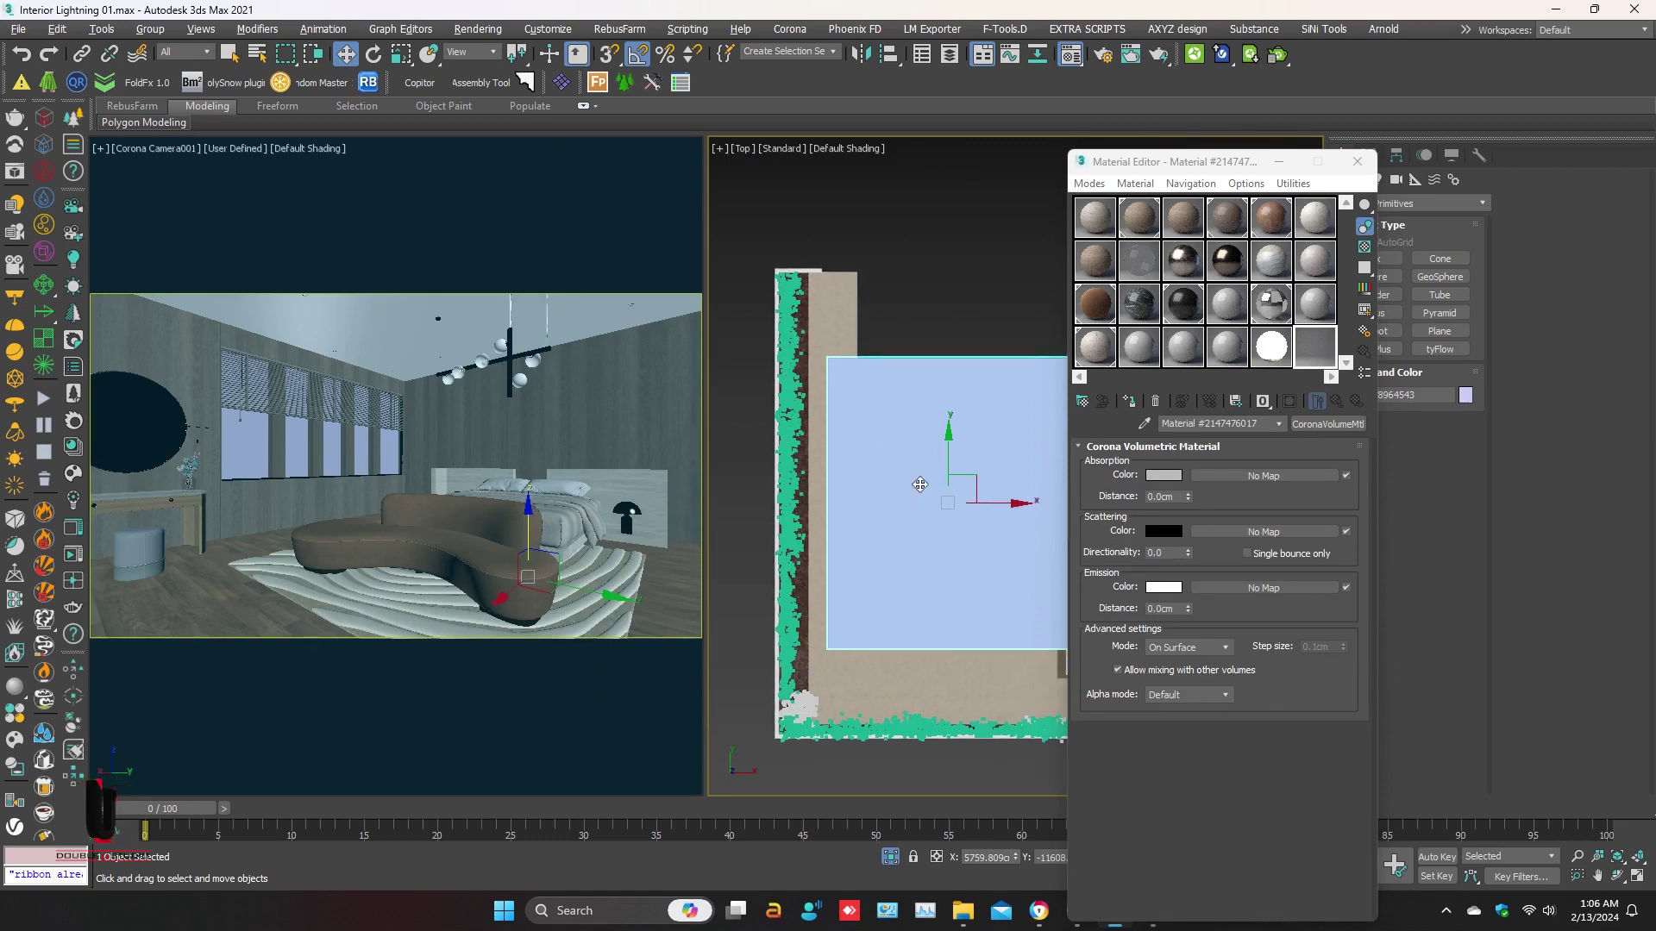
pyautogui.click(1128, 399)
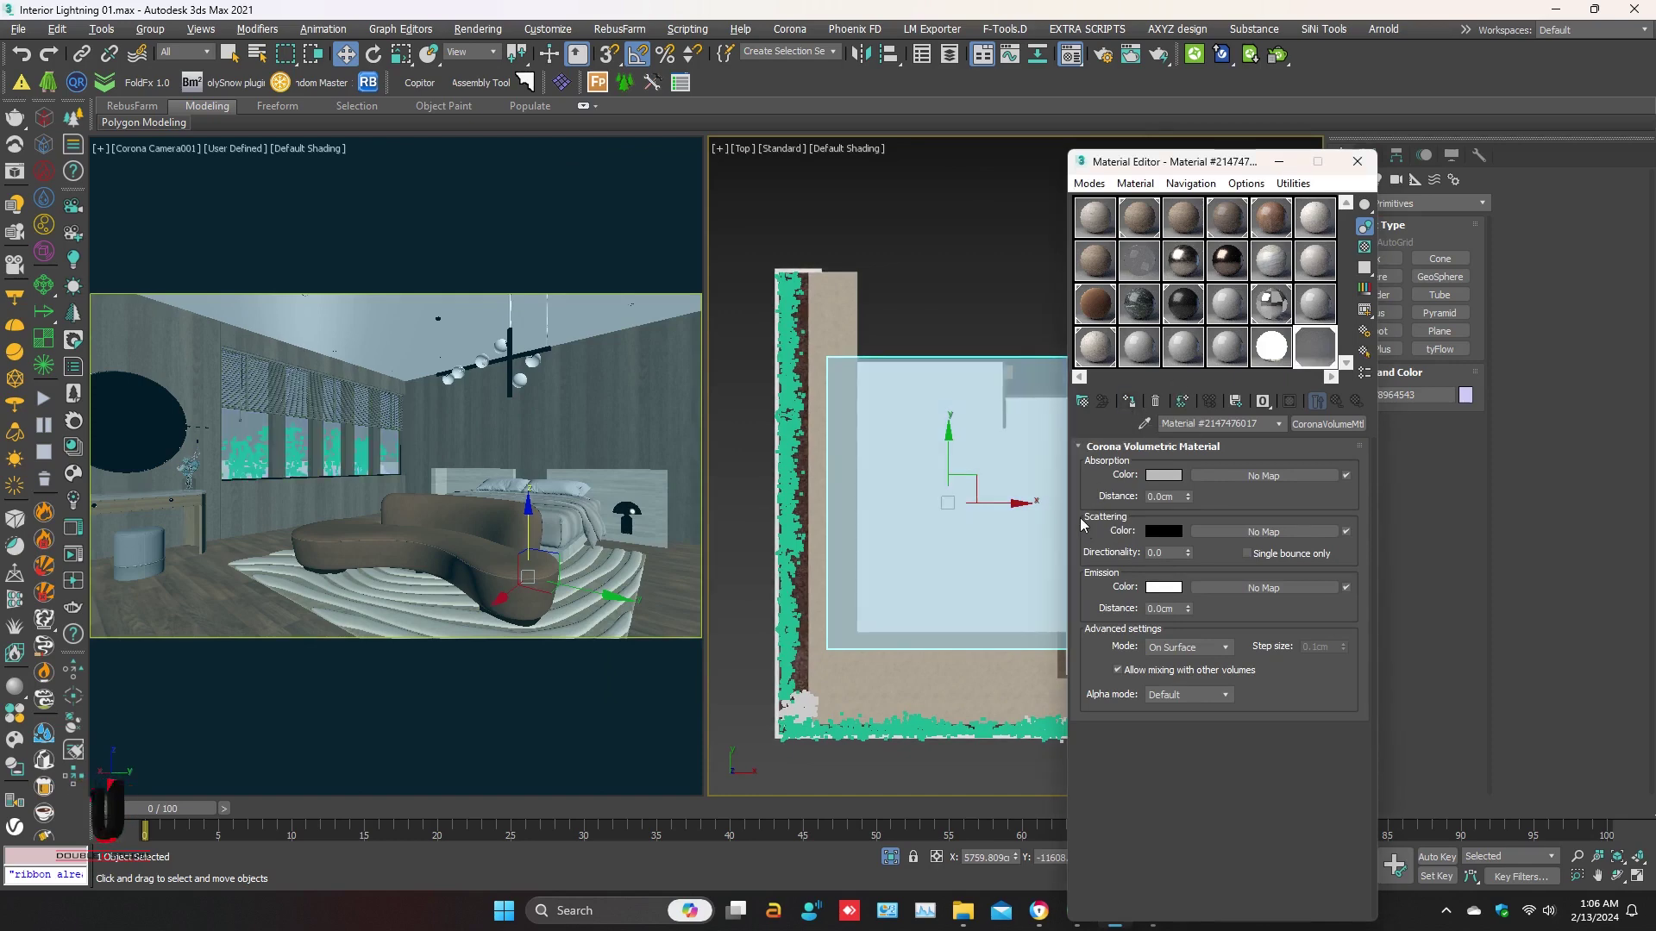
# - Close the Material Editor and place a targeted Corona Sun aimed down at the room
pyautogui.click(1357, 164)
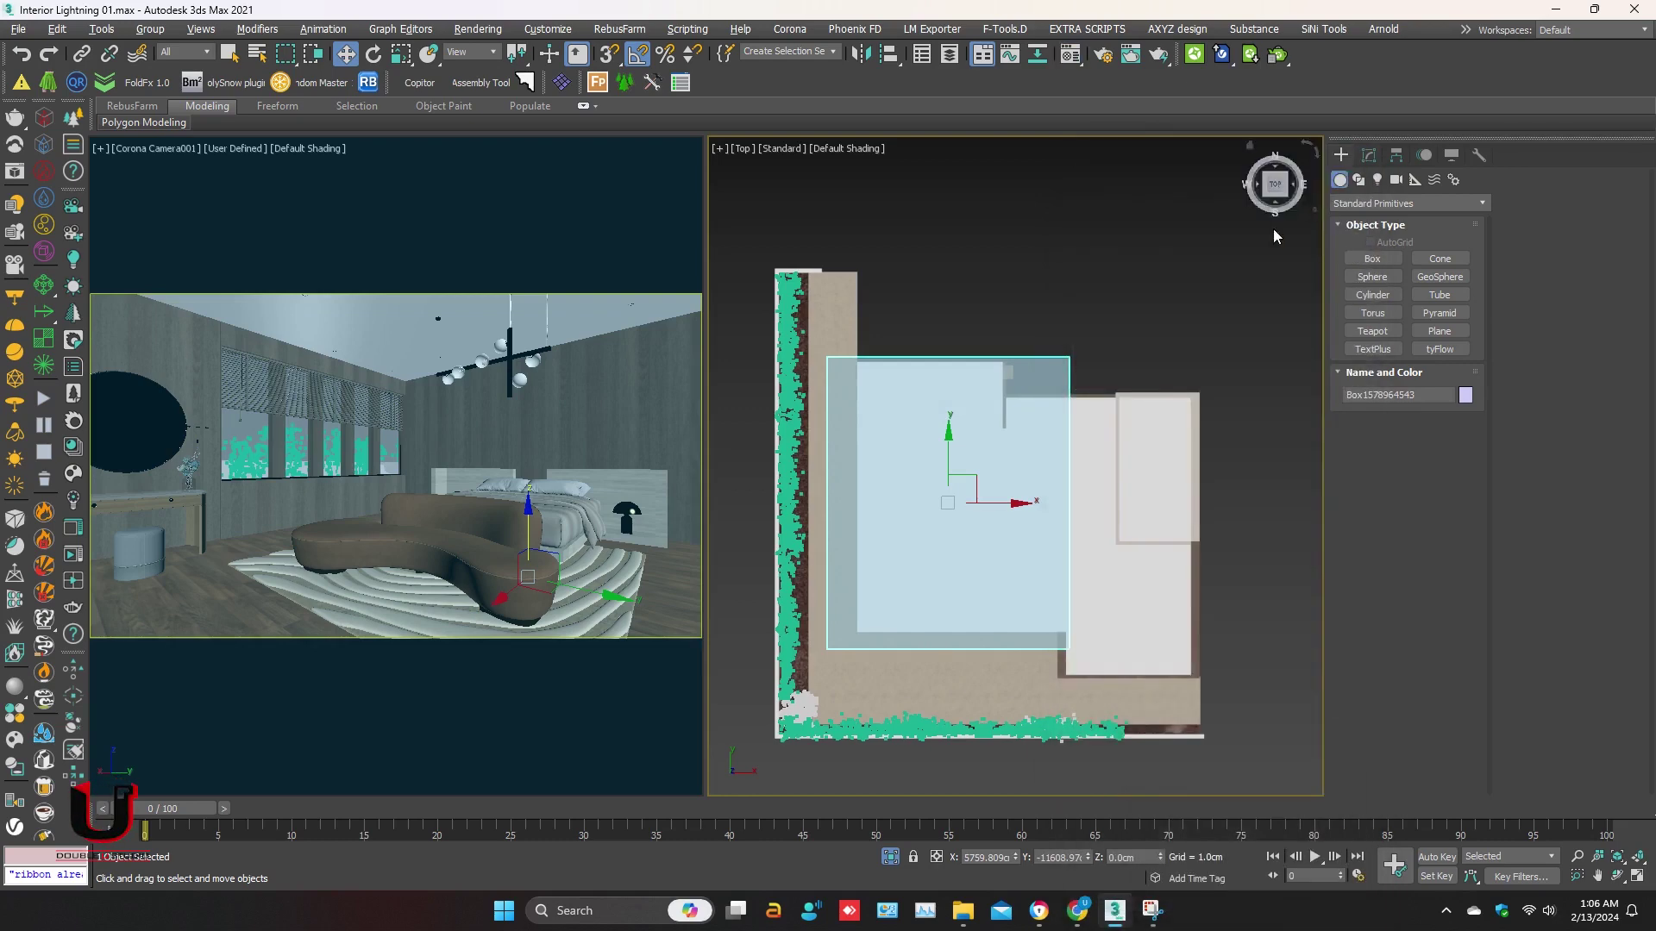
pyautogui.click(1062, 304)
pyautogui.scroll(-3, 1052, 344)
pyautogui.scroll(-2, 1052, 344)
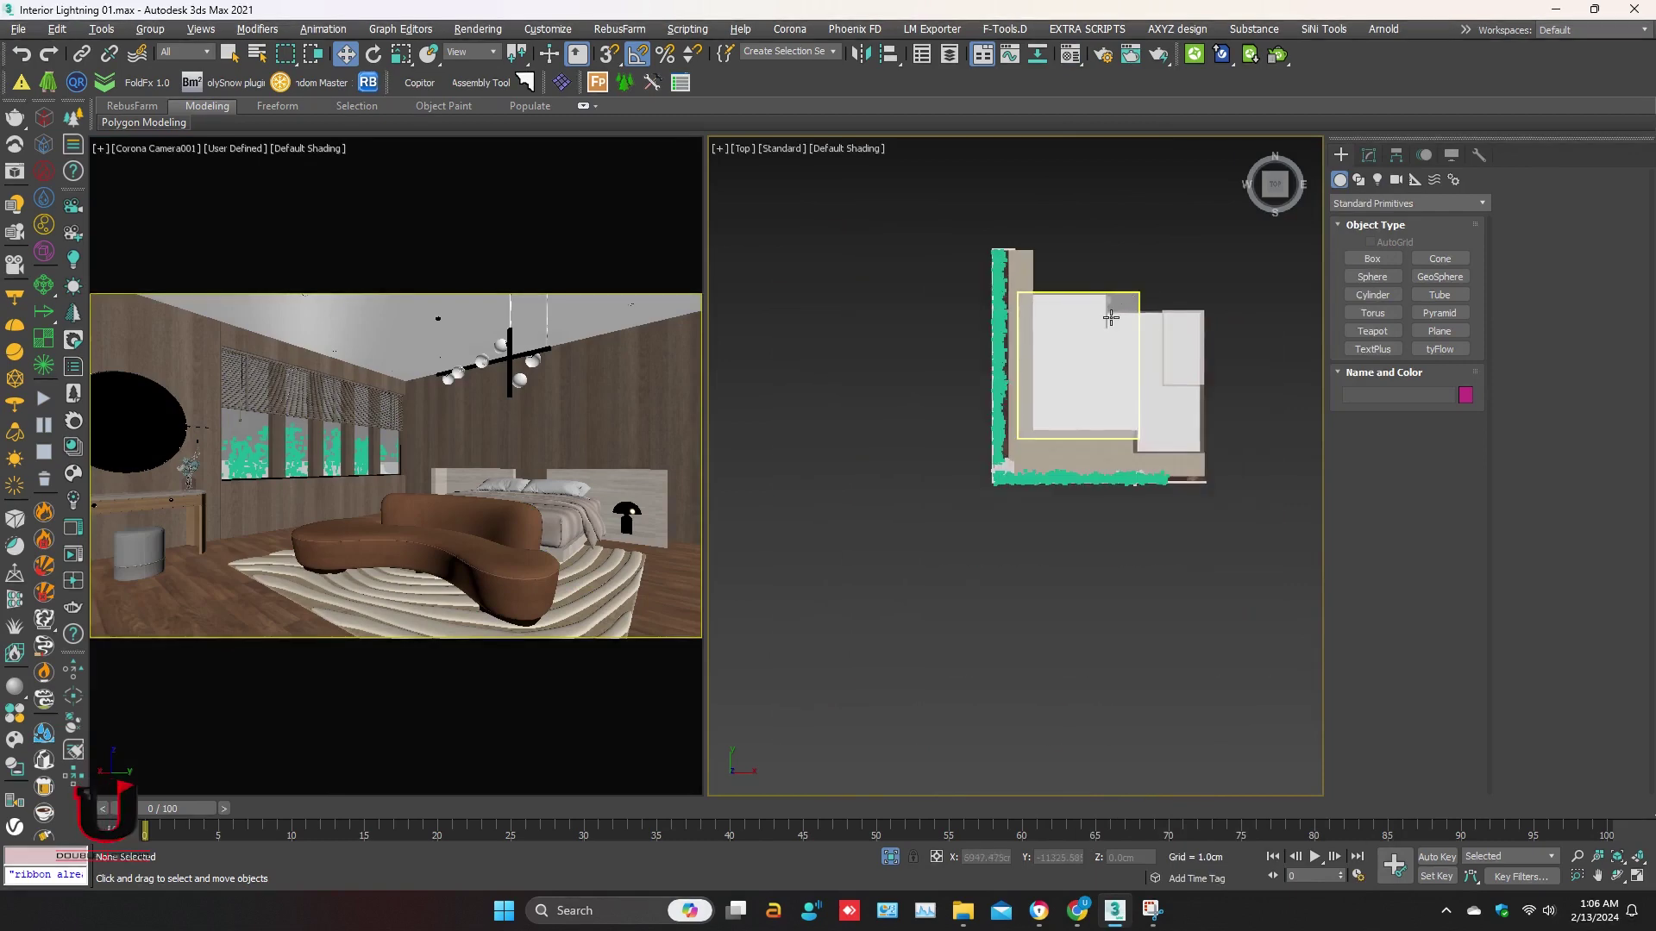
pyautogui.click(1376, 181)
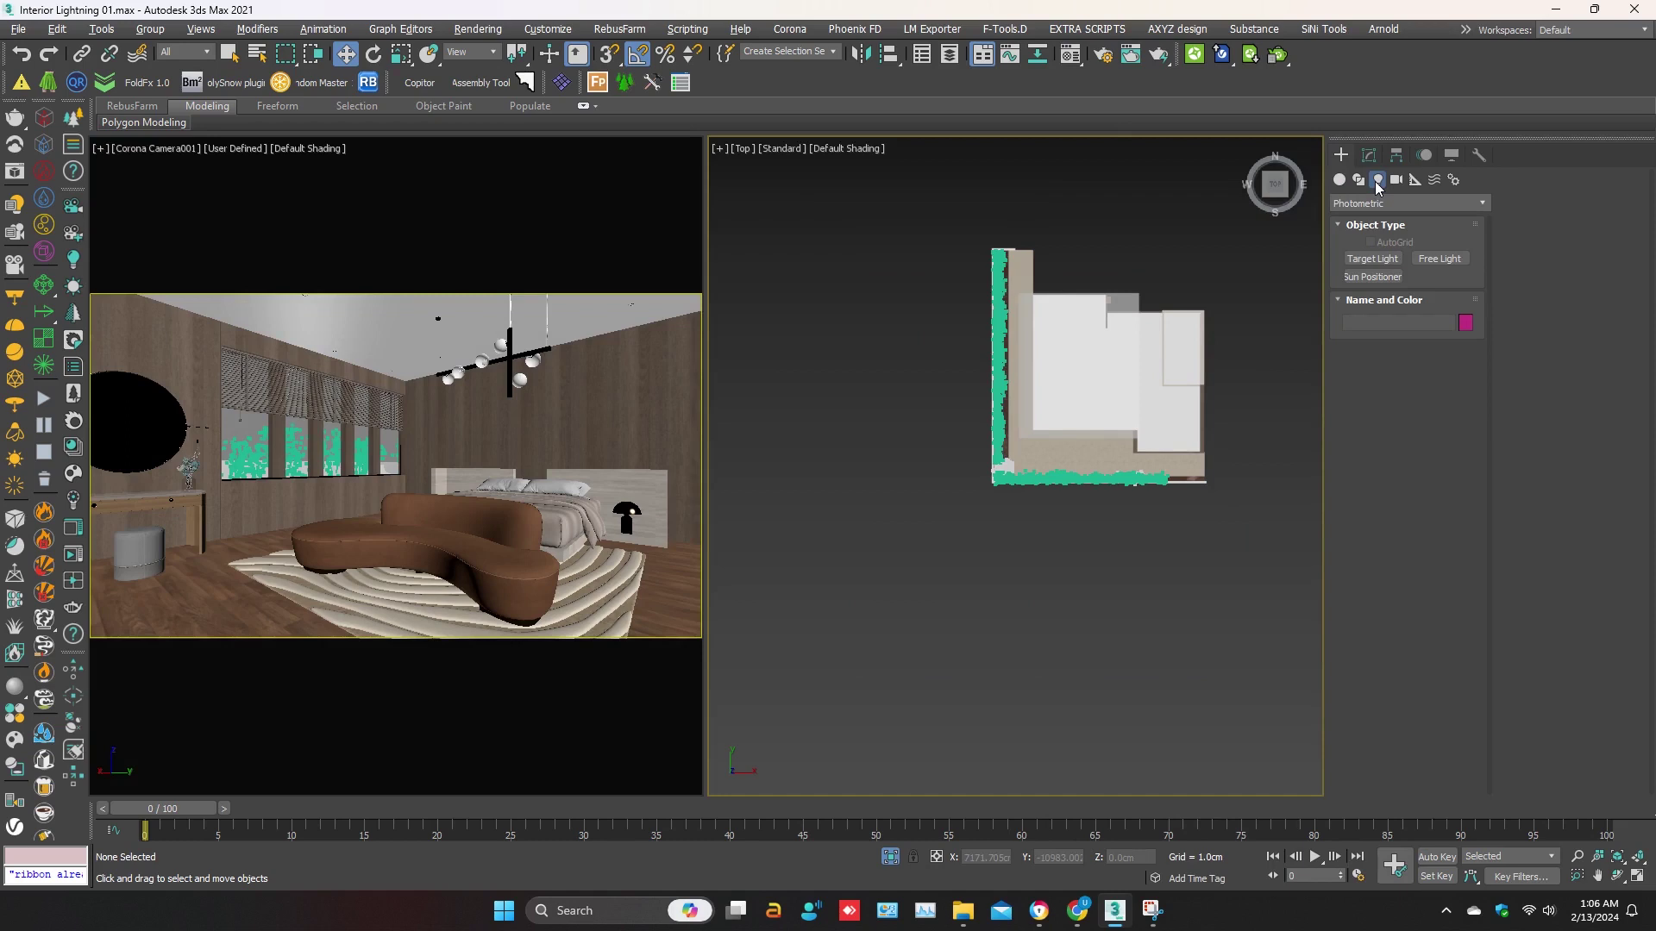
pyautogui.click(1407, 207)
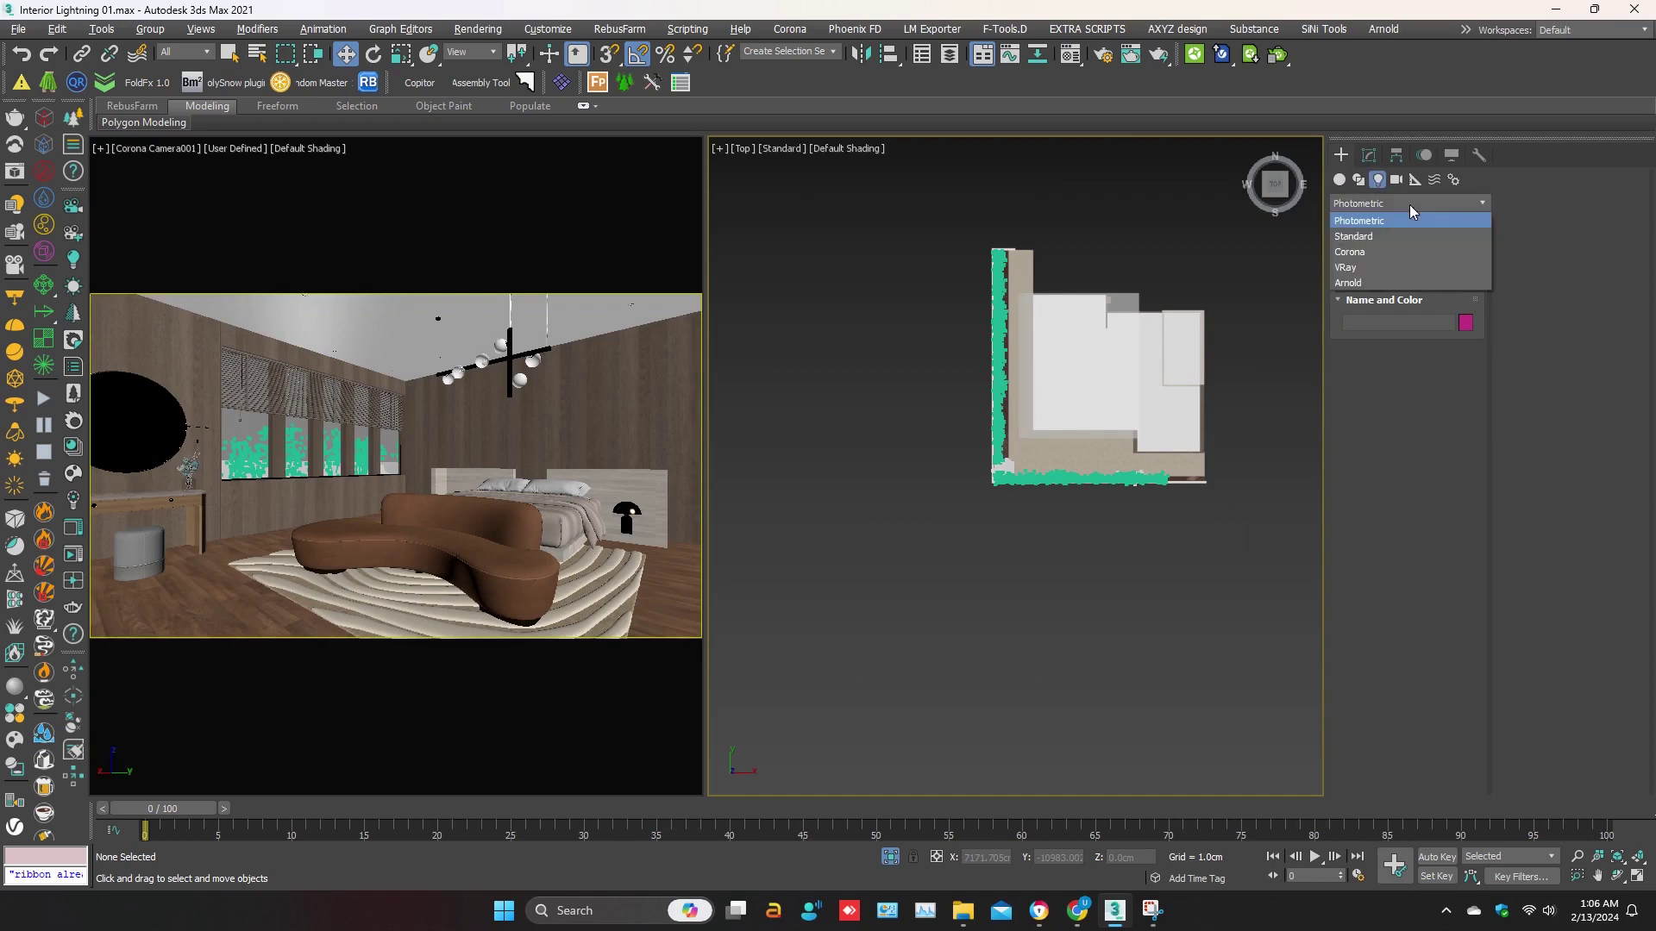
pyautogui.click(1372, 253)
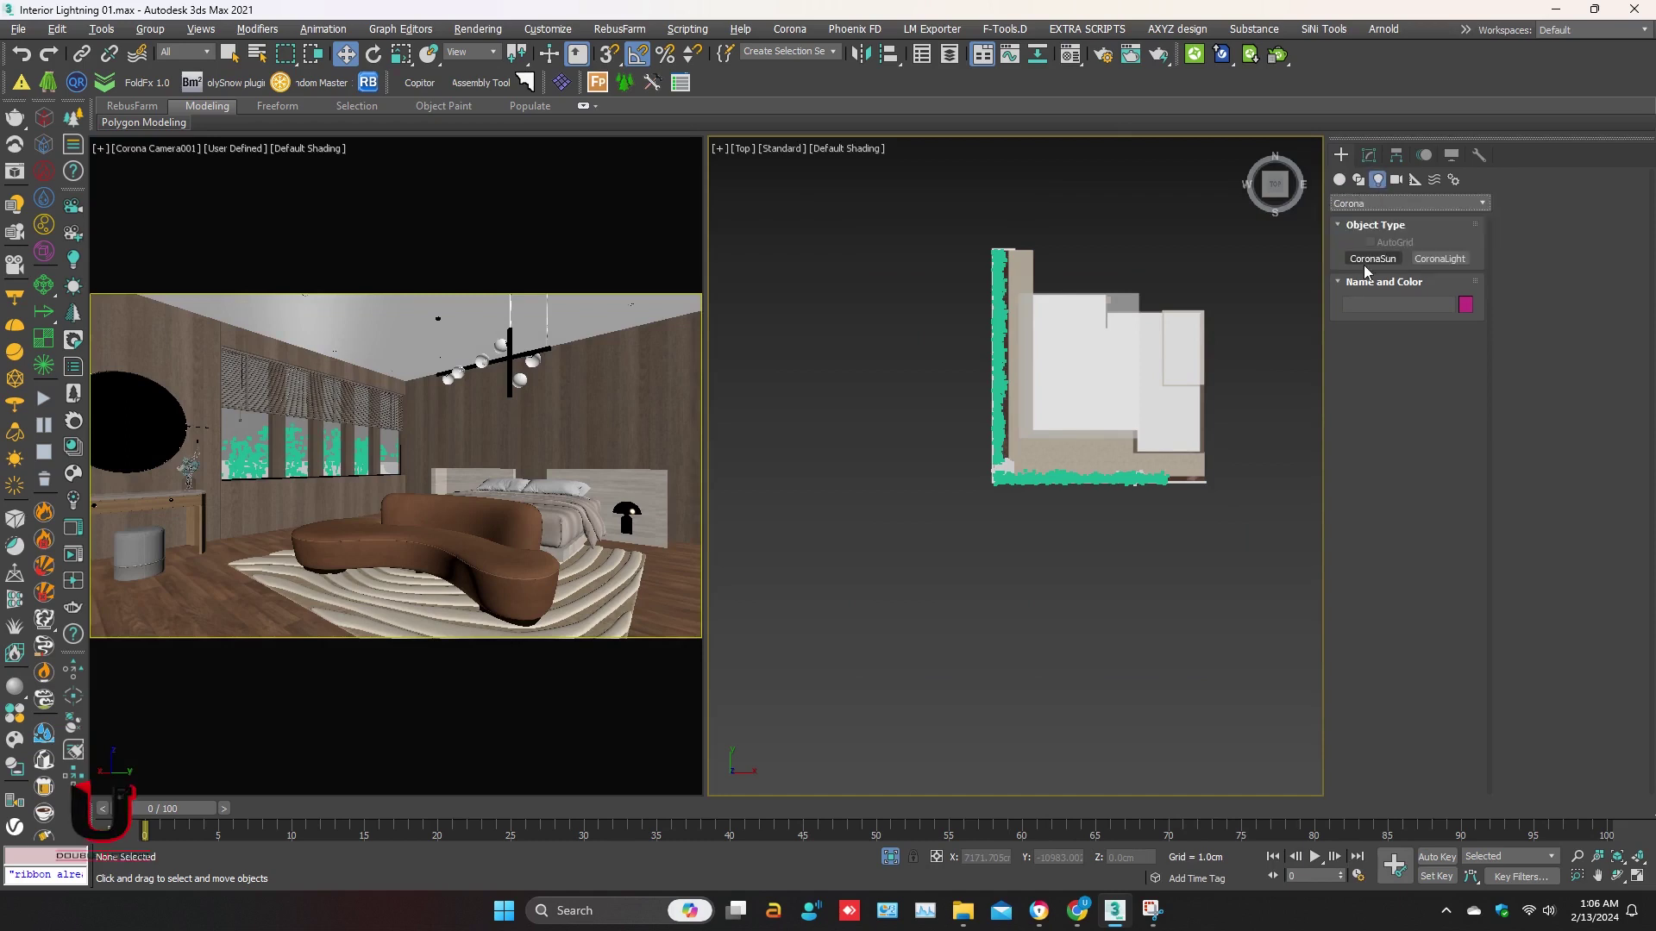
pyautogui.click(1373, 259)
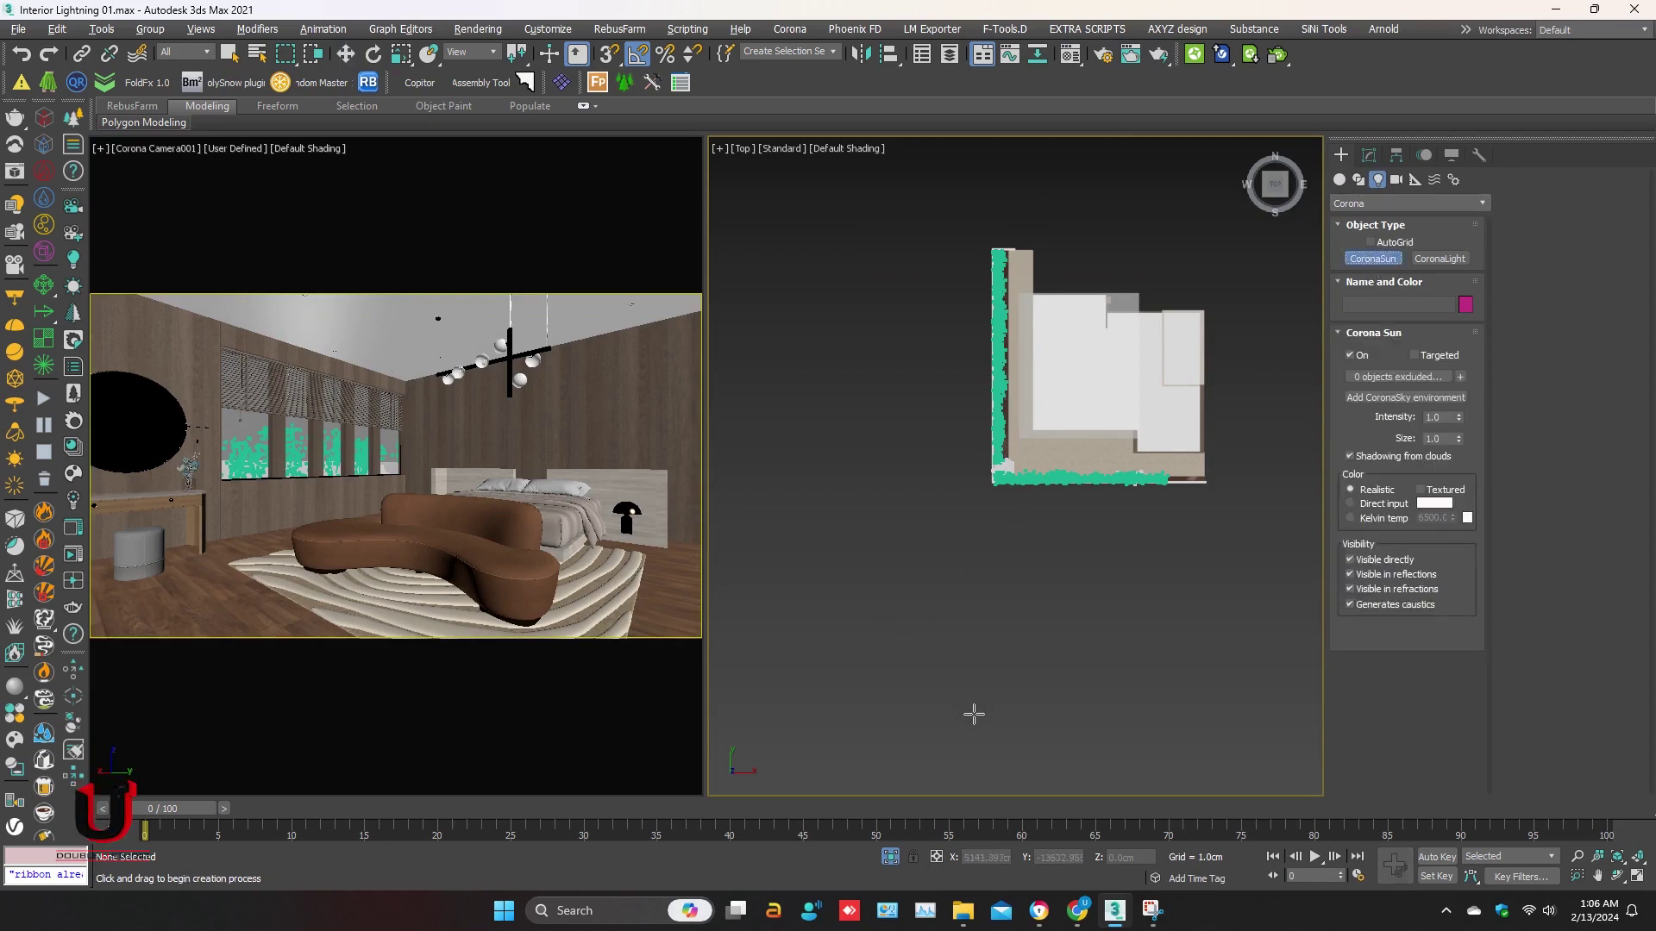
pyautogui.moveTo(1043, 683); pyautogui.dragTo(1083, 418)
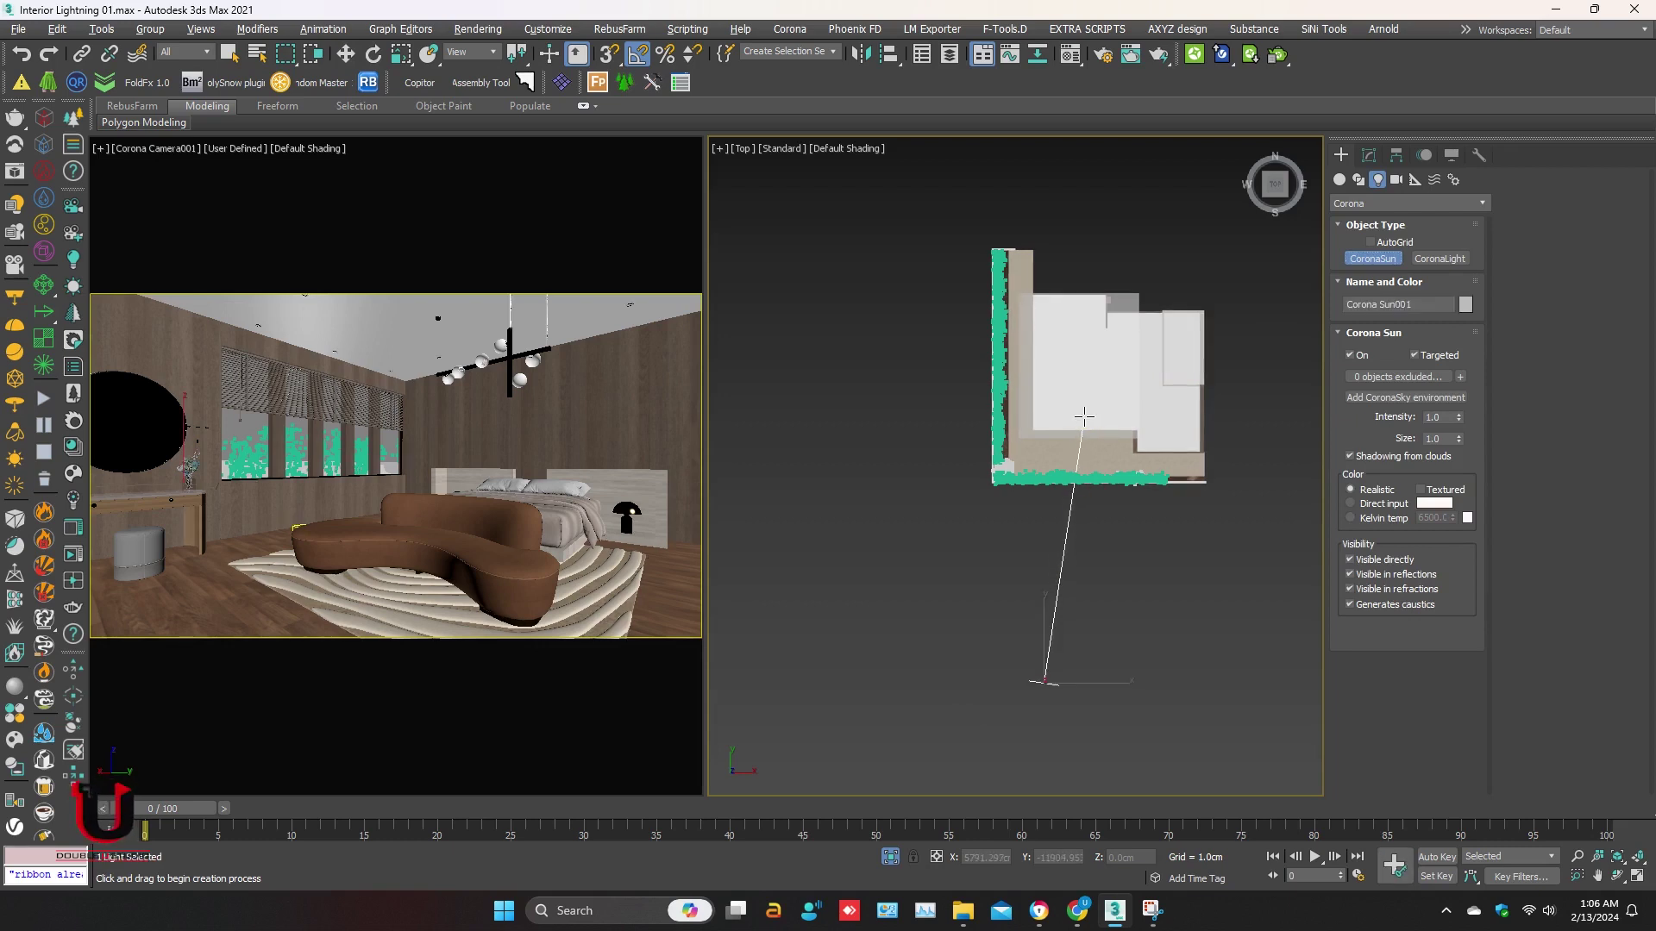
pyautogui.moveTo(1083, 417)
pyautogui.keyDown('alt'); pyautogui.mouseDown(button='middle')
pyautogui.moveTo(1025, 263)
pyautogui.moveTo(941, 541)
pyautogui.moveTo(853, 562)
pyautogui.moveTo(914, 504)
pyautogui.moveTo(880, 591)
pyautogui.moveTo(915, 510)
pyautogui.moveTo(904, 550)
pyautogui.mouseUp(button='middle'); pyautogui.keyUp('alt')
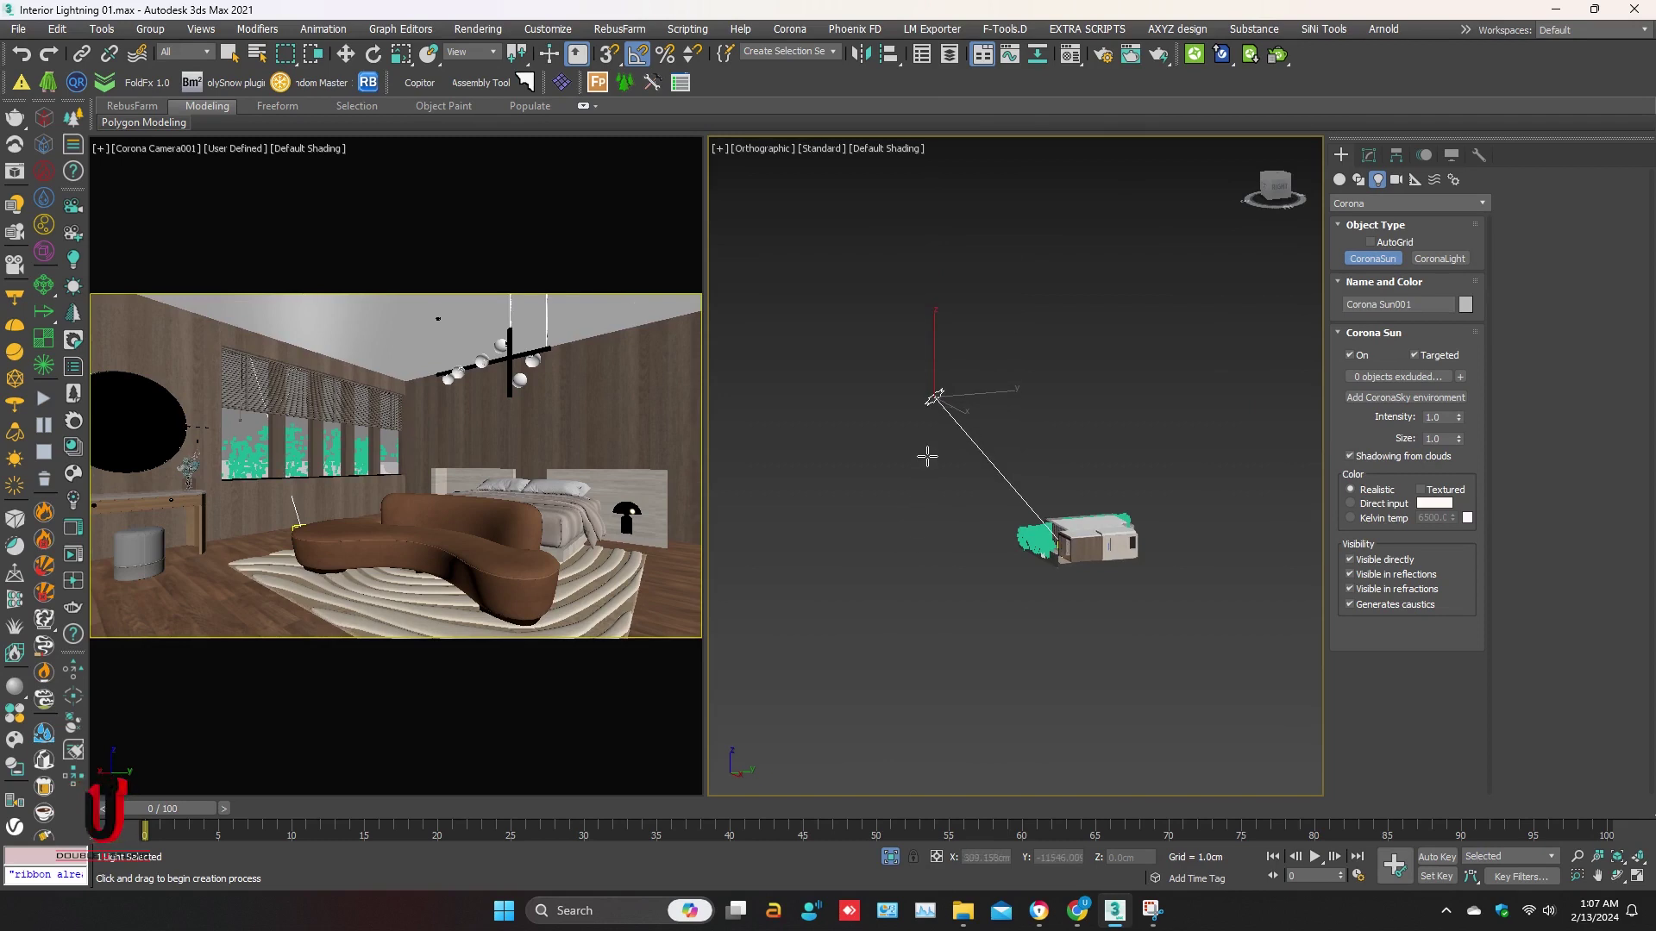
# - Move the Corona Sun below-left of the room, framing both in a Top view
pyautogui.rightClick(927, 456)
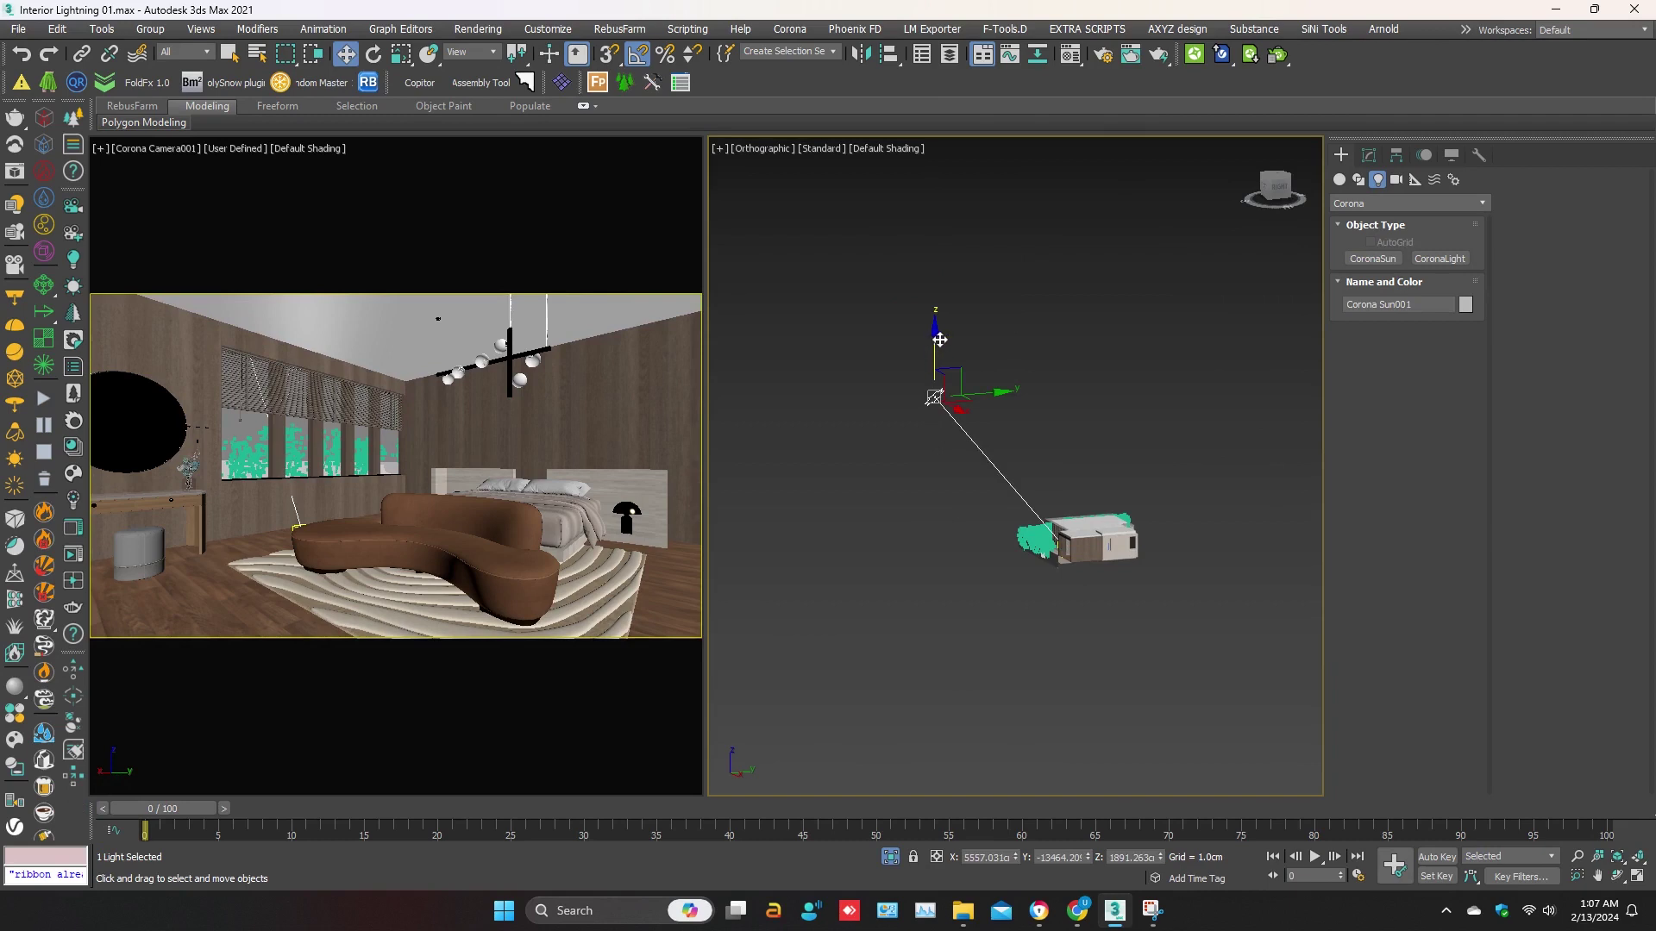
pyautogui.moveTo(932, 343); pyautogui.dragTo(919, 434)
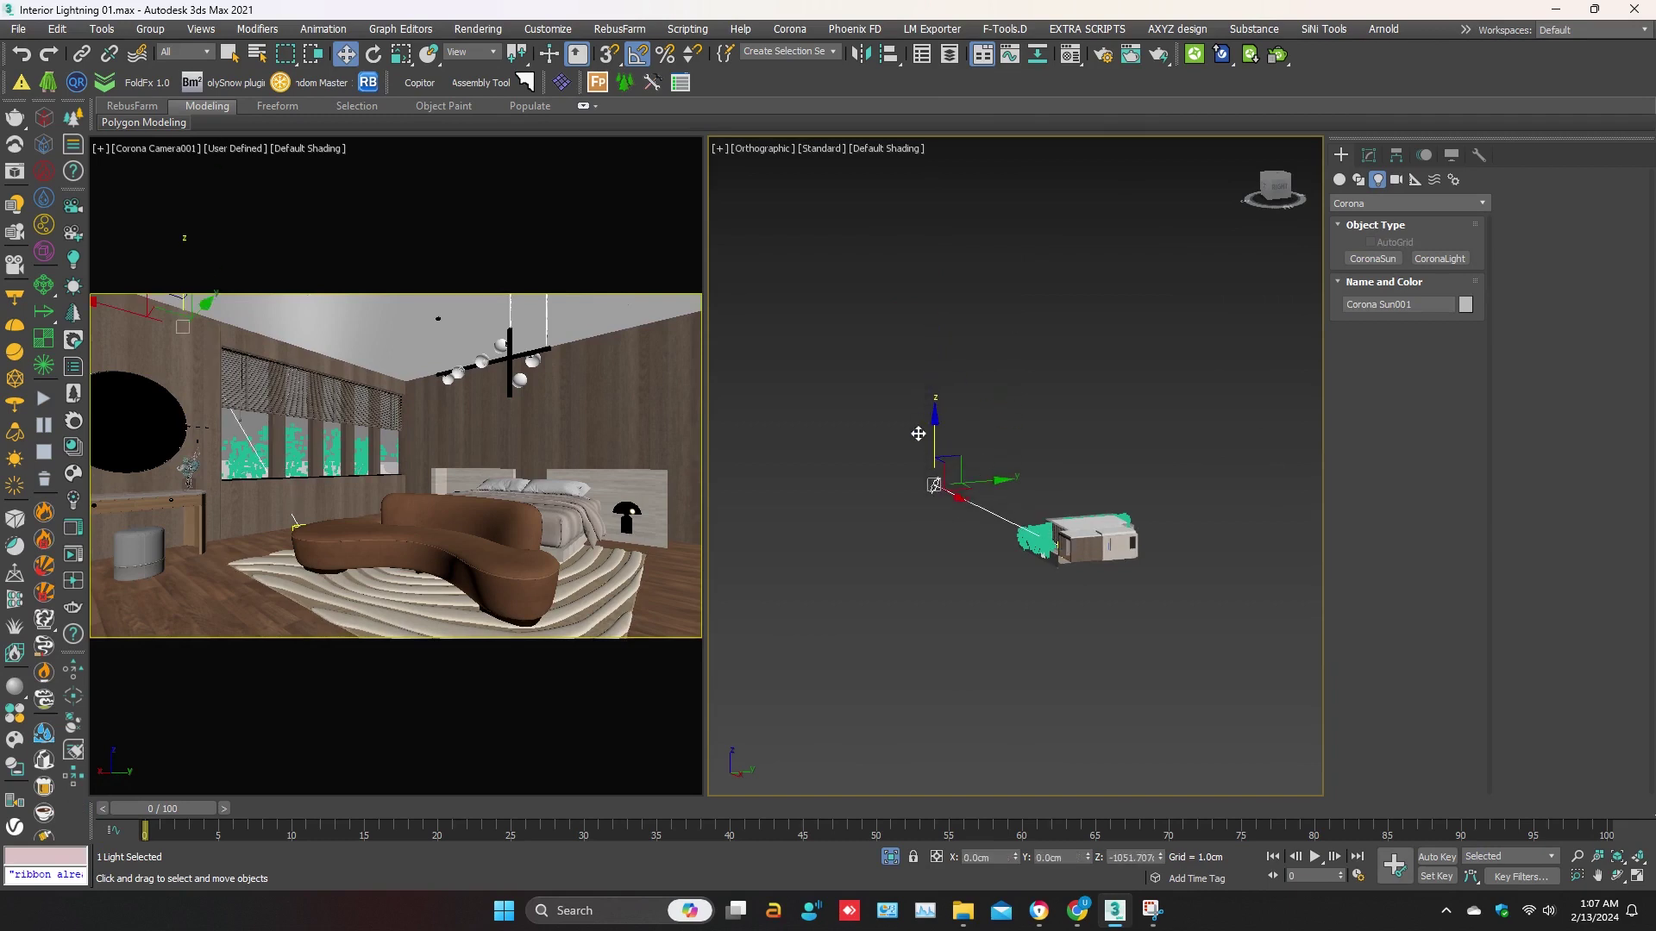
pyautogui.keyDown('alt'); pyautogui.moveTo(917, 440); pyautogui.dragTo(914, 560, button='middle'); pyautogui.keyUp('alt')
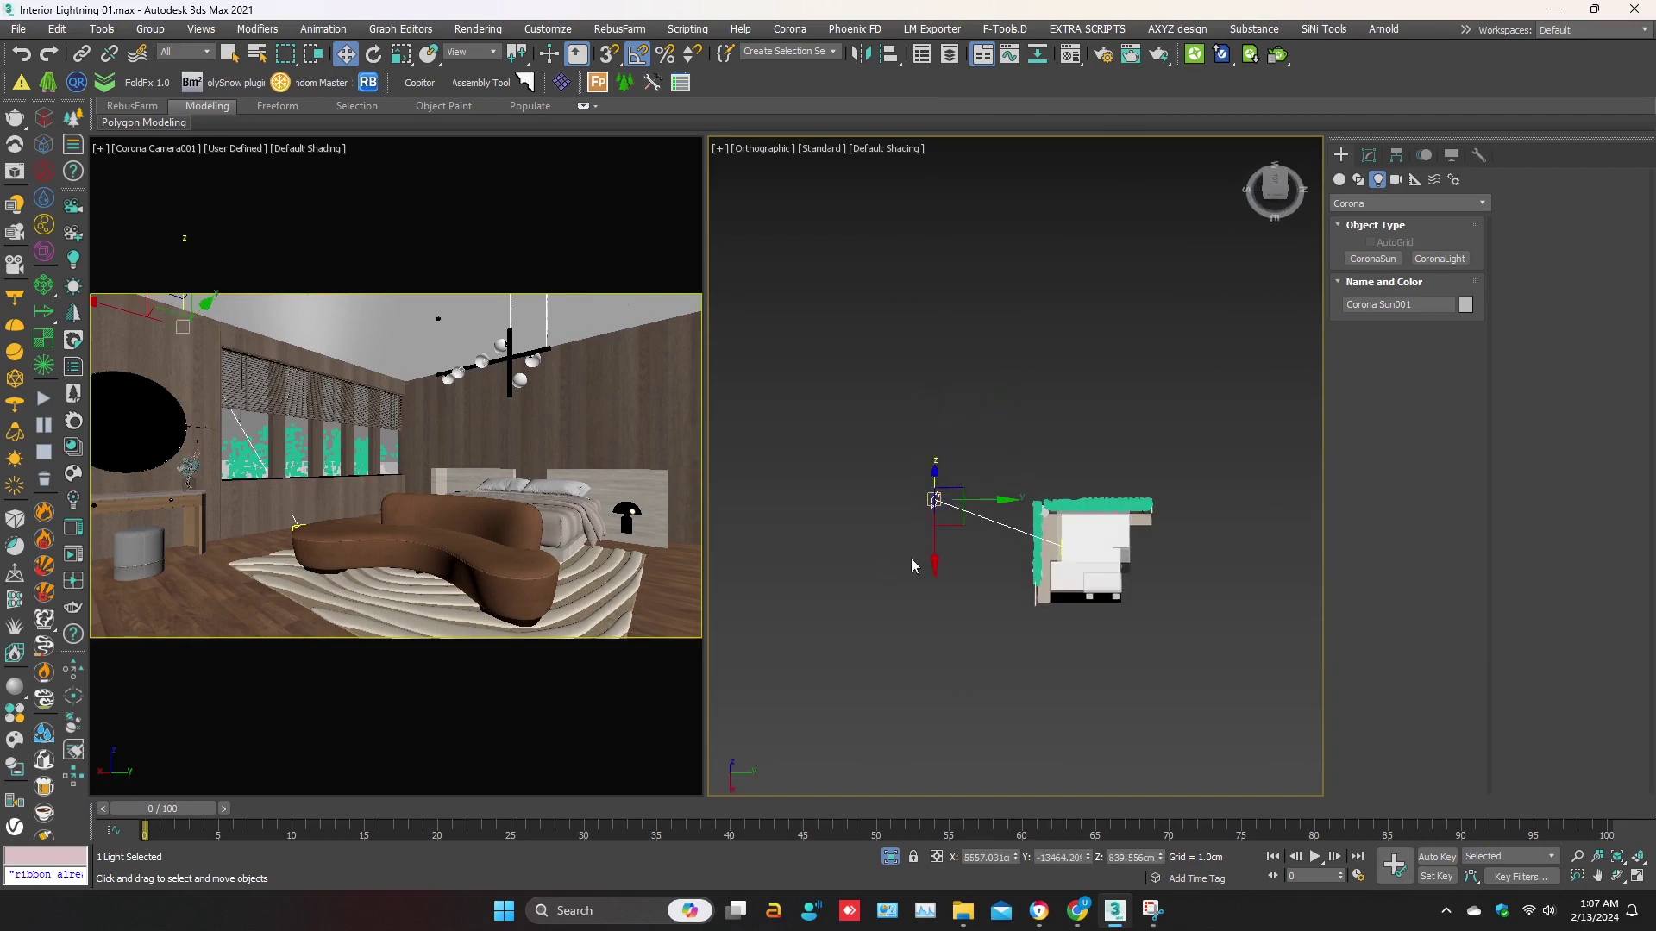
pyautogui.moveTo(967, 518); pyautogui.dragTo(936, 498)
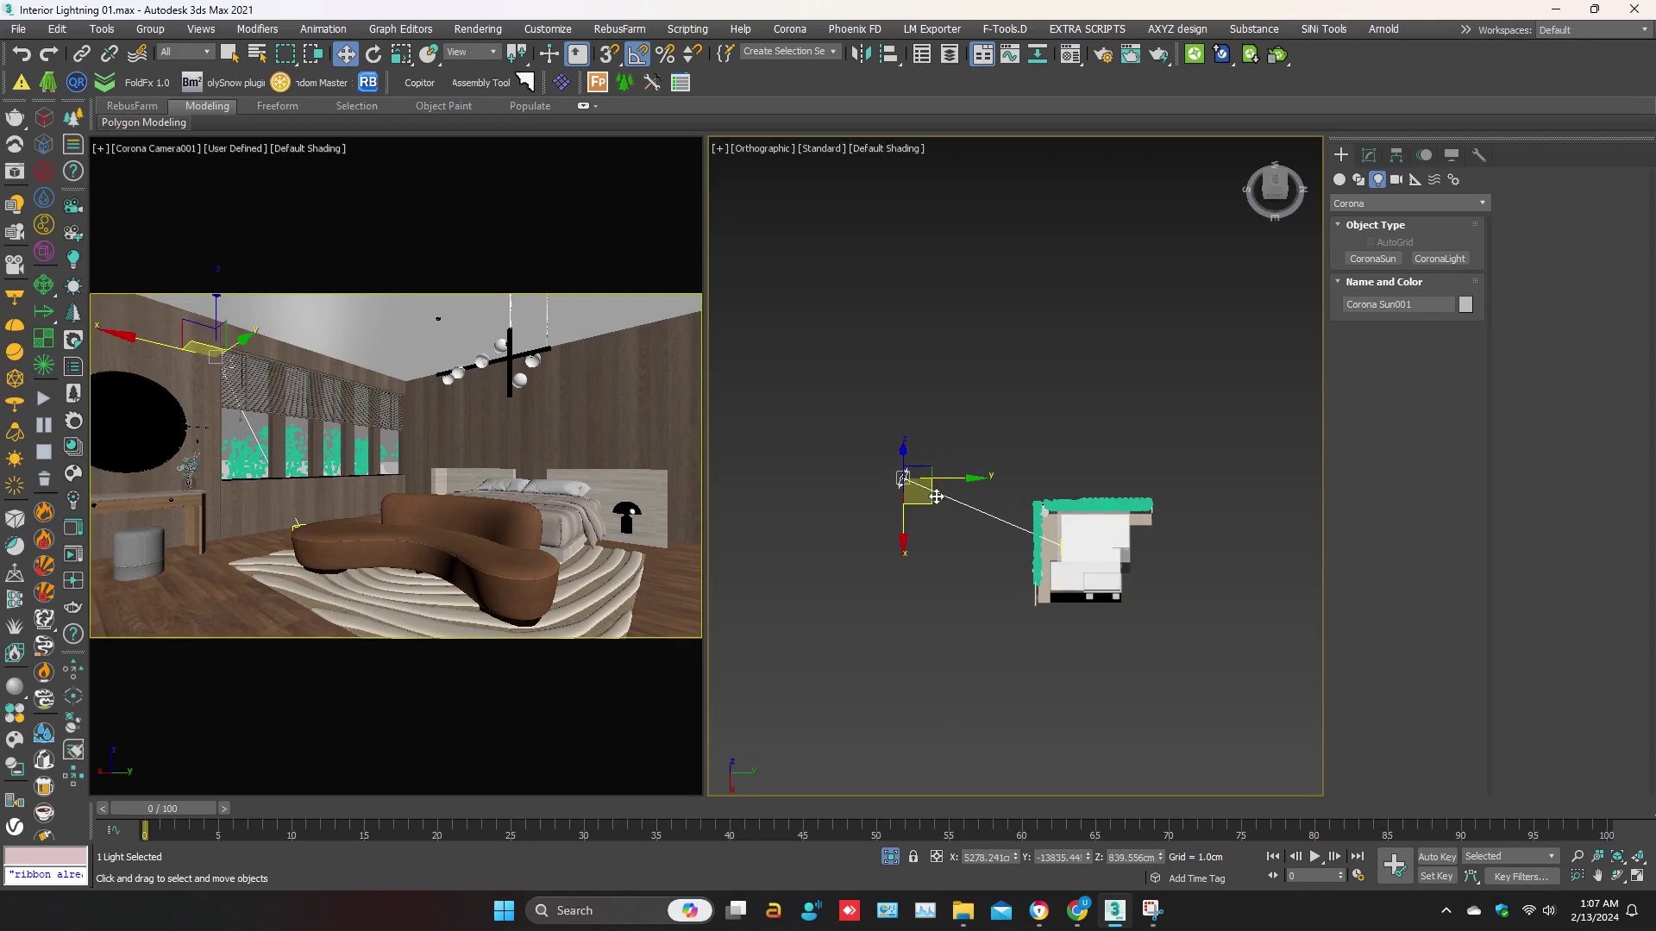
pyautogui.press('t')
pyautogui.scroll(5, 997, 539)
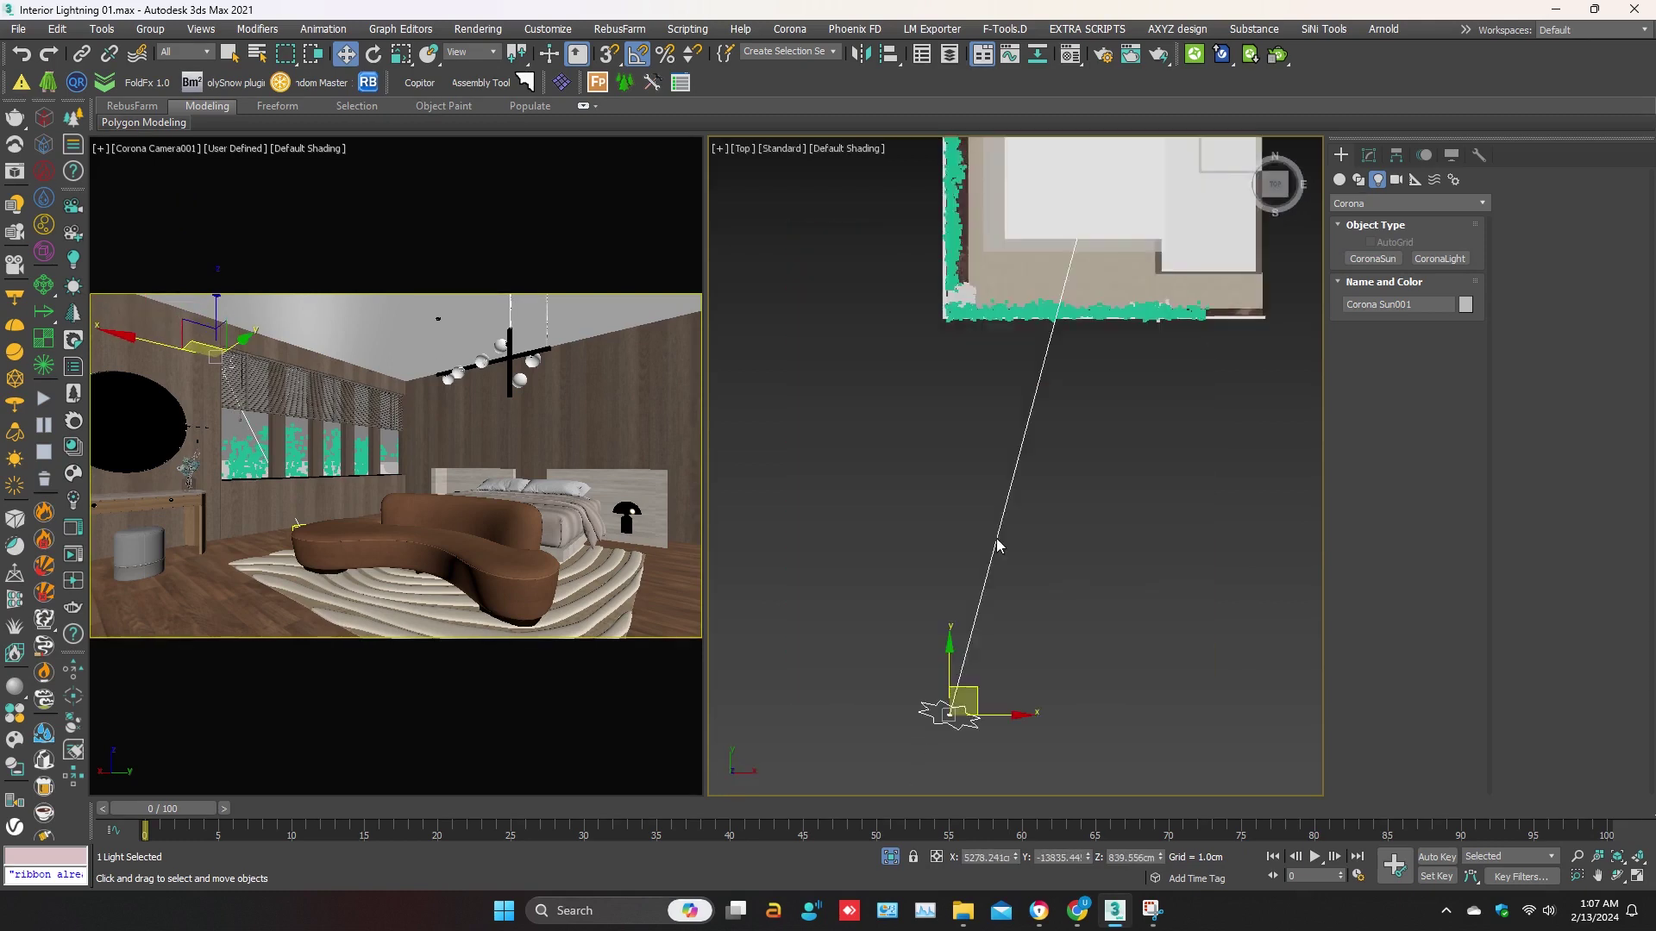
pyautogui.scroll(-2, 996, 539)
pyautogui.moveTo(997, 538)
pyautogui.mouseDown(button='middle')
pyautogui.moveTo(914, 586)
pyautogui.moveTo(953, 611)
pyautogui.moveTo(959, 654)
pyautogui.mouseUp(button='middle')
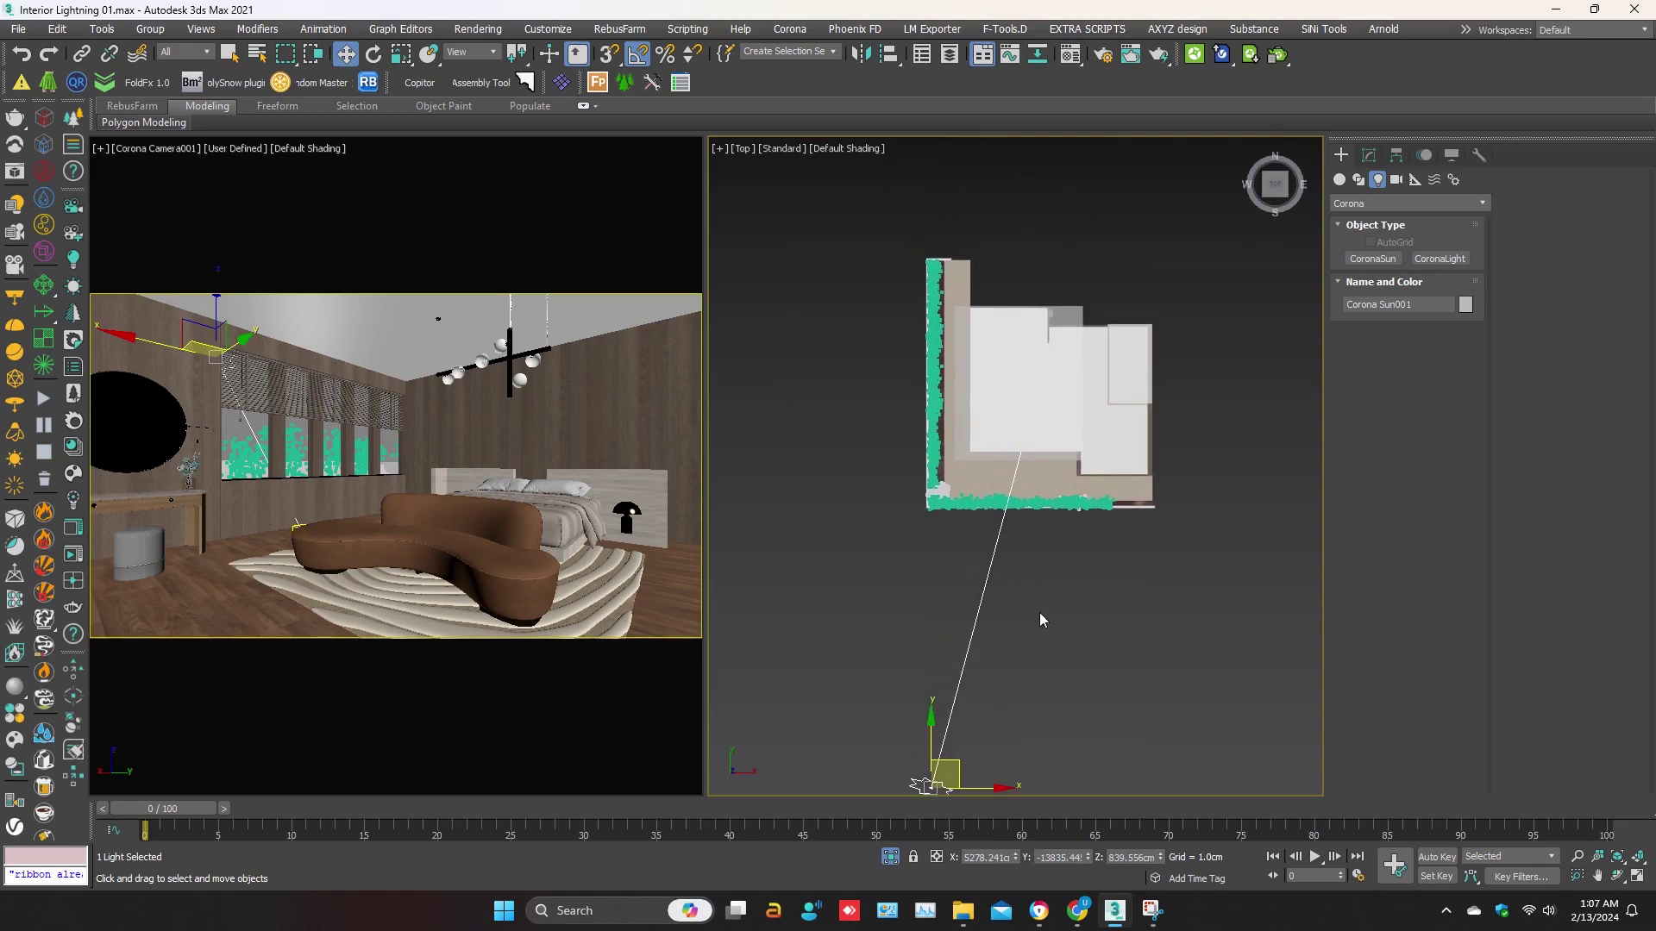
# - Reopen the Material Editor beside the viewport and select the sofa and a wall panel
pyautogui.press('m')
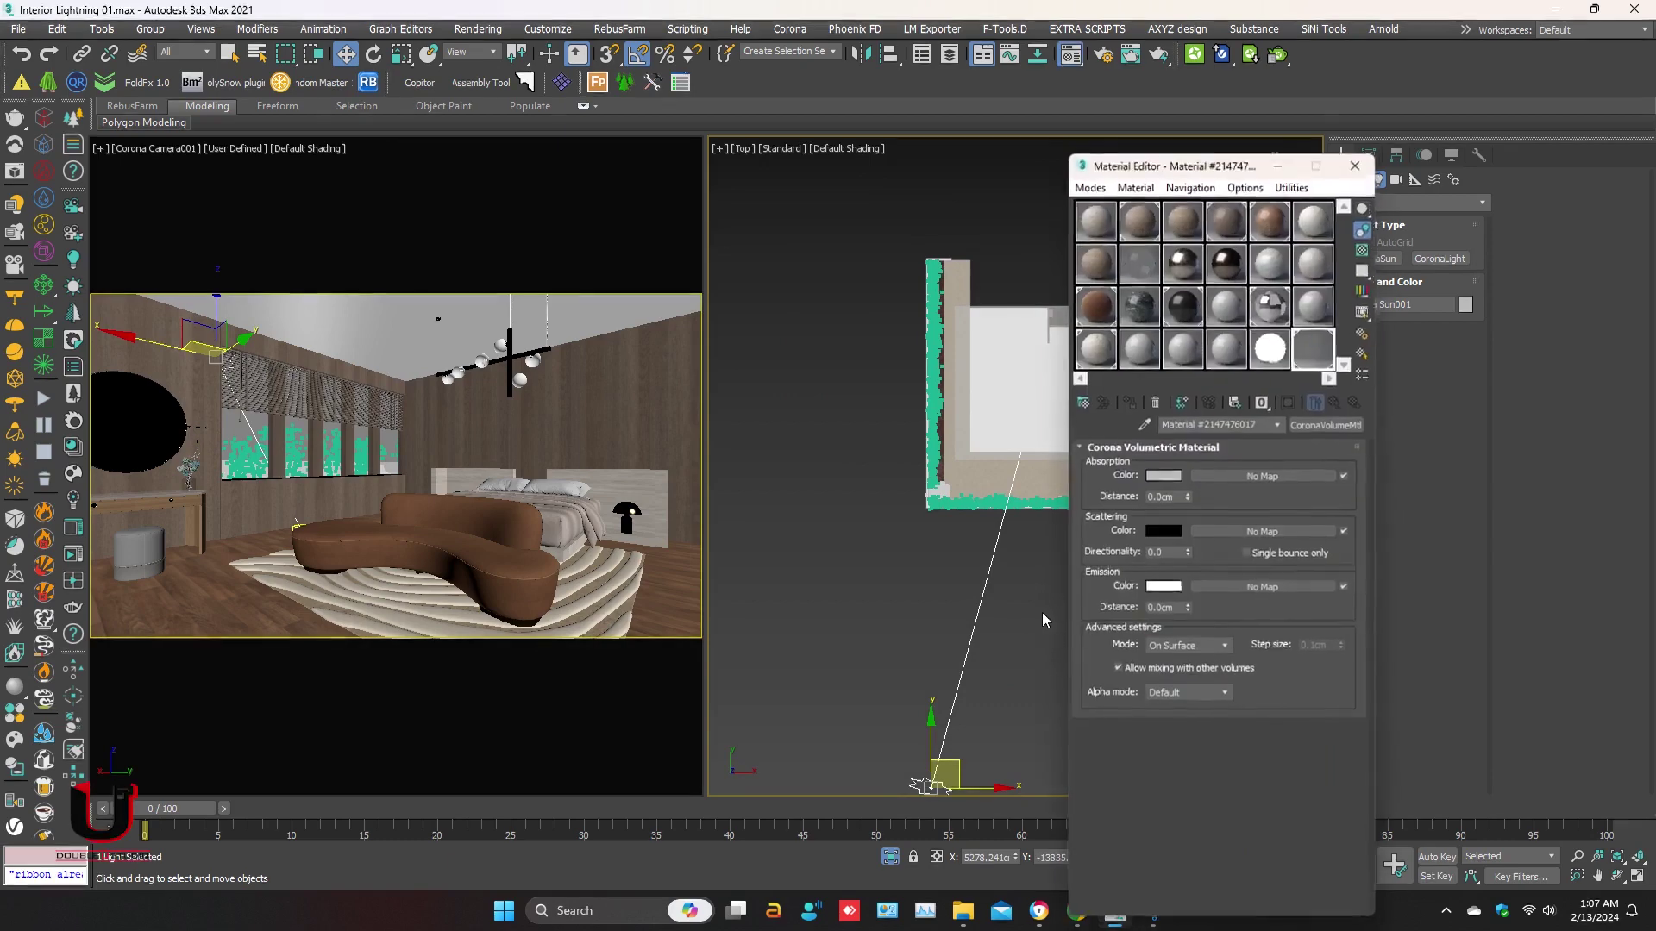
pyautogui.moveTo(1197, 166); pyautogui.dragTo(1372, 179)
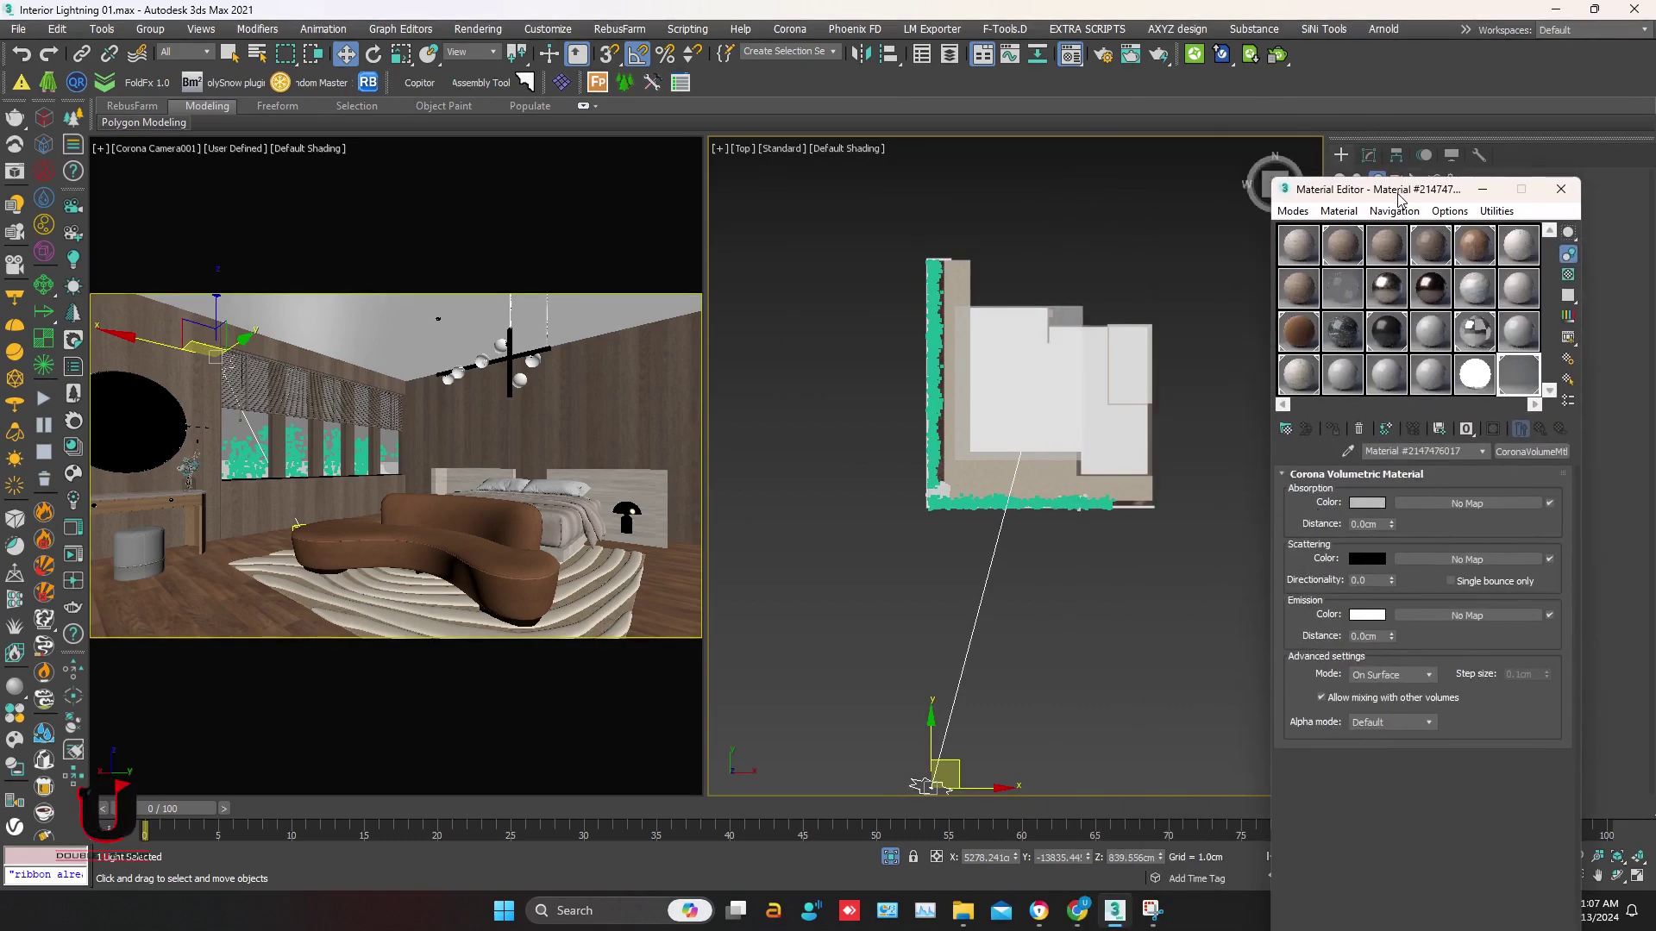
pyautogui.click(459, 502)
pyautogui.click(324, 389)
# - Select the left wall panels and start an interactive Corona render of the bedroom camera
pyautogui.click(139, 554)
pyautogui.click(194, 518)
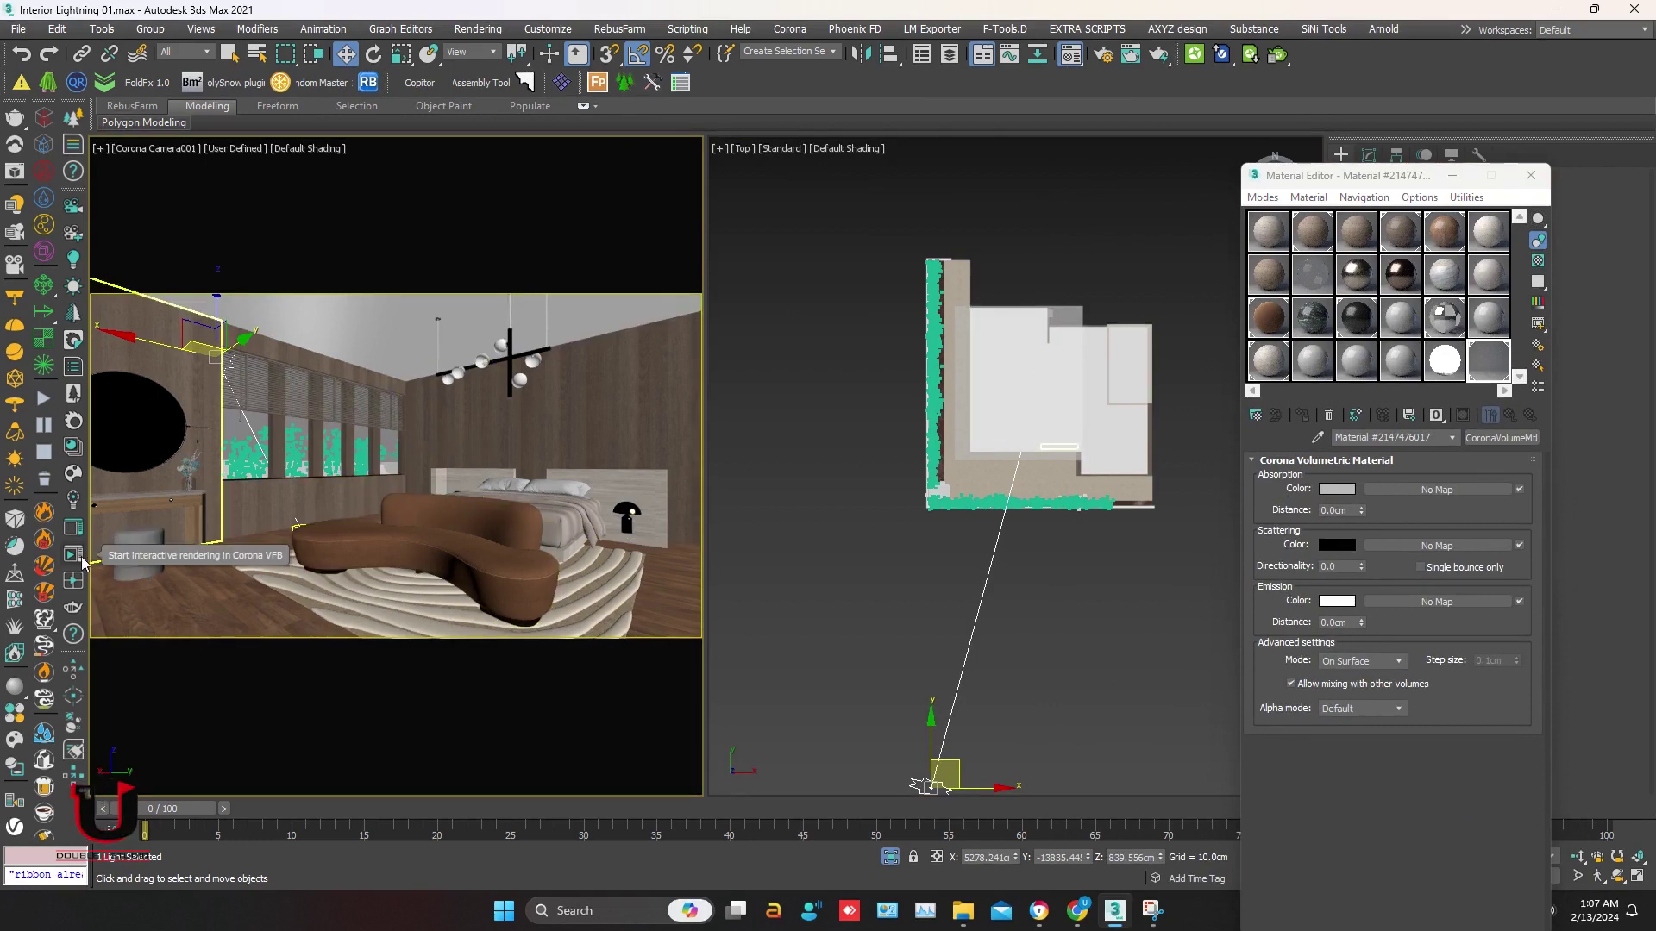
pyautogui.click(74, 556)
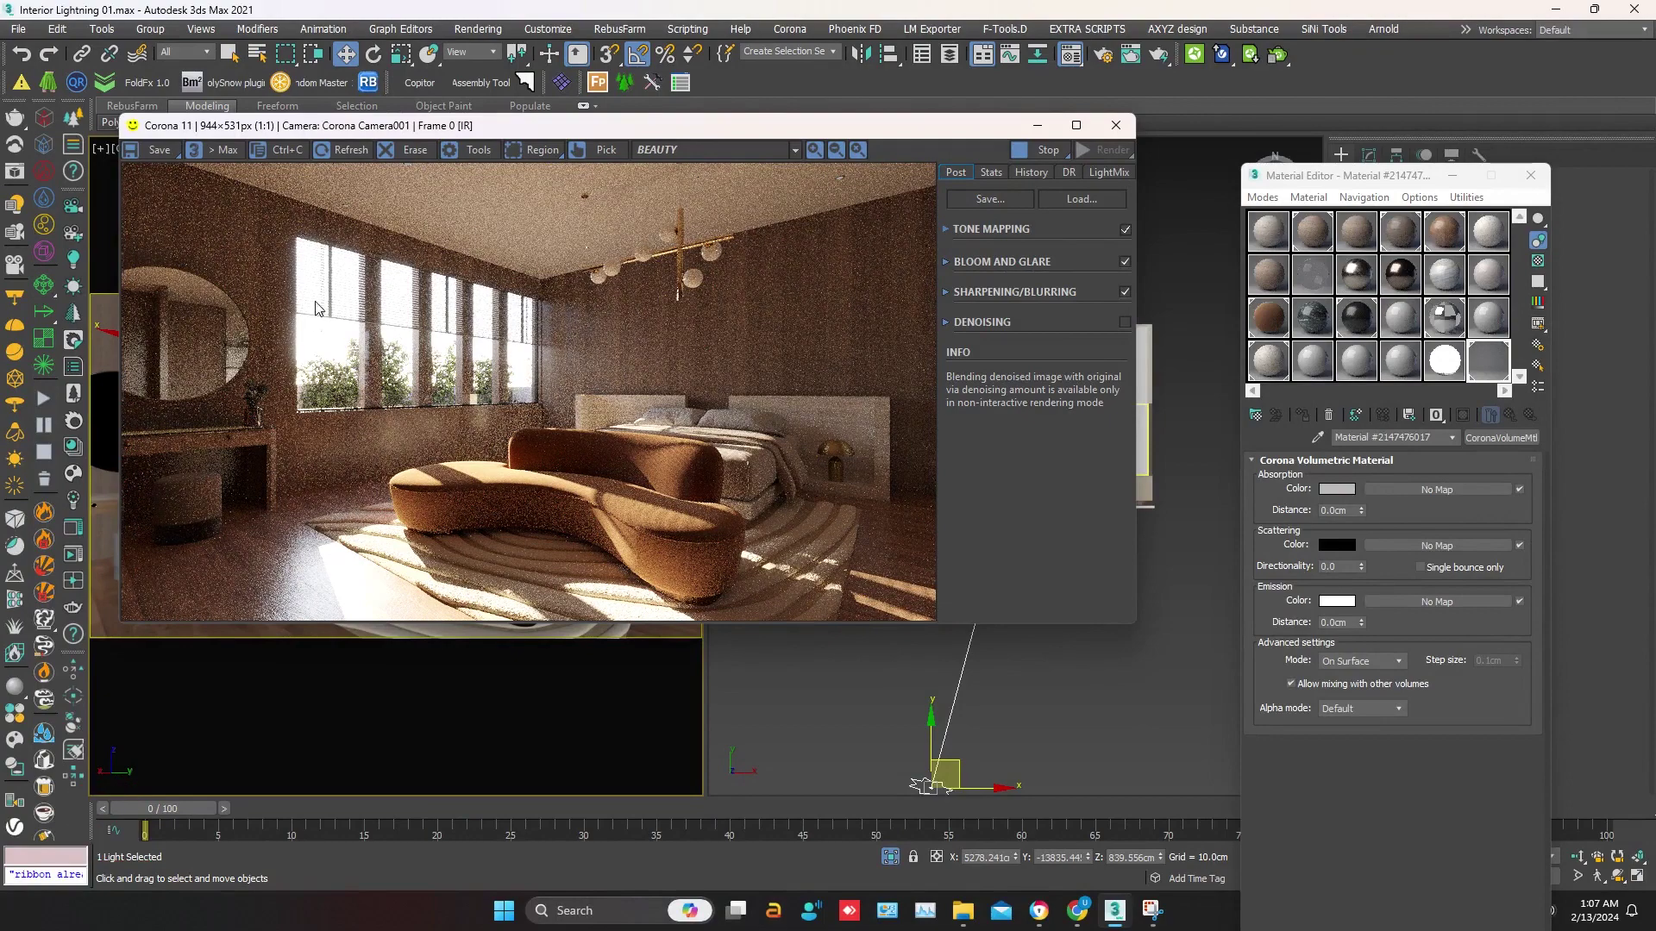
pyautogui.scroll(1, 313, 320)
pyautogui.scroll(1, 313, 308)
pyautogui.scroll(-2, 313, 309)
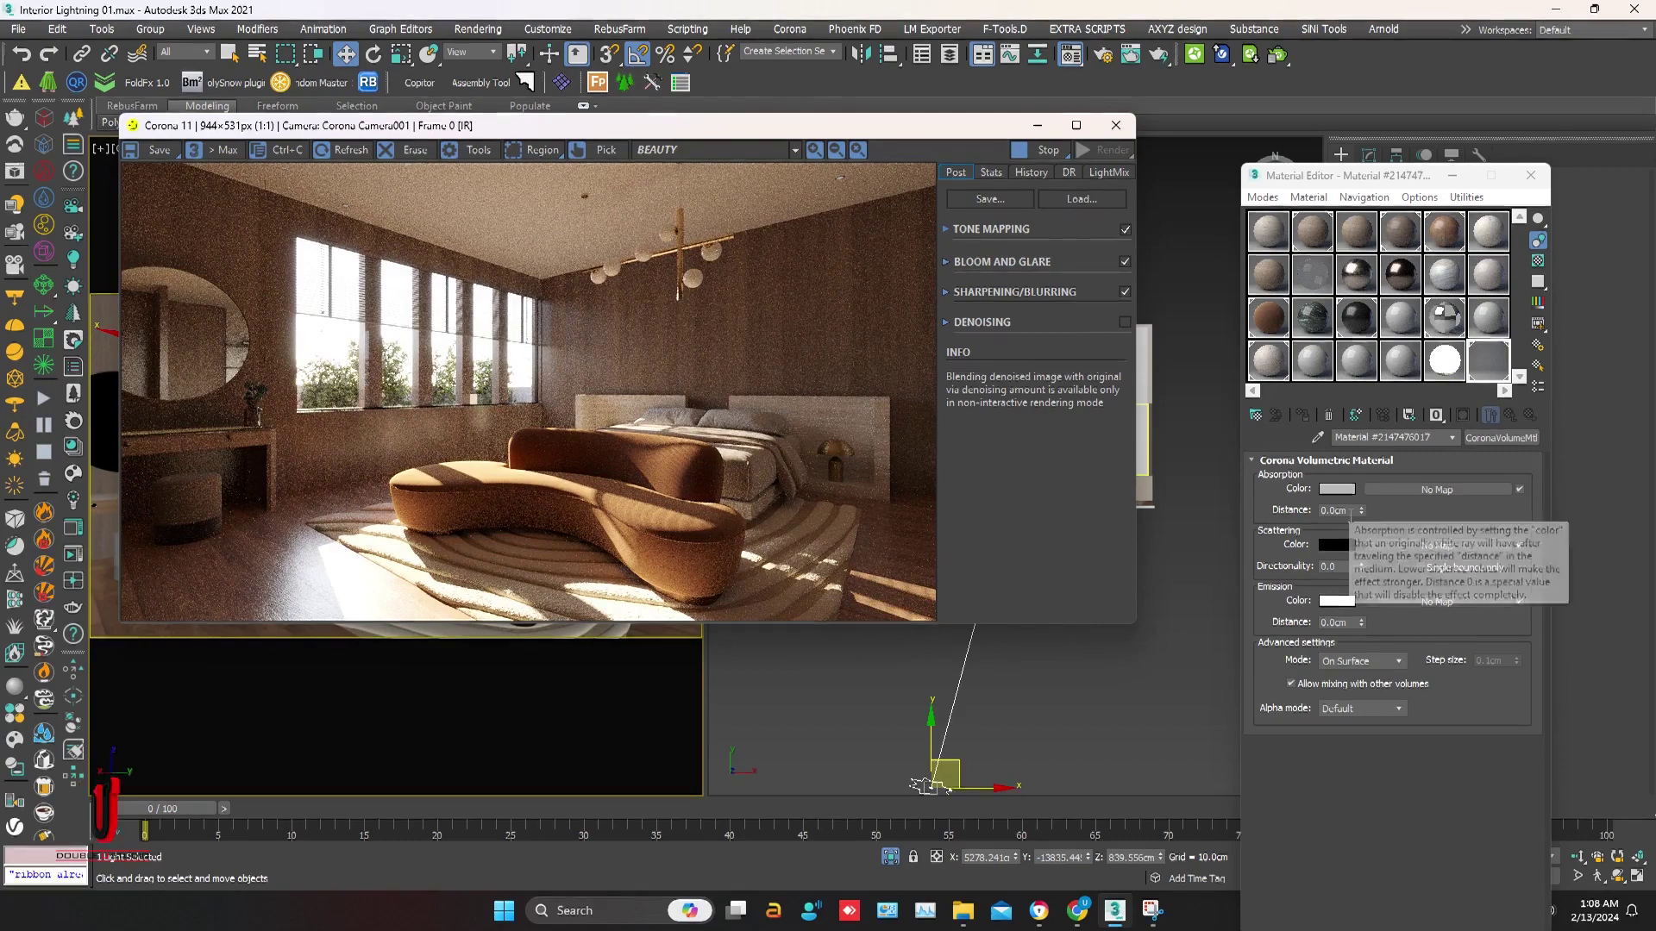
# - Set the volumetric material's Absorption Distance to 50, then 100, then 150 cm
pyautogui.doubleClick(1340, 510)
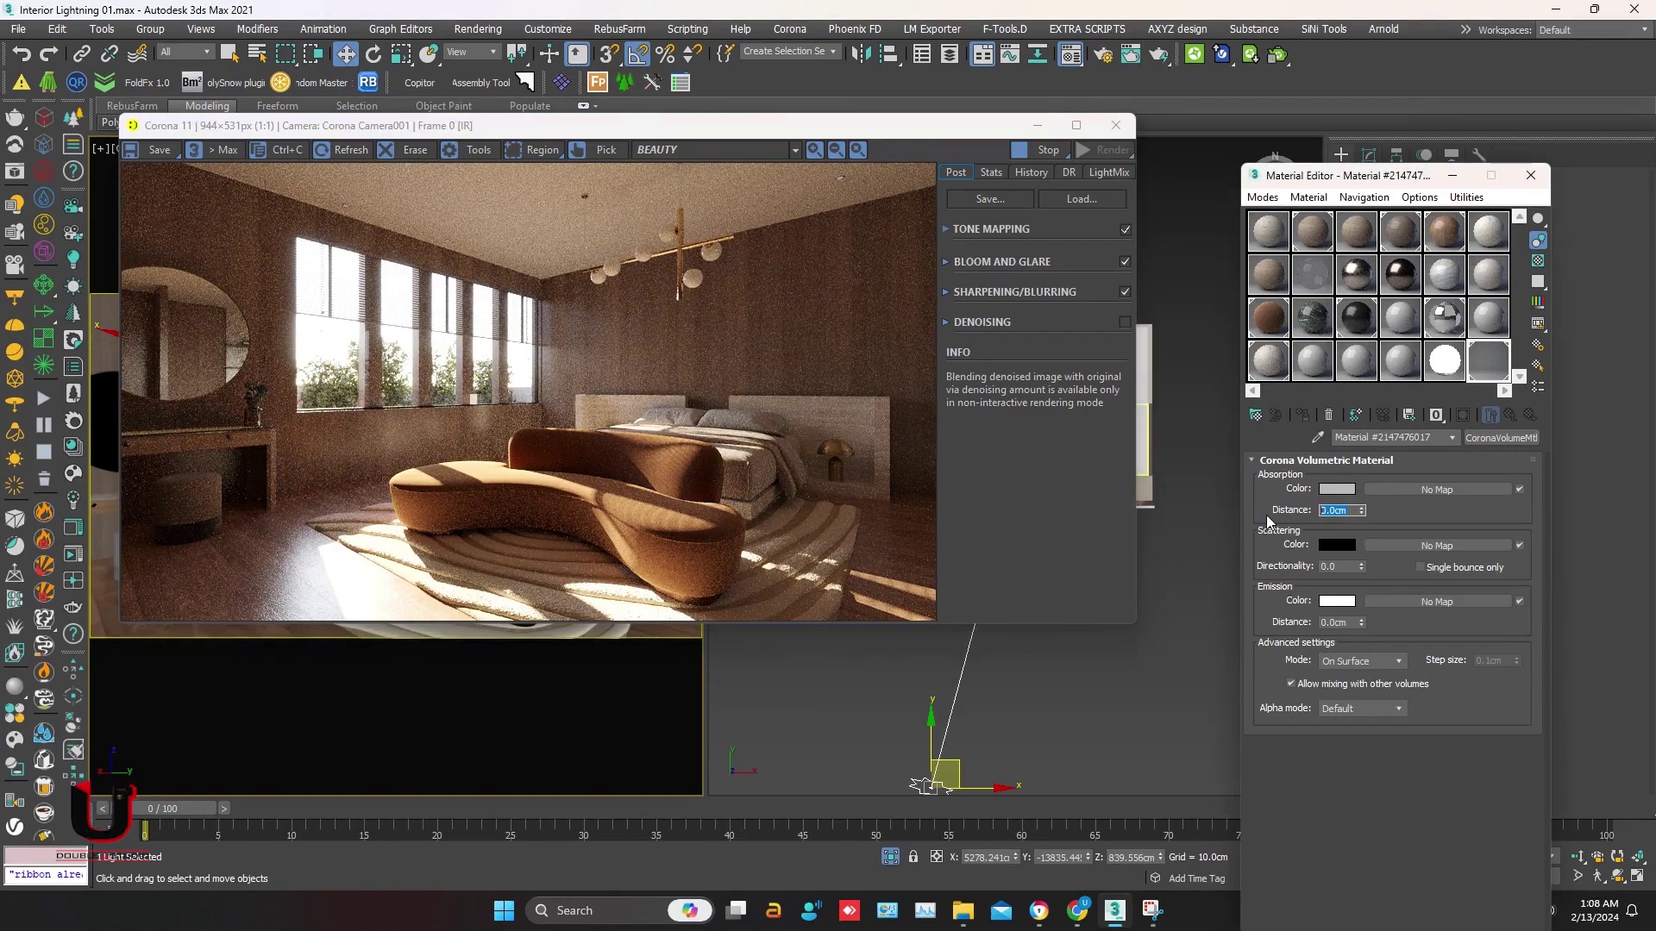
pyautogui.write('50')
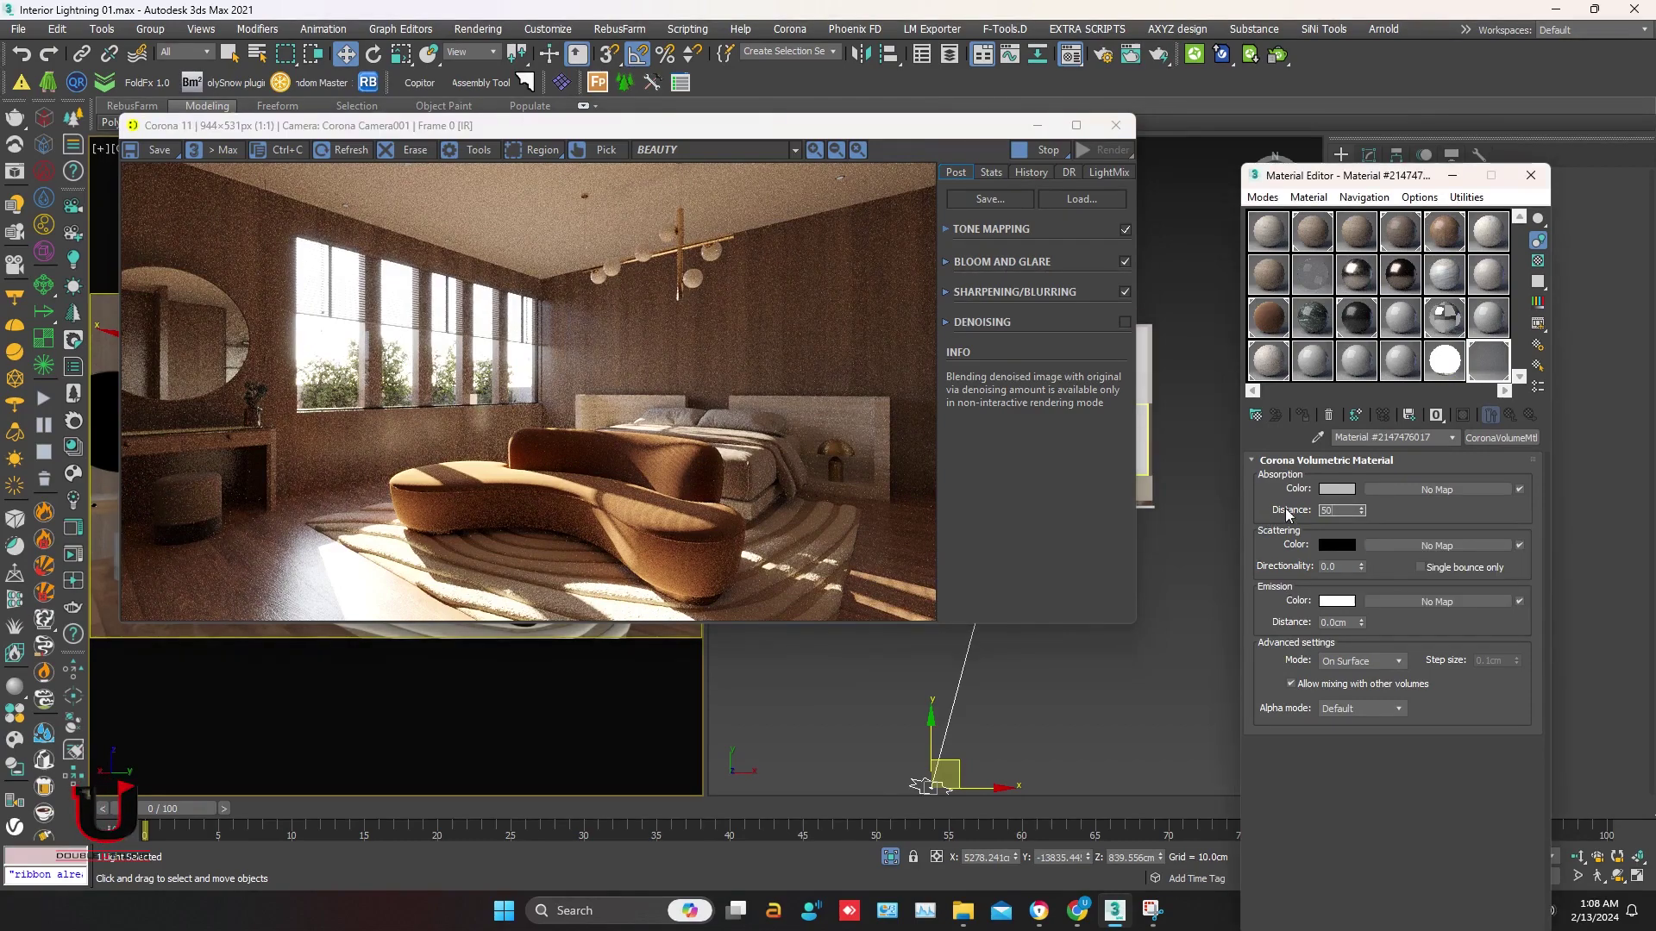
pyautogui.press('Return')
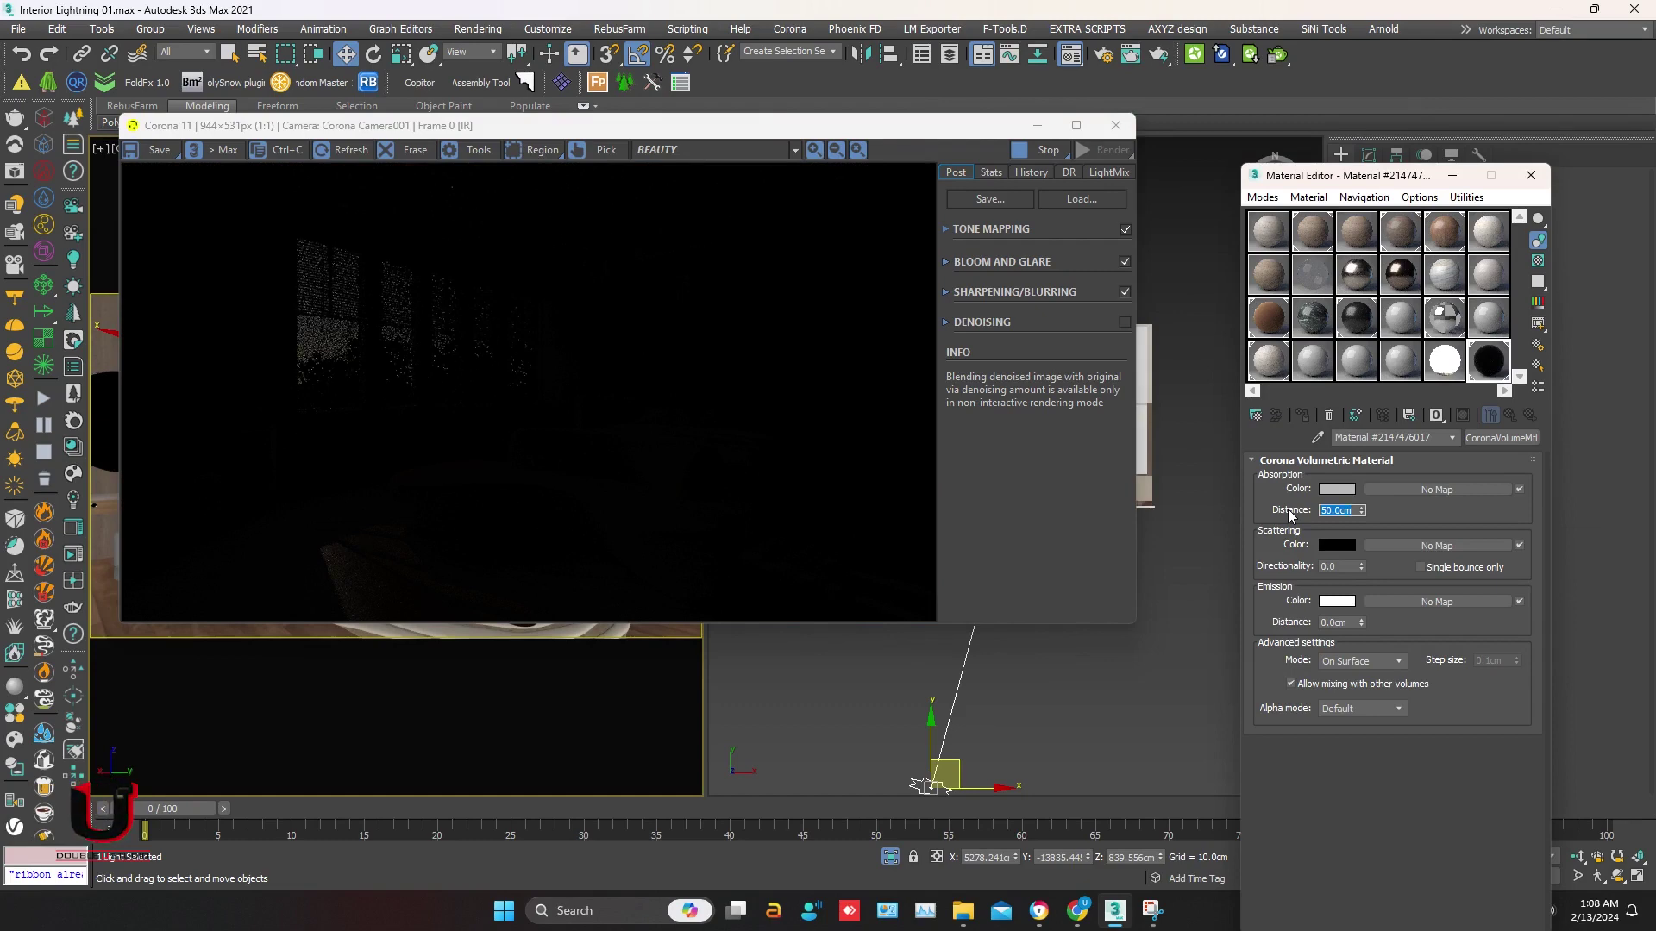
pyautogui.write('100')
pyautogui.press('Return')
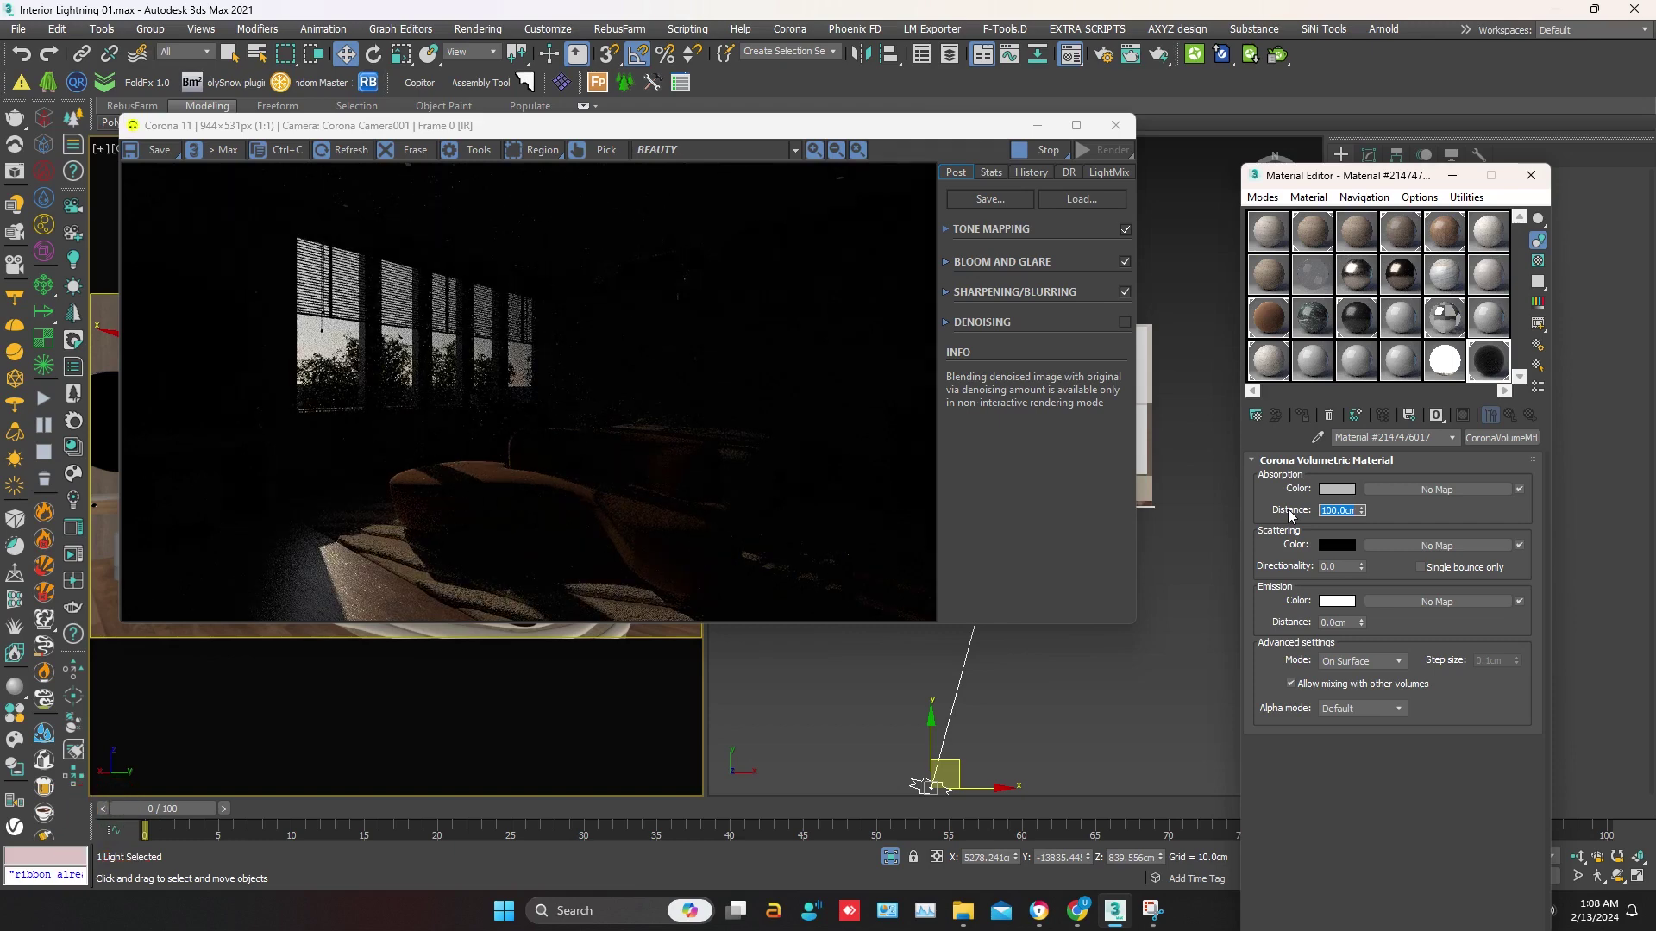
pyautogui.write('150')
pyautogui.press('Return')
# - Open a smaller enlarged preview of the volume material beside the Material Editor
pyautogui.doubleClick(1497, 370)
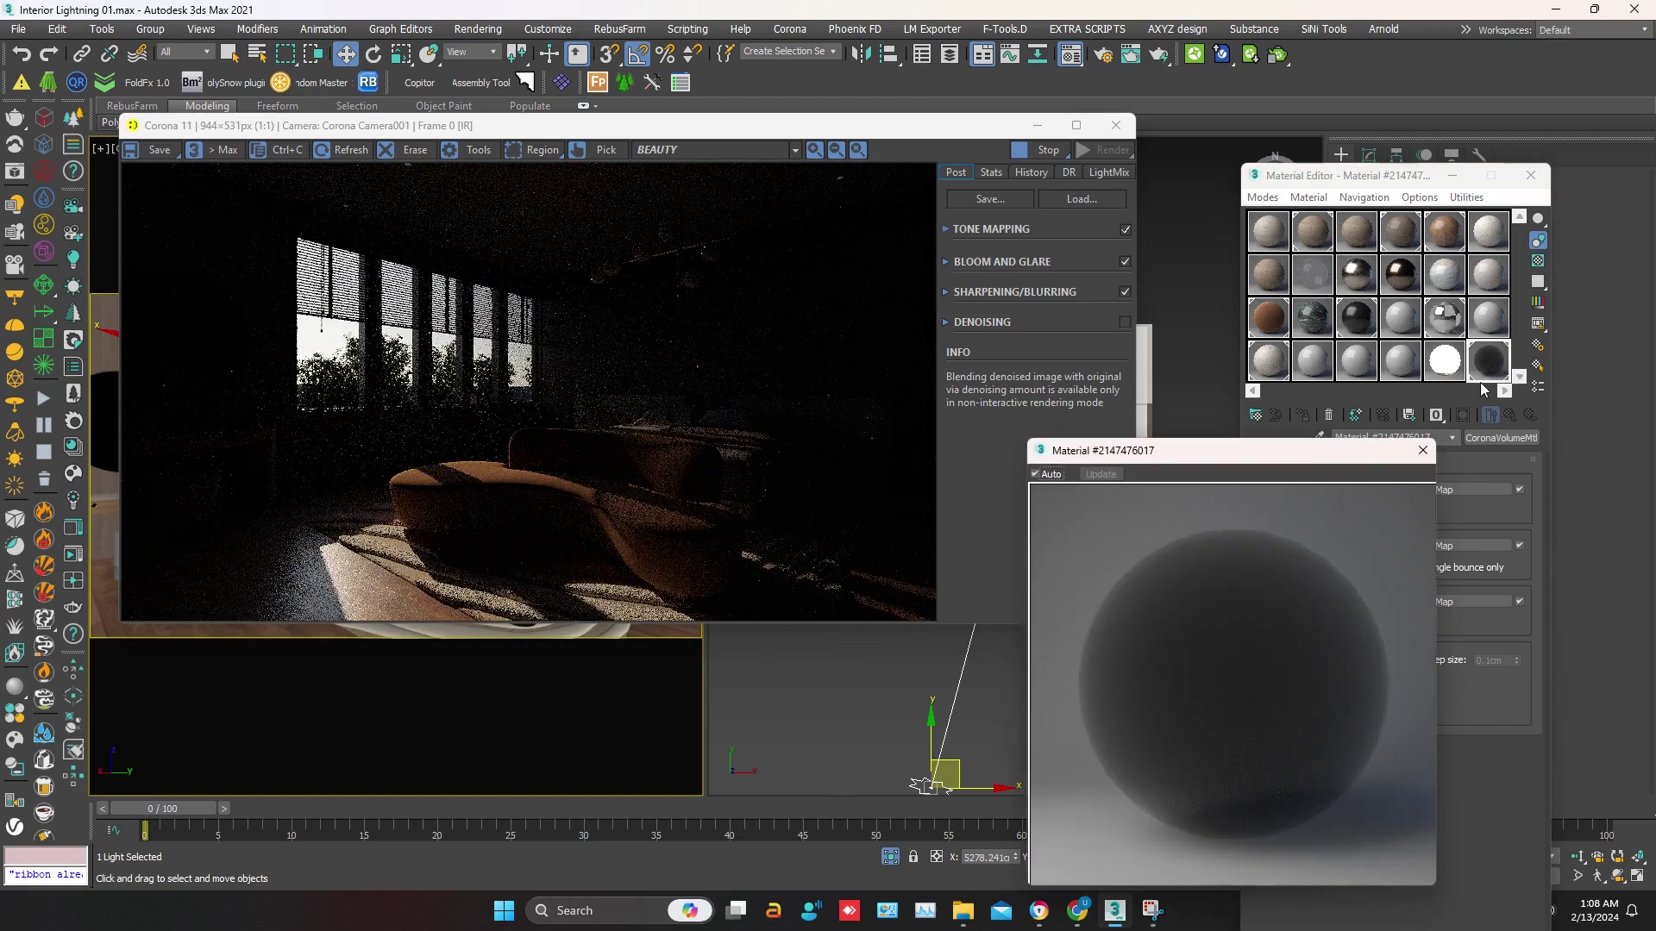
pyautogui.moveTo(1304, 454)
pyautogui.mouseDown()
pyautogui.moveTo(1042, 321)
pyautogui.moveTo(1042, 185)
pyautogui.mouseUp()
pyautogui.moveTo(1171, 621); pyautogui.dragTo(1097, 518)
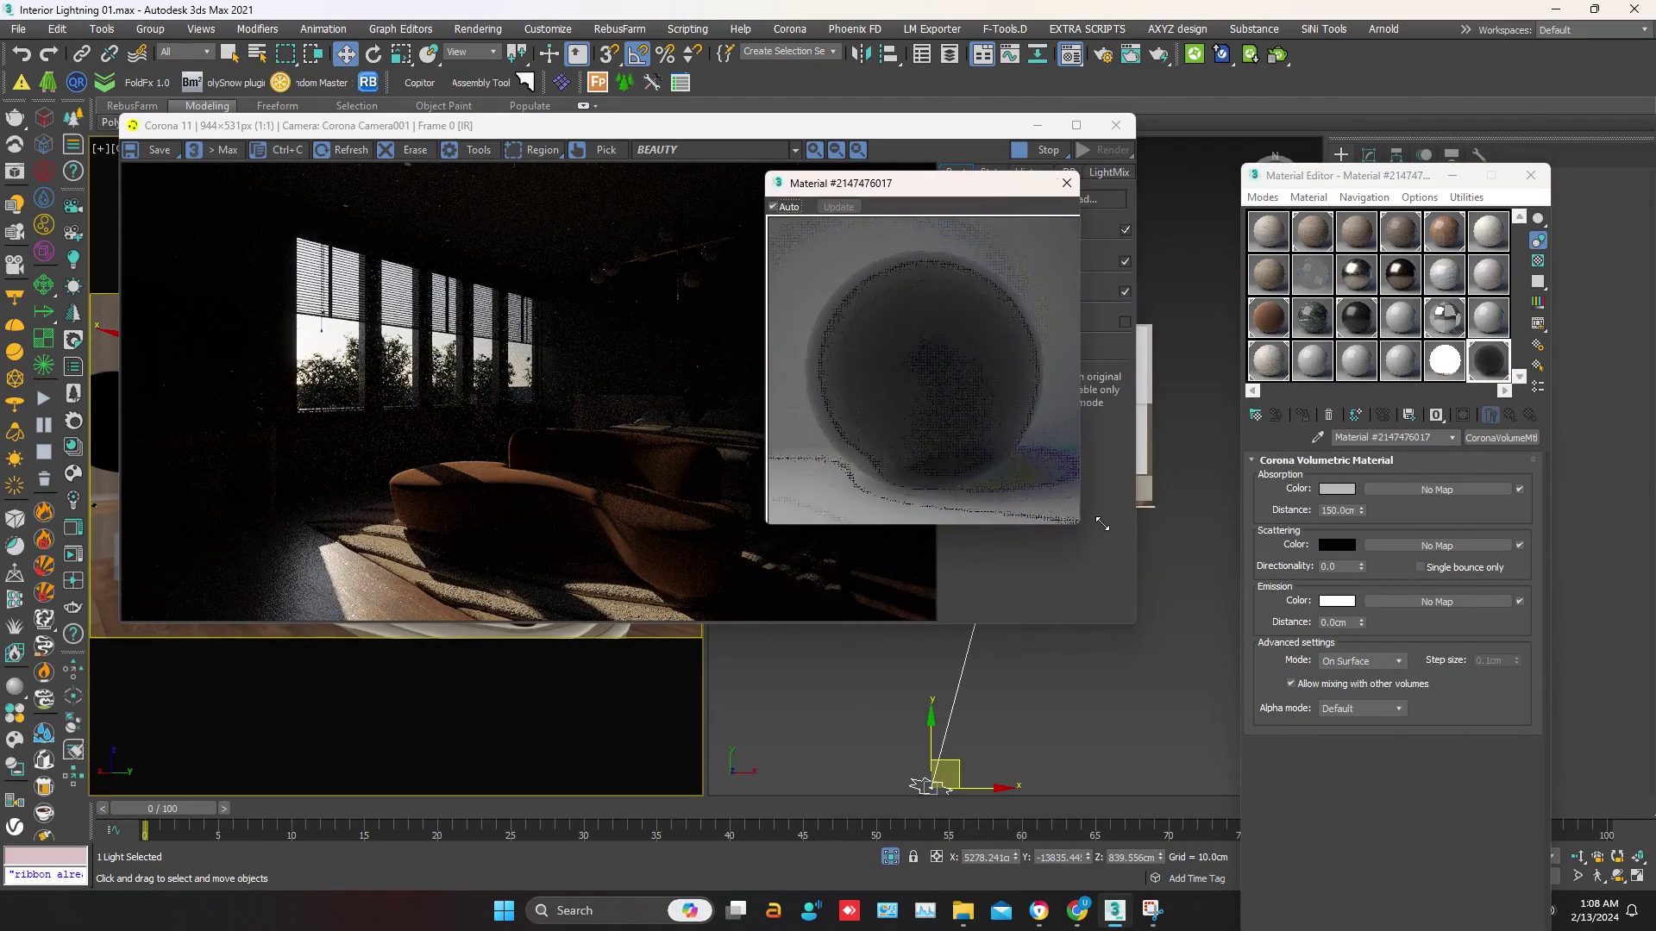
pyautogui.moveTo(934, 191); pyautogui.dragTo(1106, 66)
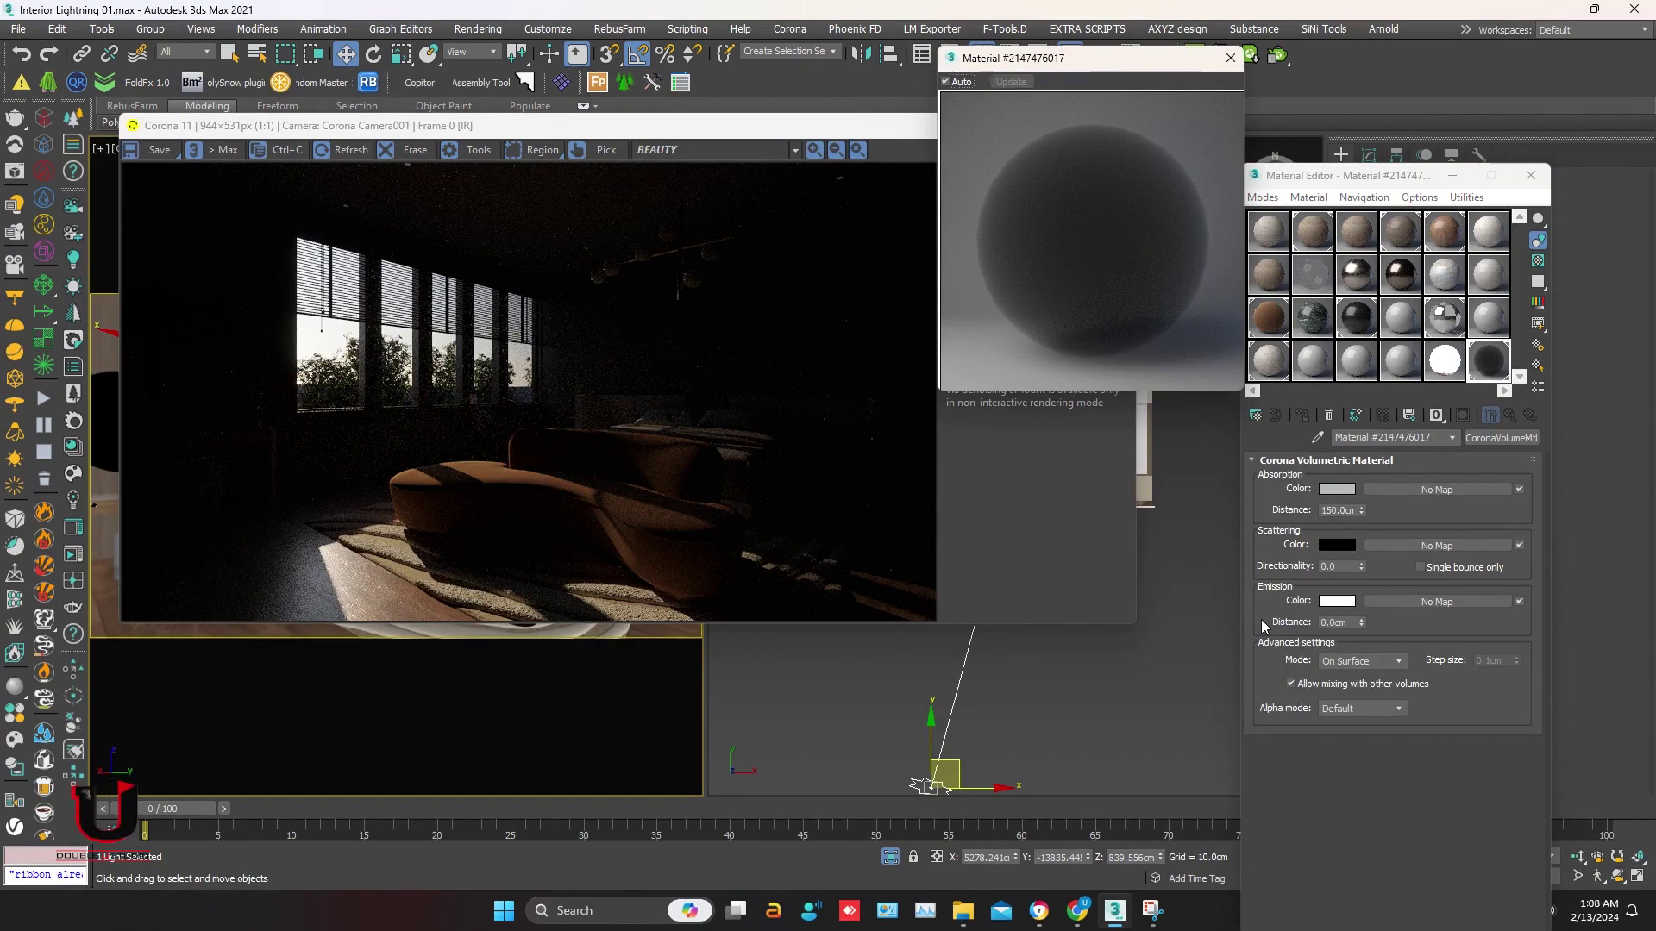
# - Change the Scattering Color from yellow through cyan to bright green
pyautogui.click(1337, 545)
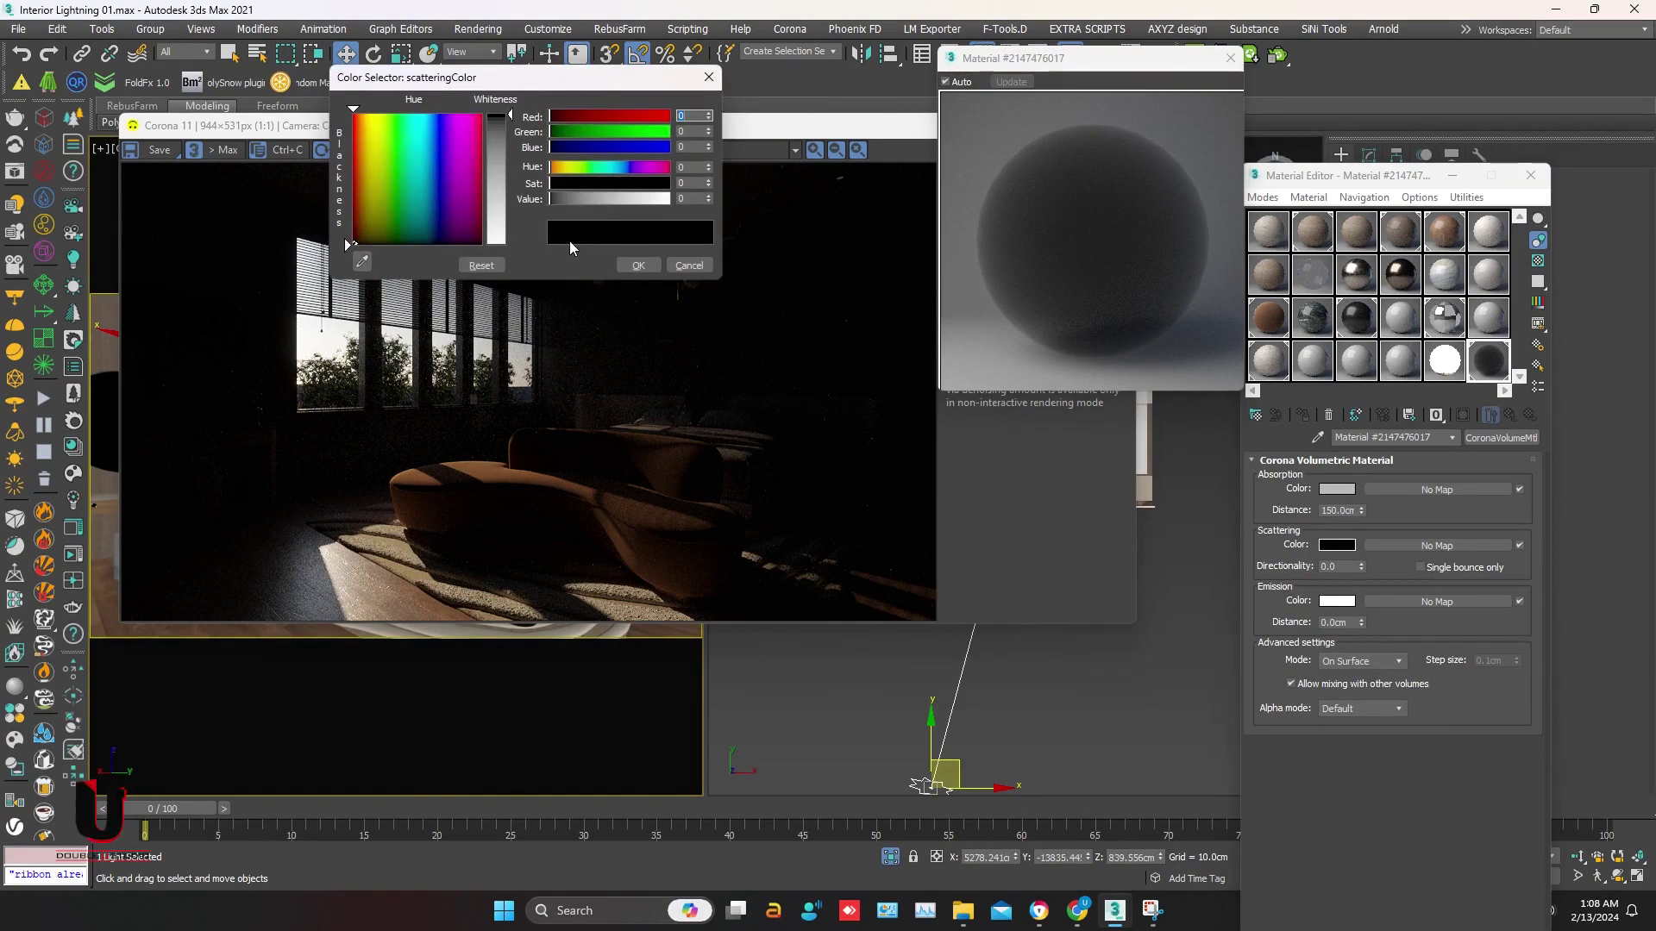
pyautogui.click(569, 176)
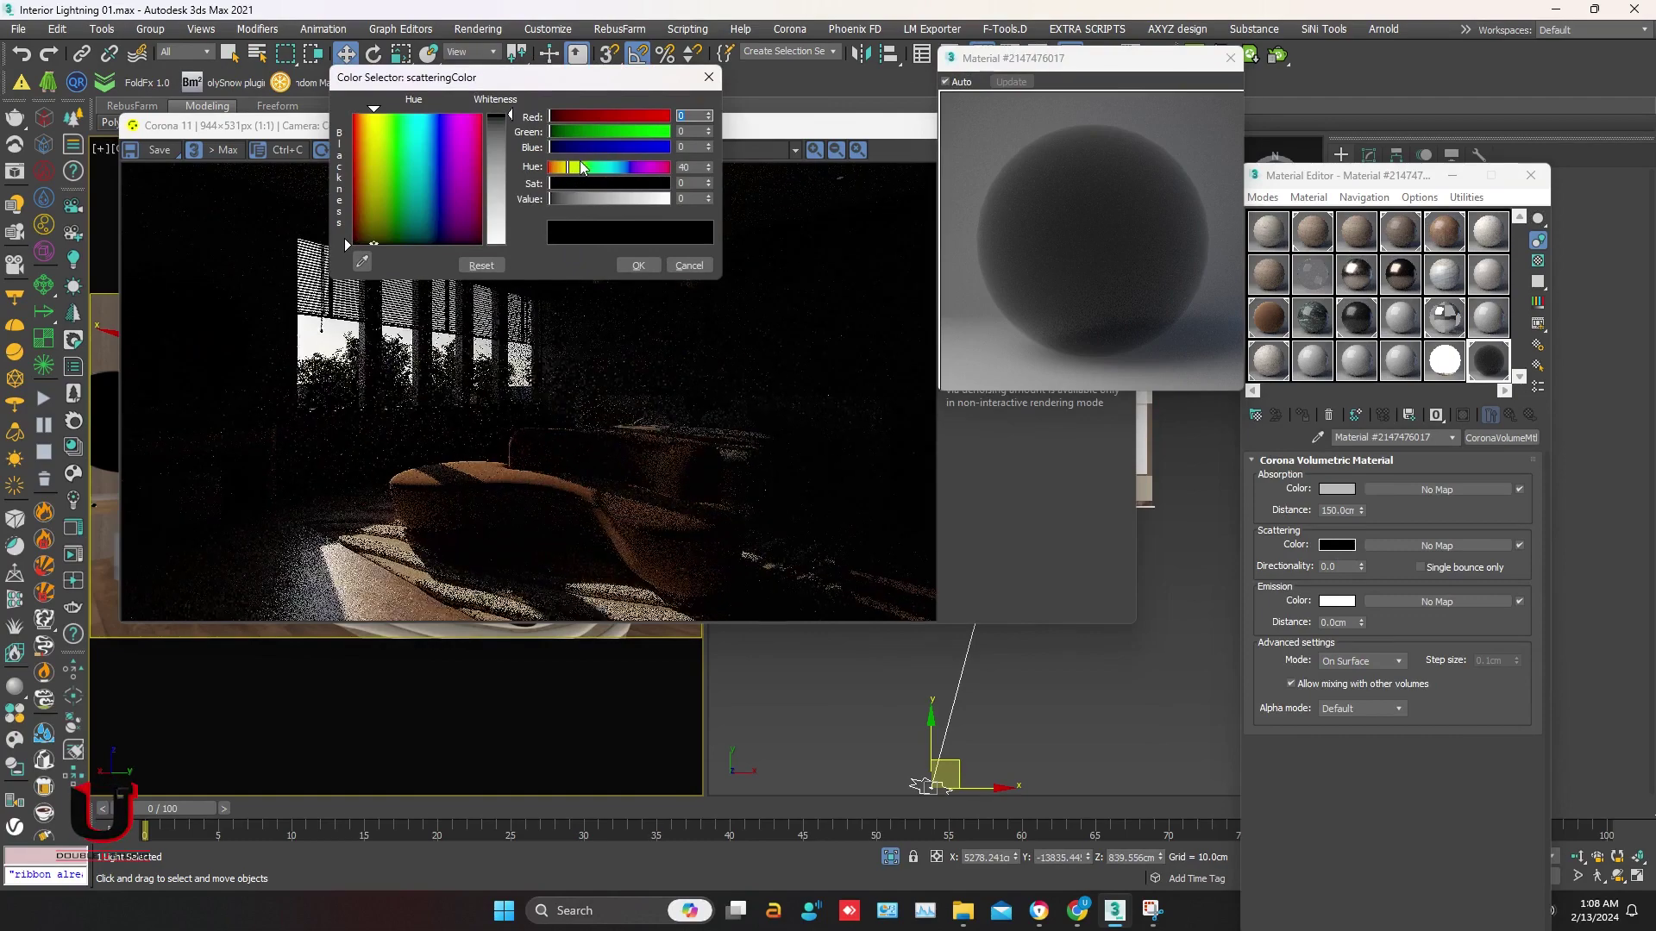
pyautogui.click(371, 112)
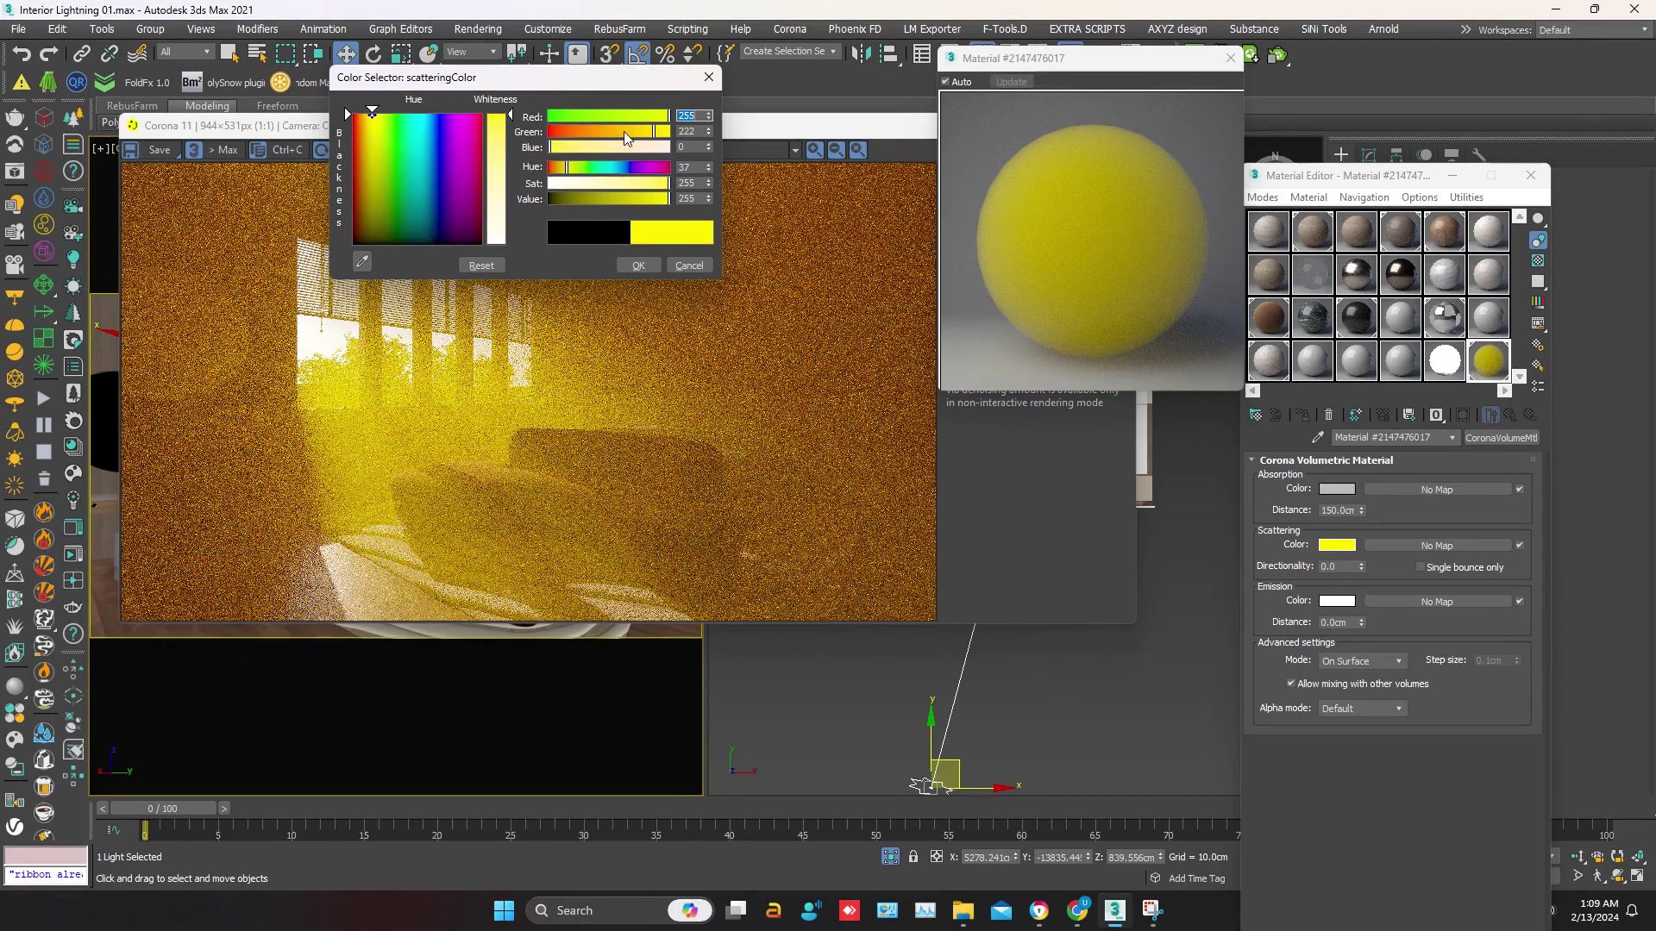
pyautogui.click(624, 131)
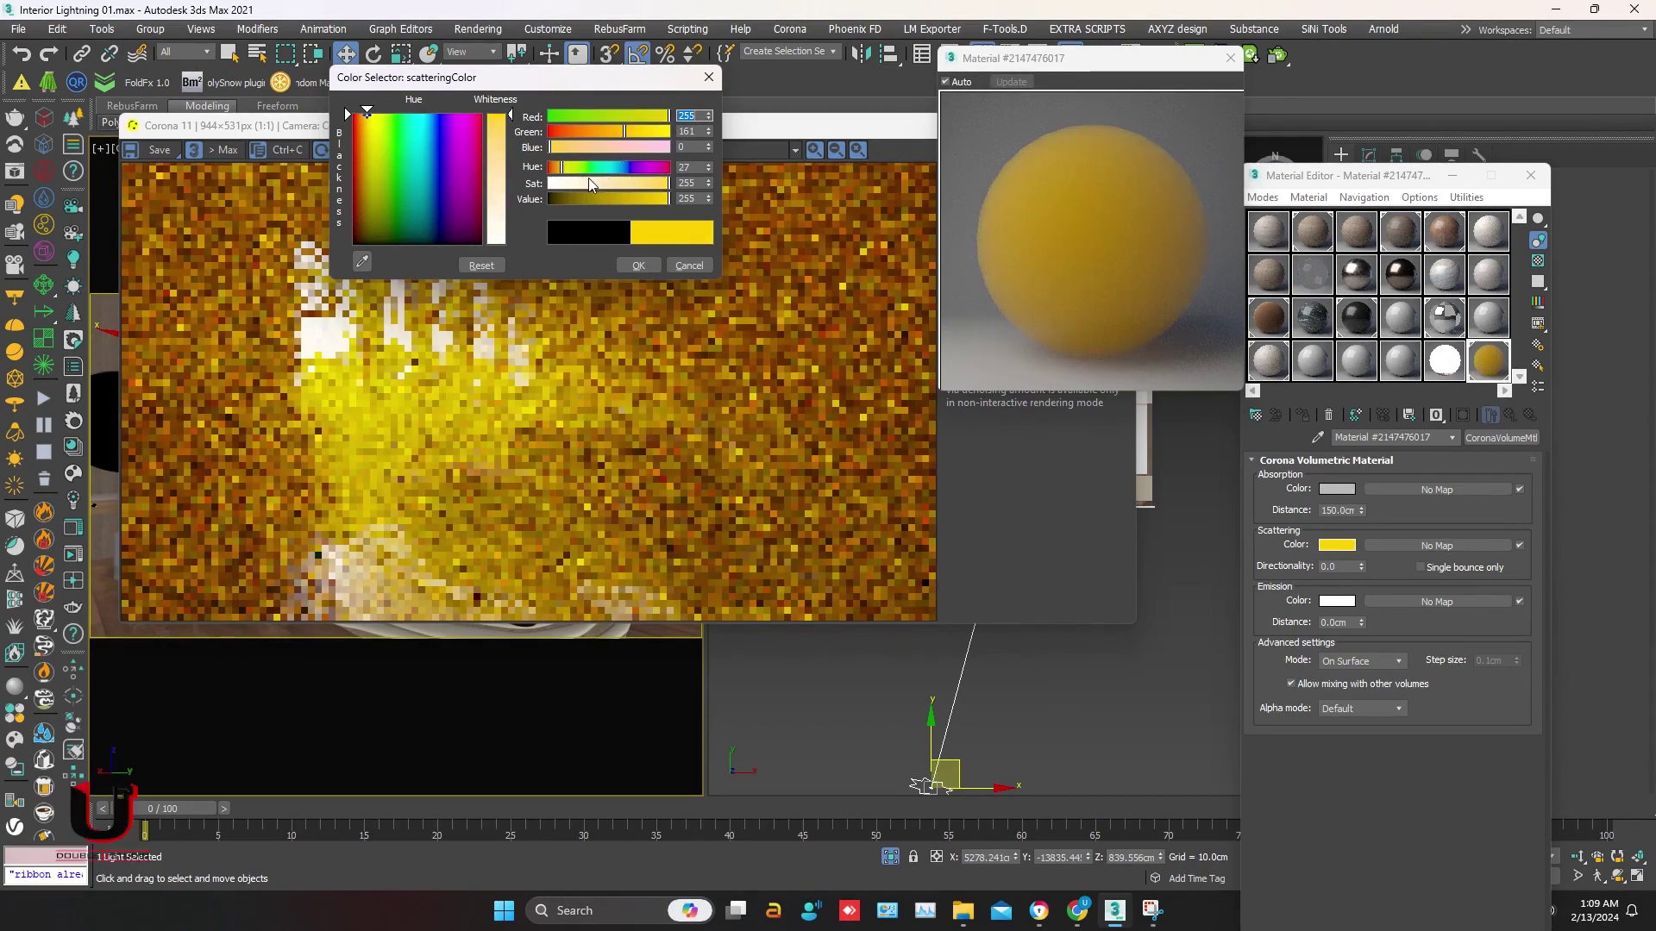
pyautogui.click(604, 172)
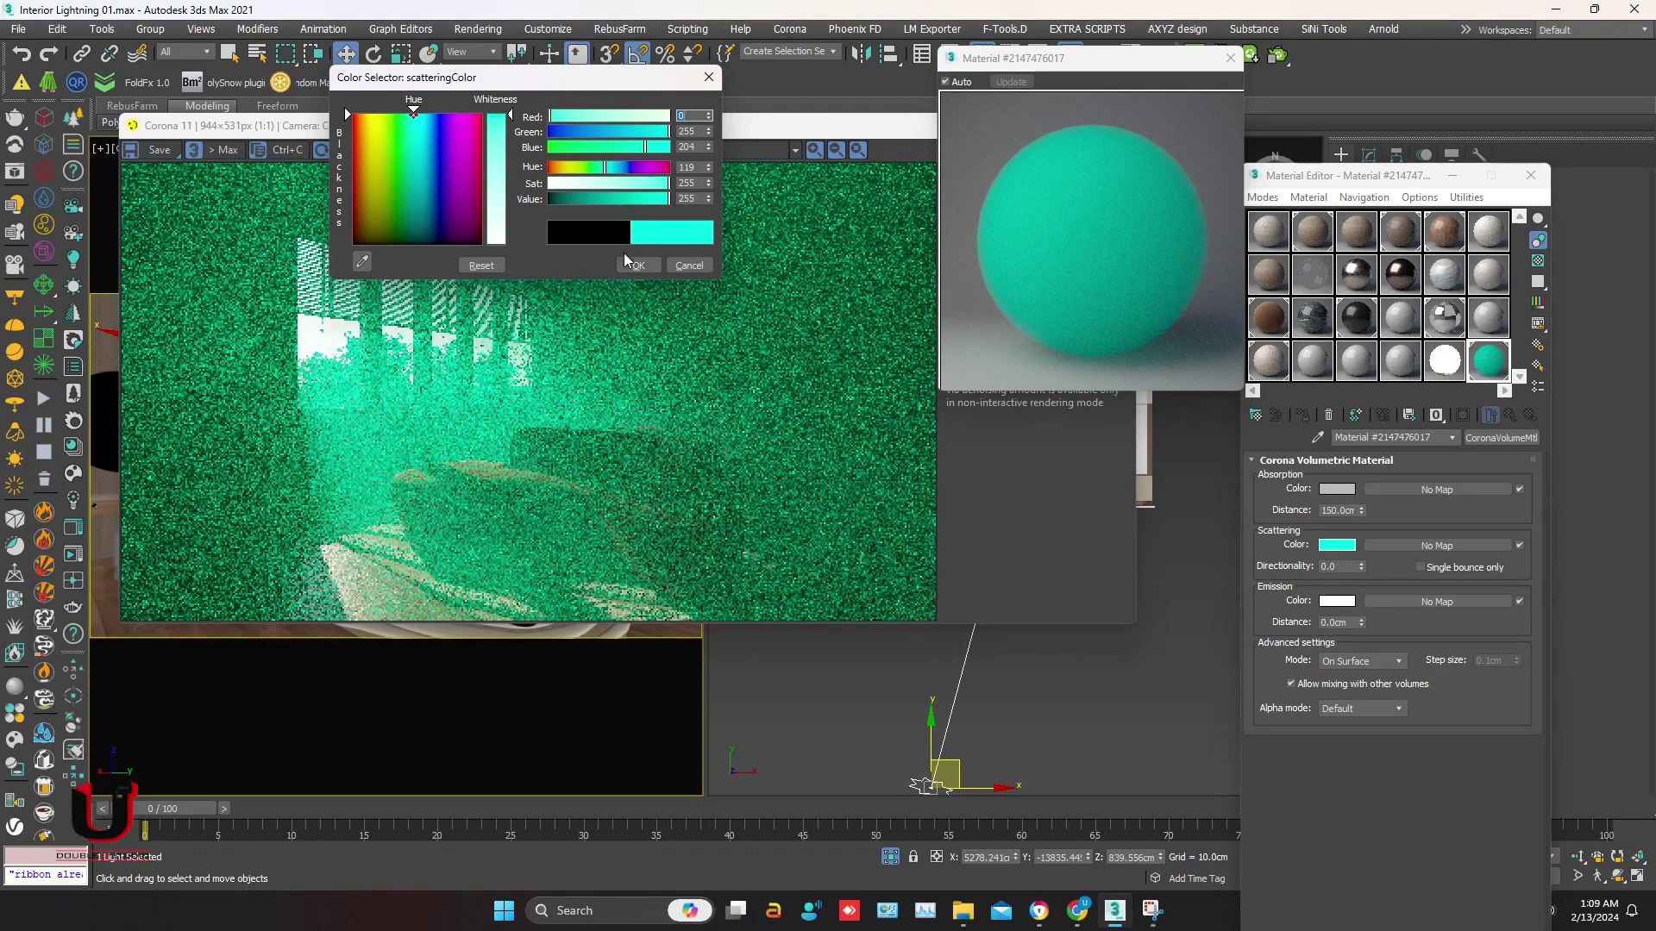
pyautogui.moveTo(587, 166); pyautogui.dragTo(580, 177)
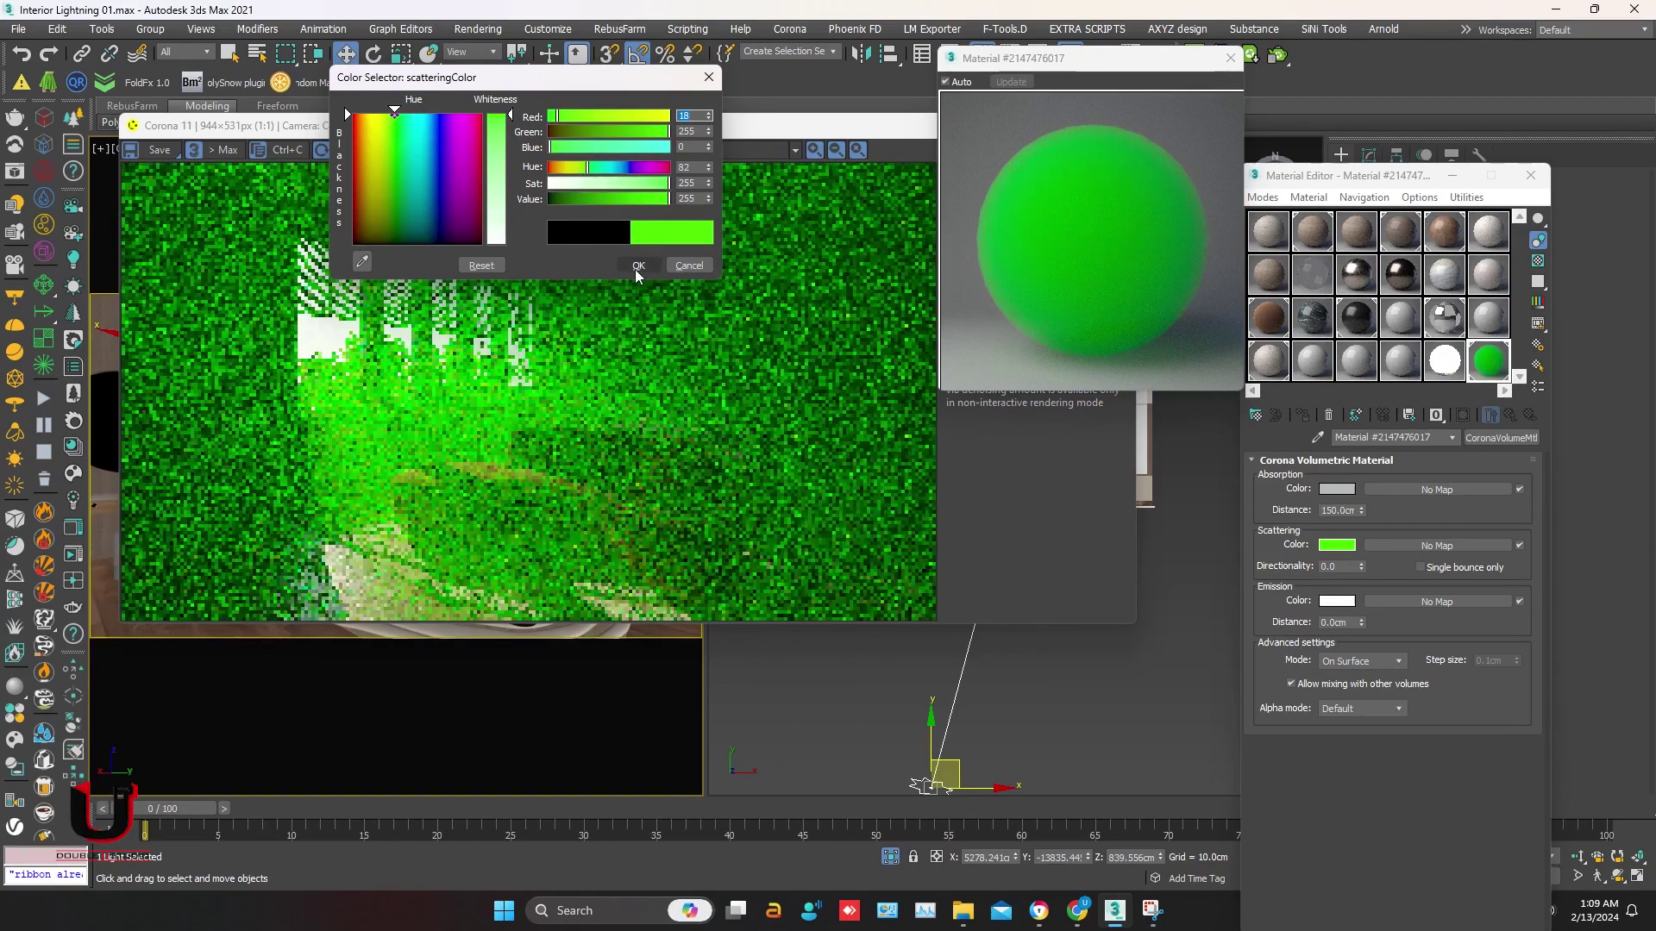
pyautogui.click(639, 267)
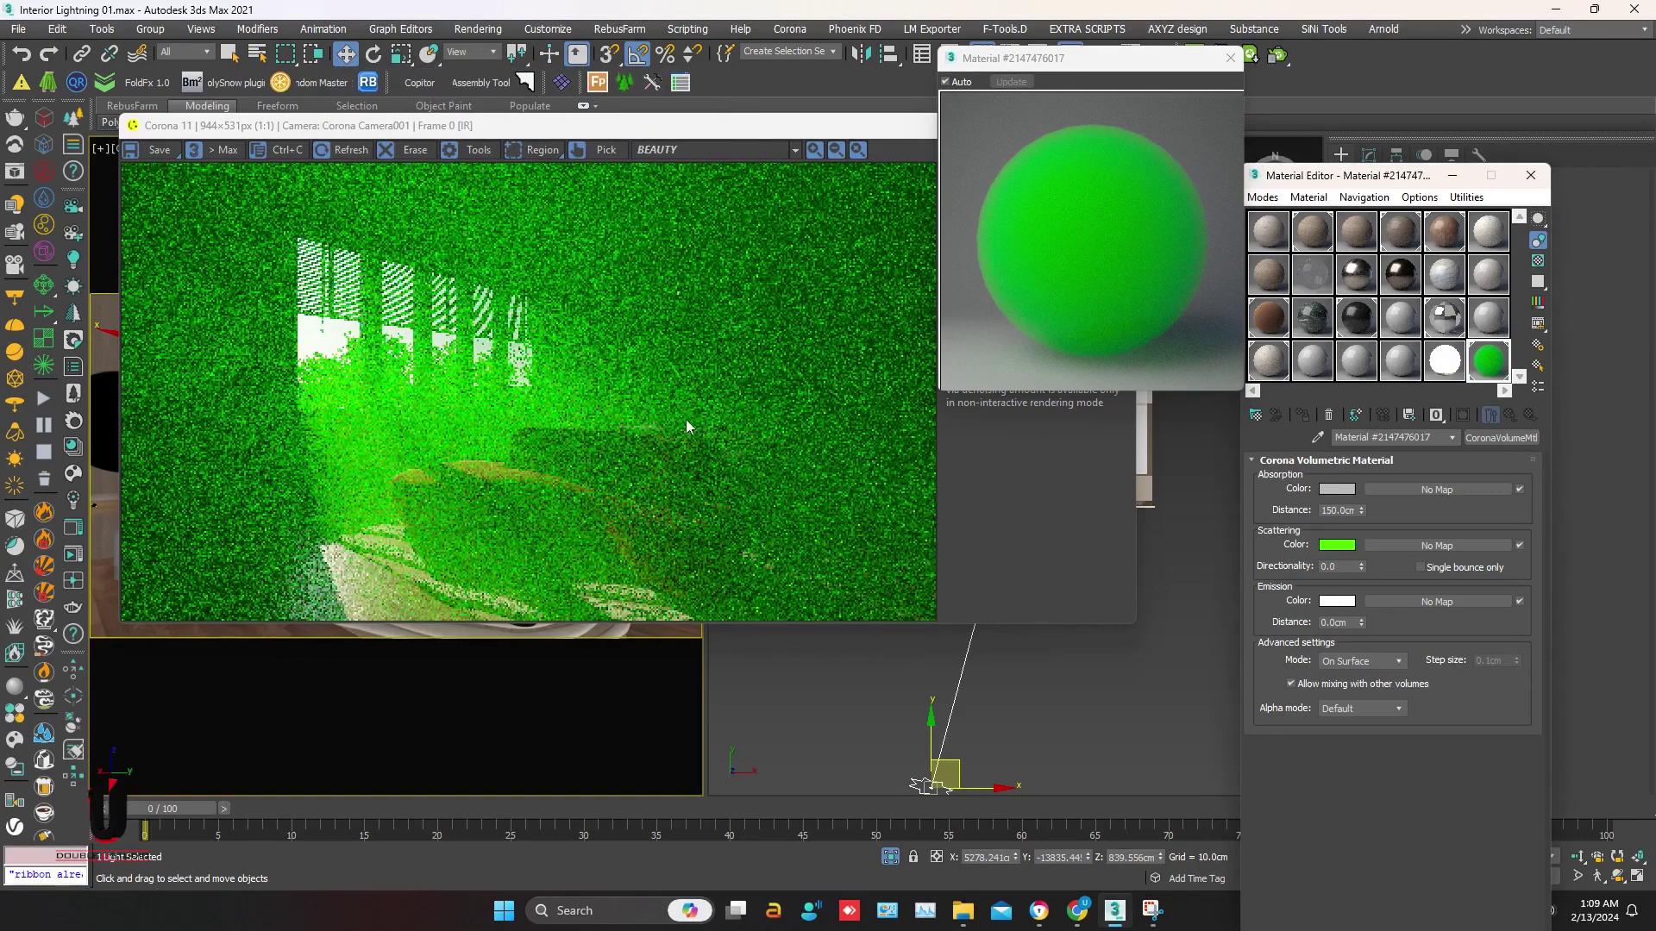
# - Enable Single bounce only scattering on the green fog material
pyautogui.click(1419, 567)
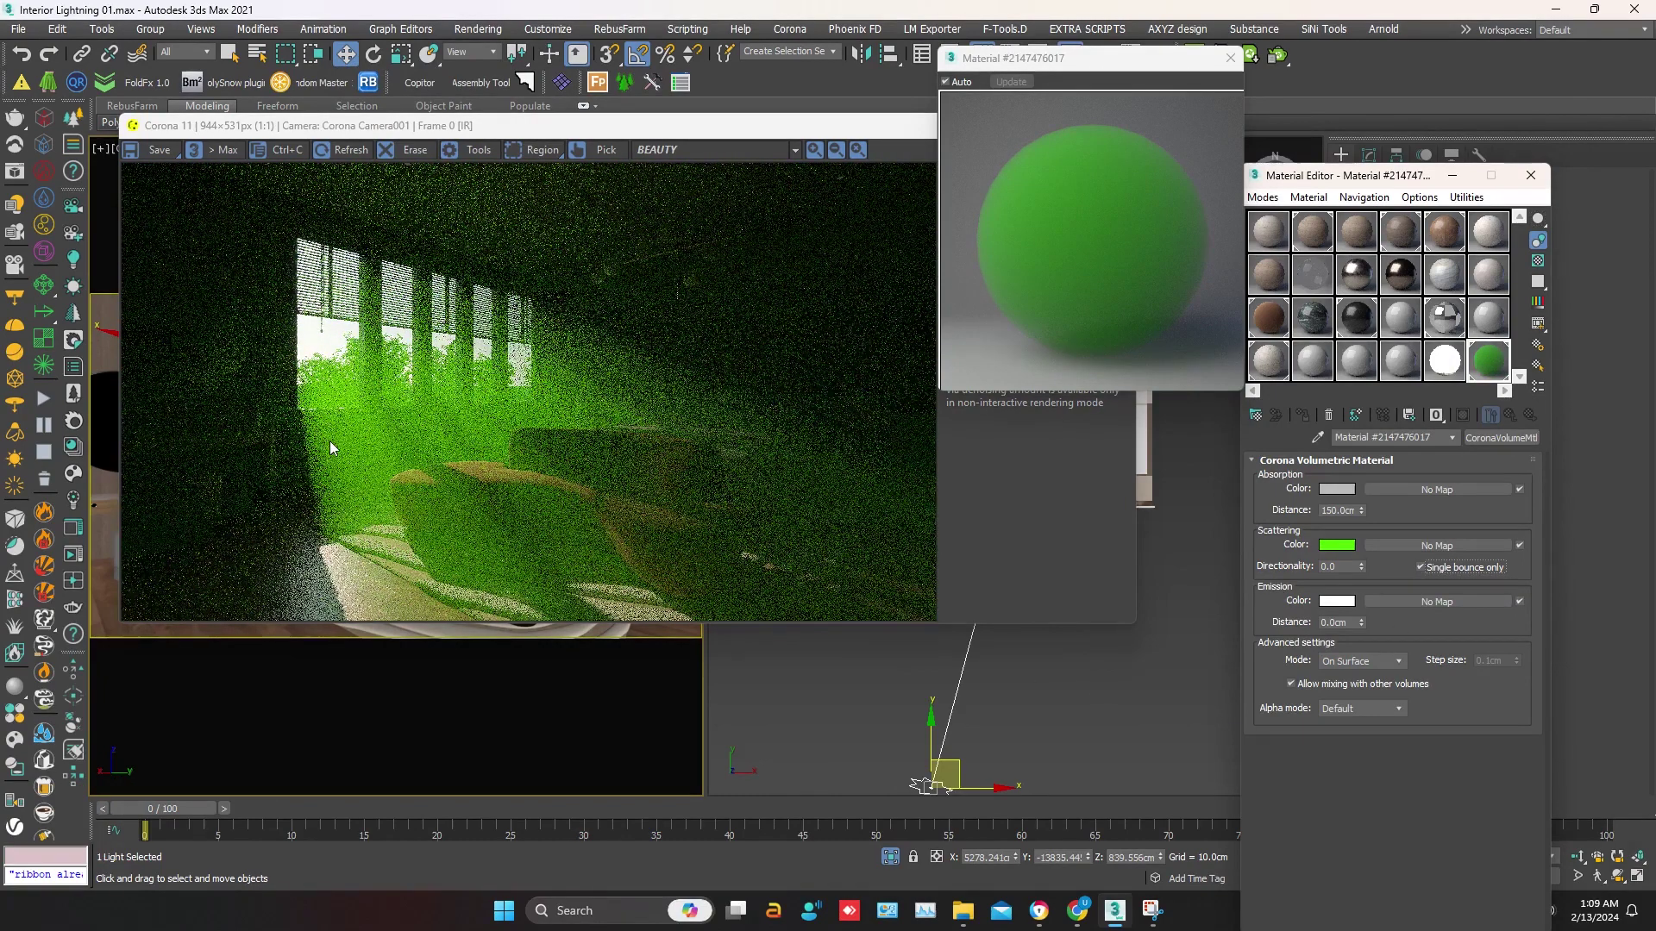
pyautogui.scroll(1, 330, 441)
pyautogui.scroll(-1, 329, 440)
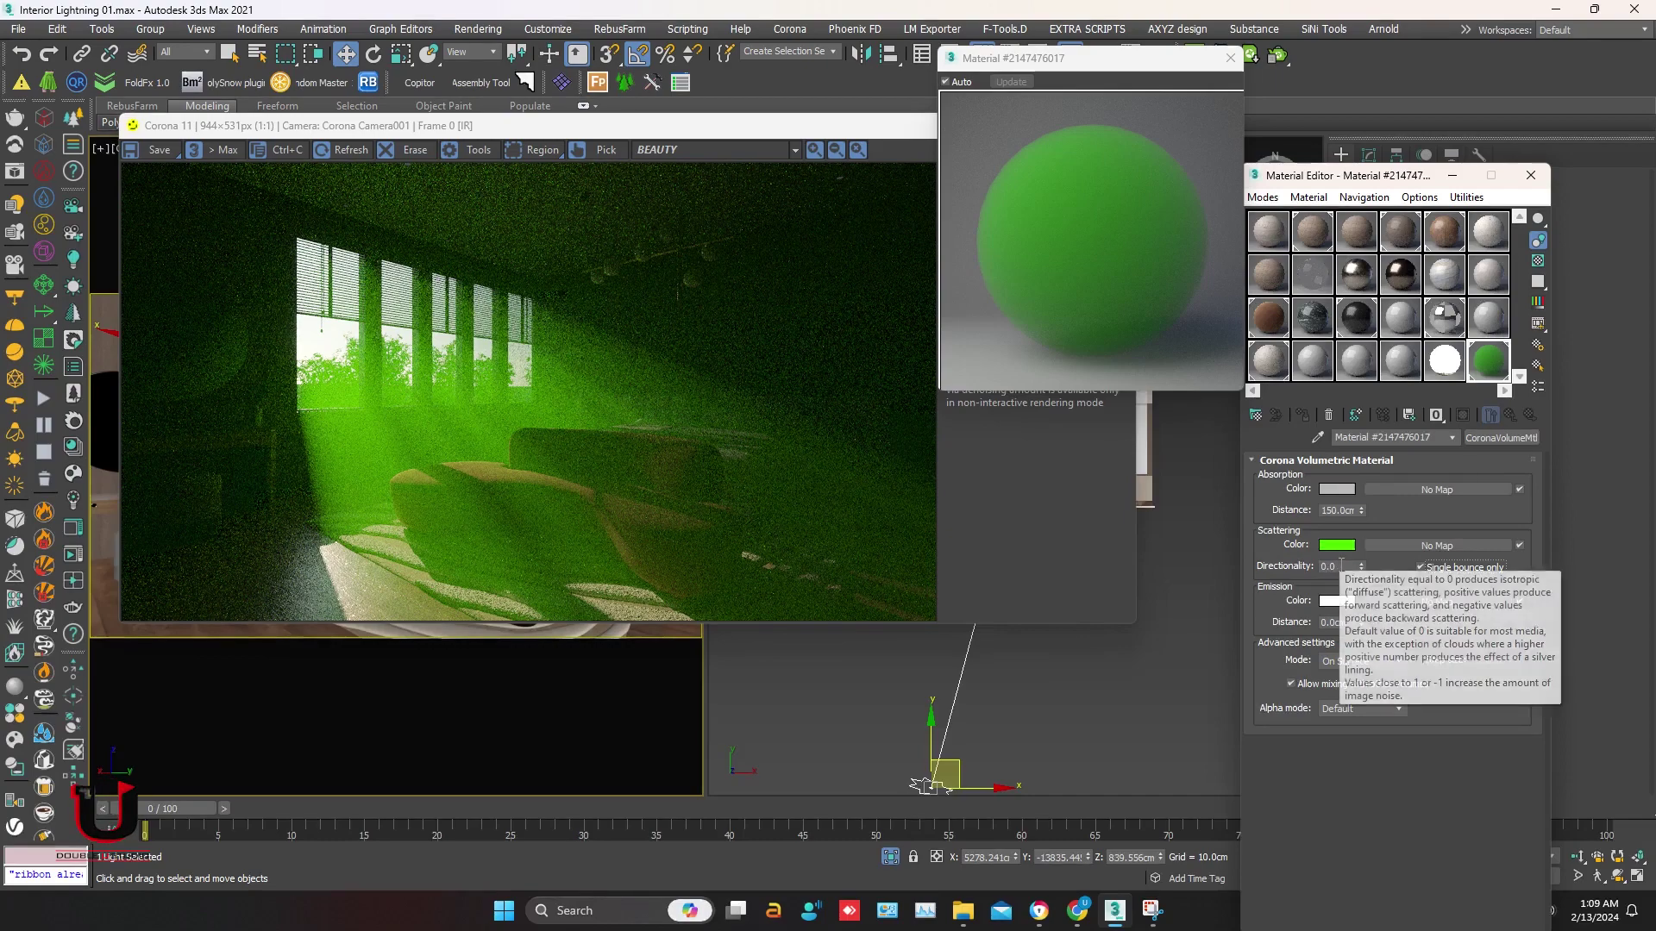
# - Set Scattering Directionality to 0.5, then 0.1, and reframe the render to the full room
pyautogui.click(1341, 566)
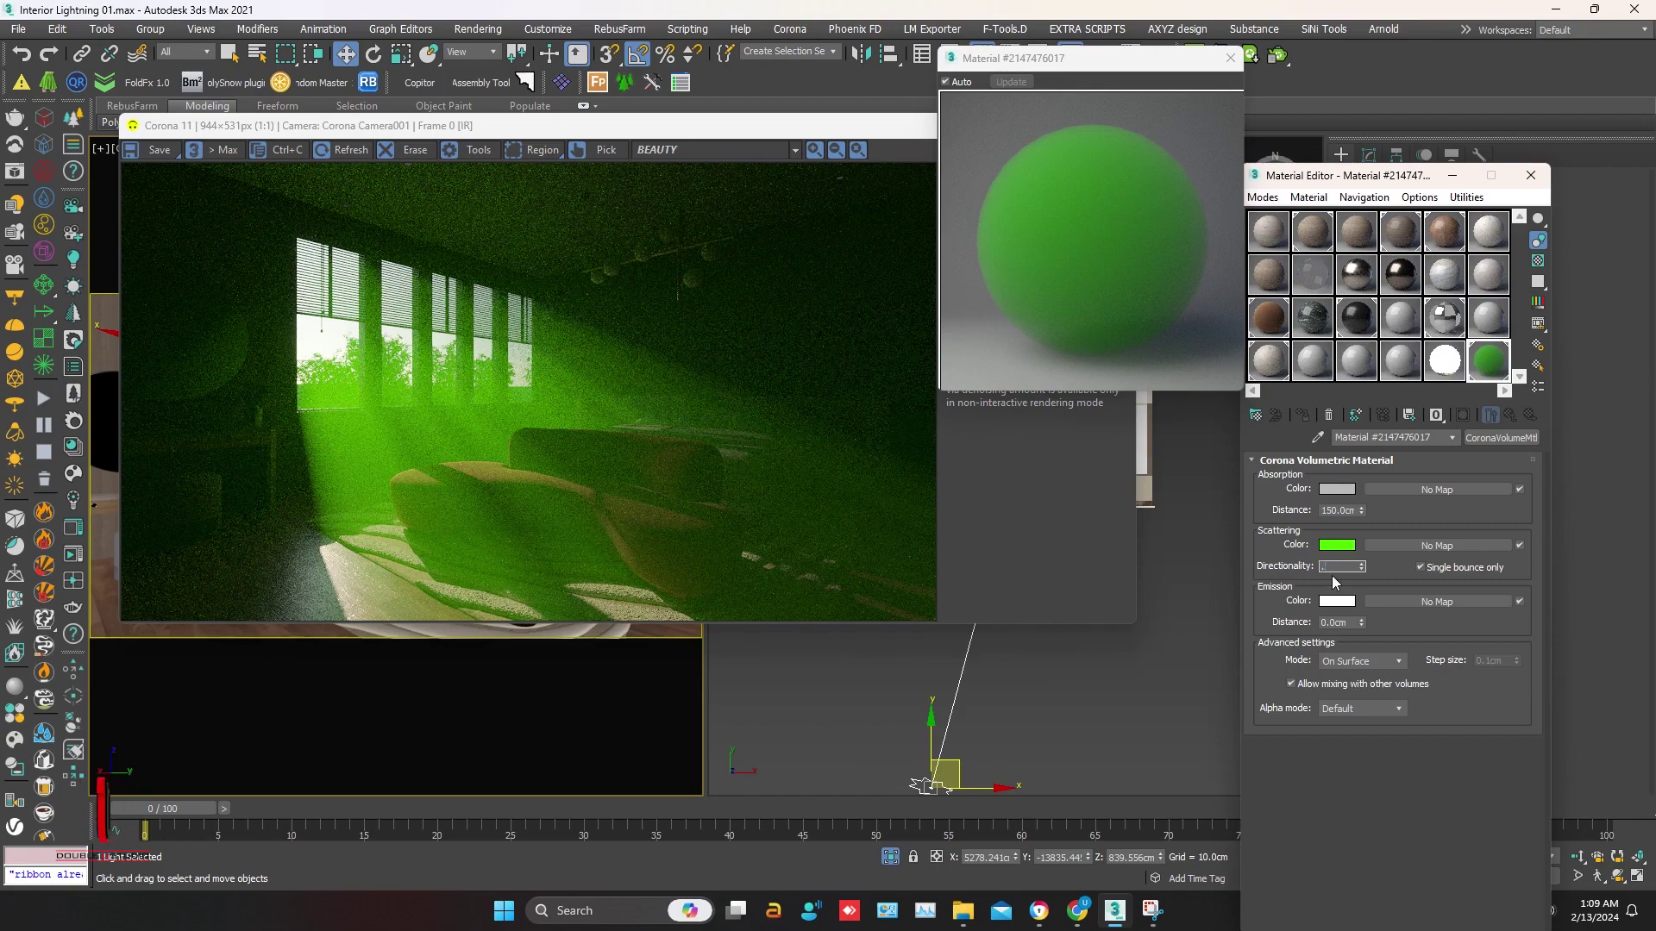
pyautogui.write('.5')
pyautogui.press('Return')
pyautogui.write('0.5')
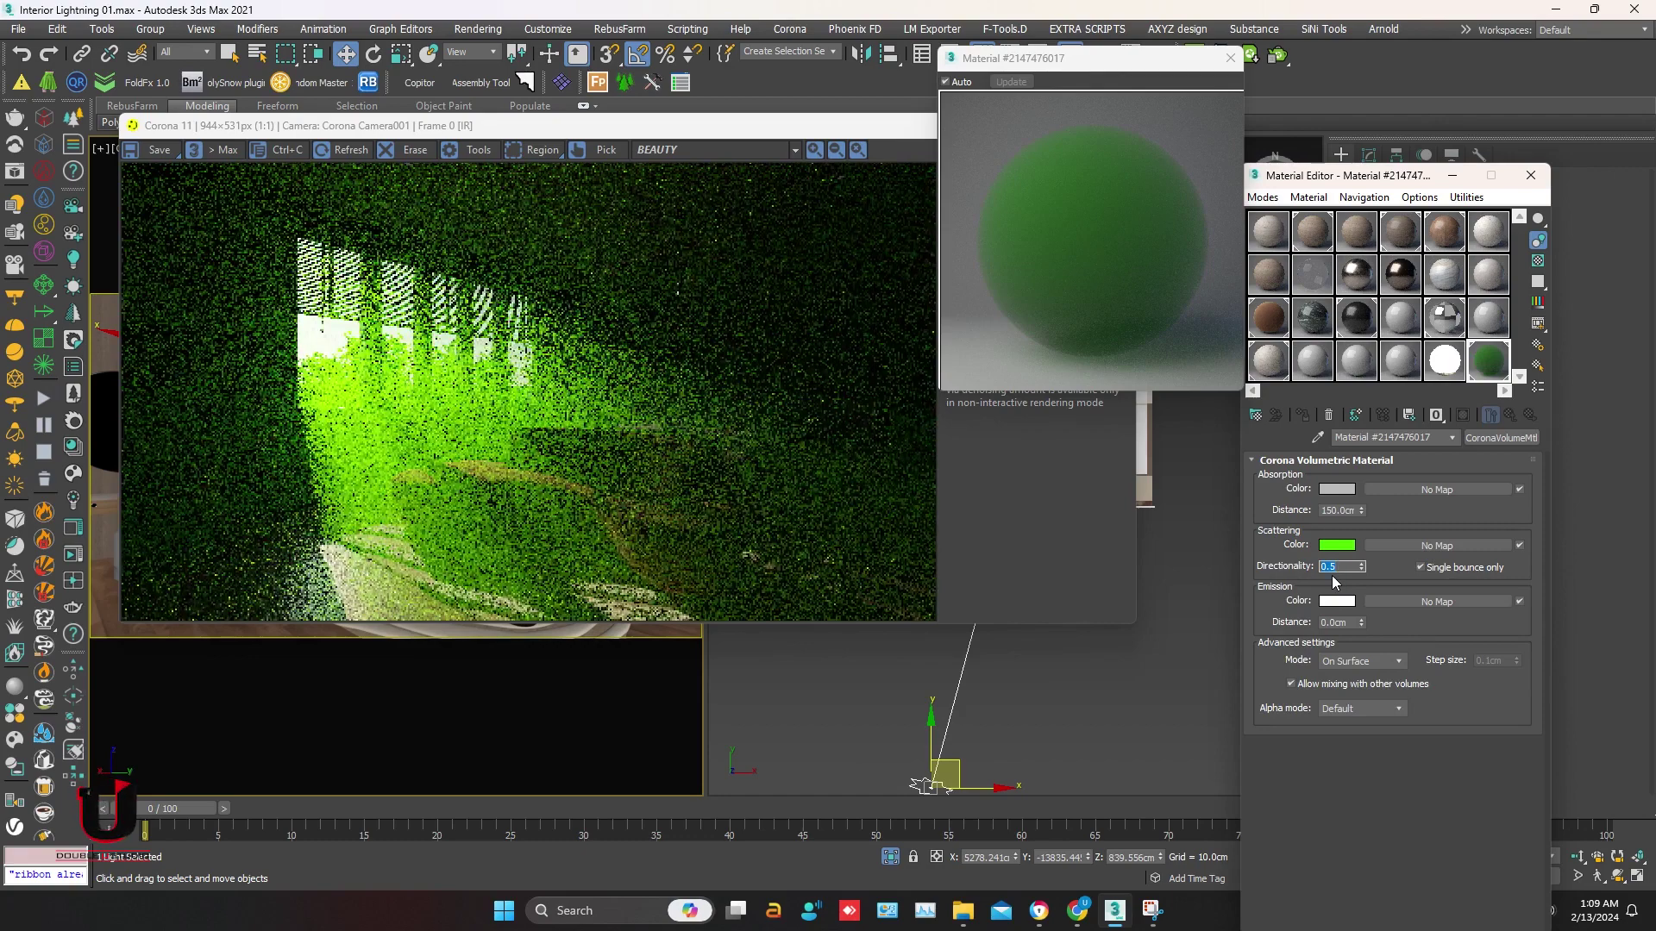
pyautogui.write('1')
pyautogui.press('Return')
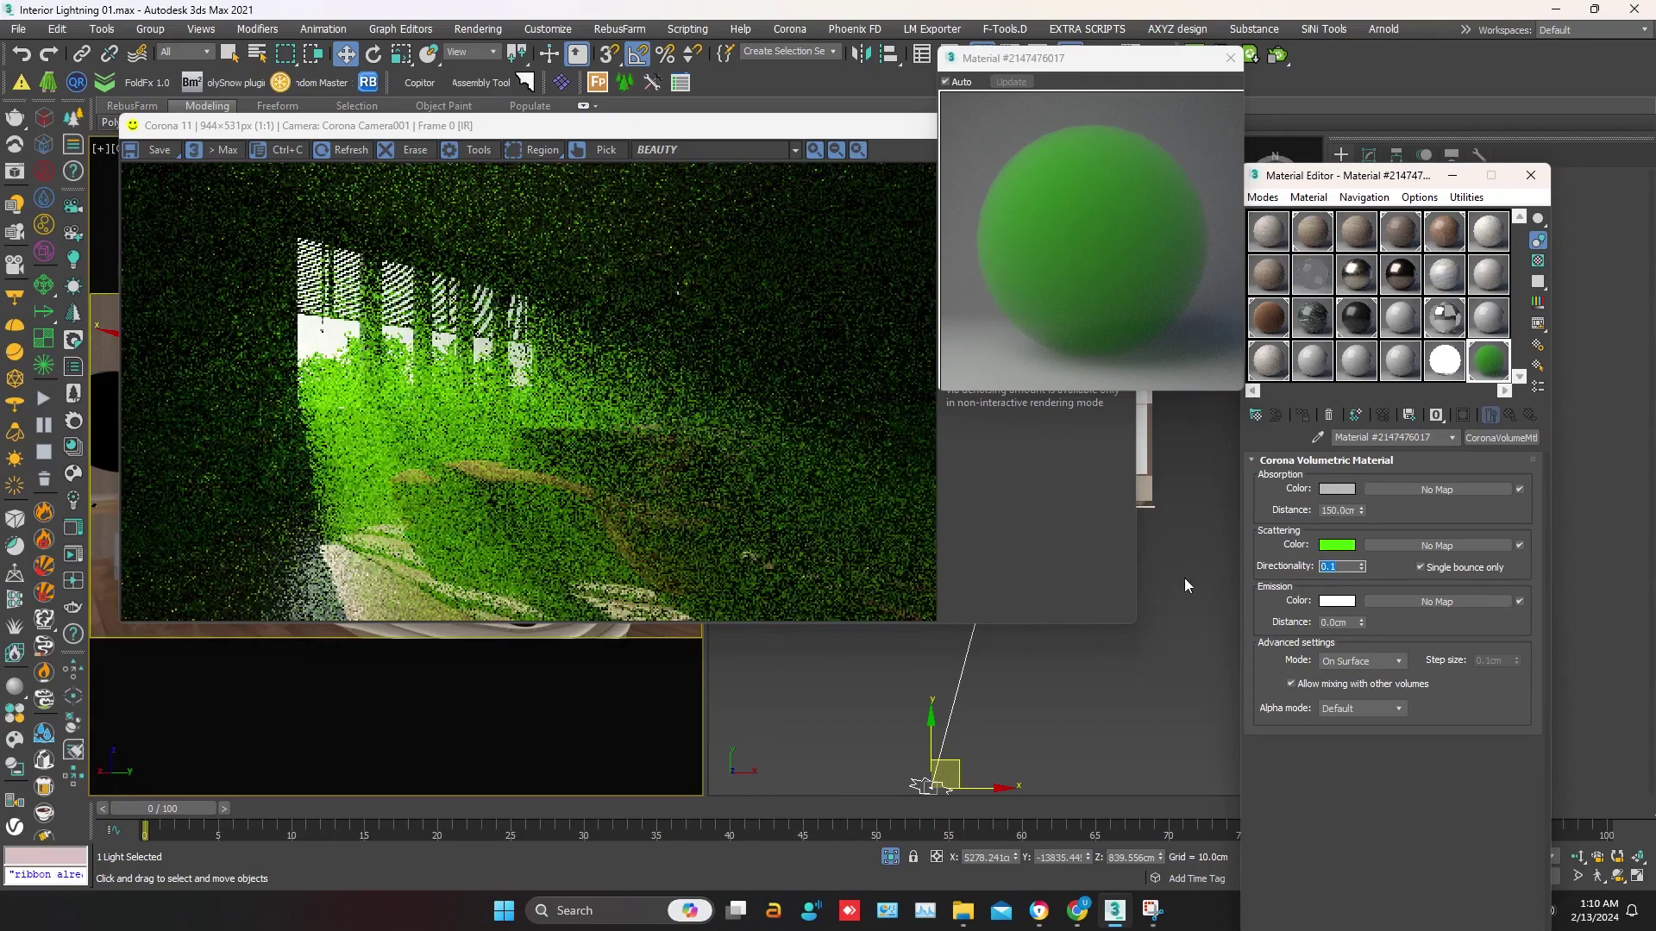
pyautogui.scroll(1, 522, 281)
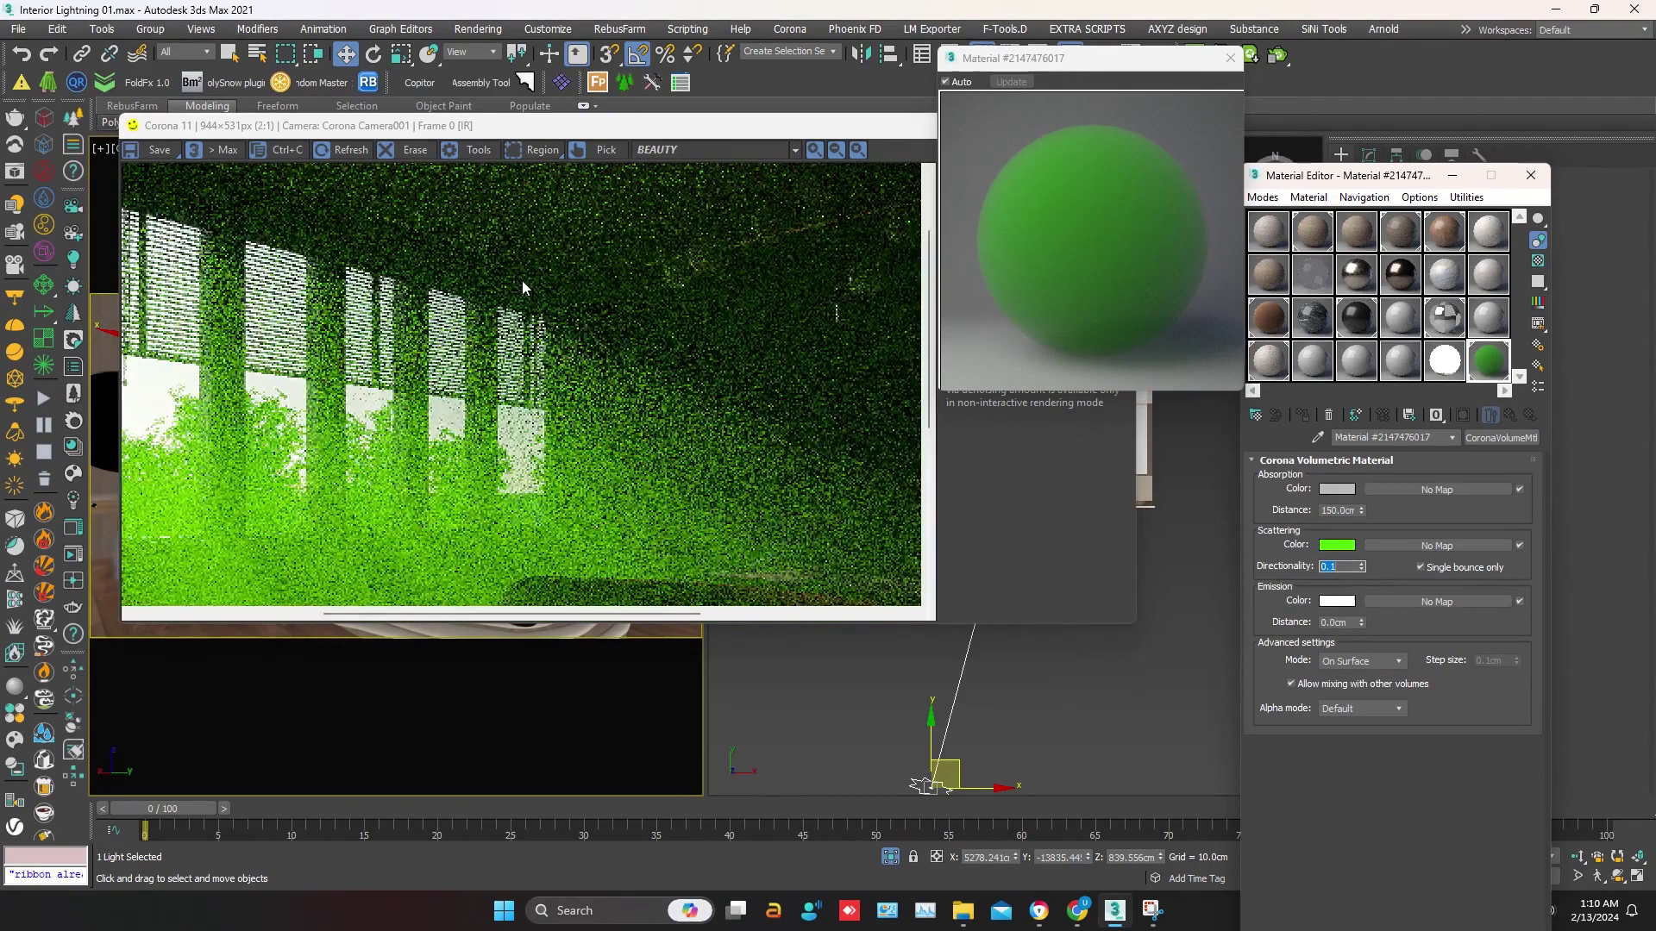
pyautogui.doubleClick(522, 277)
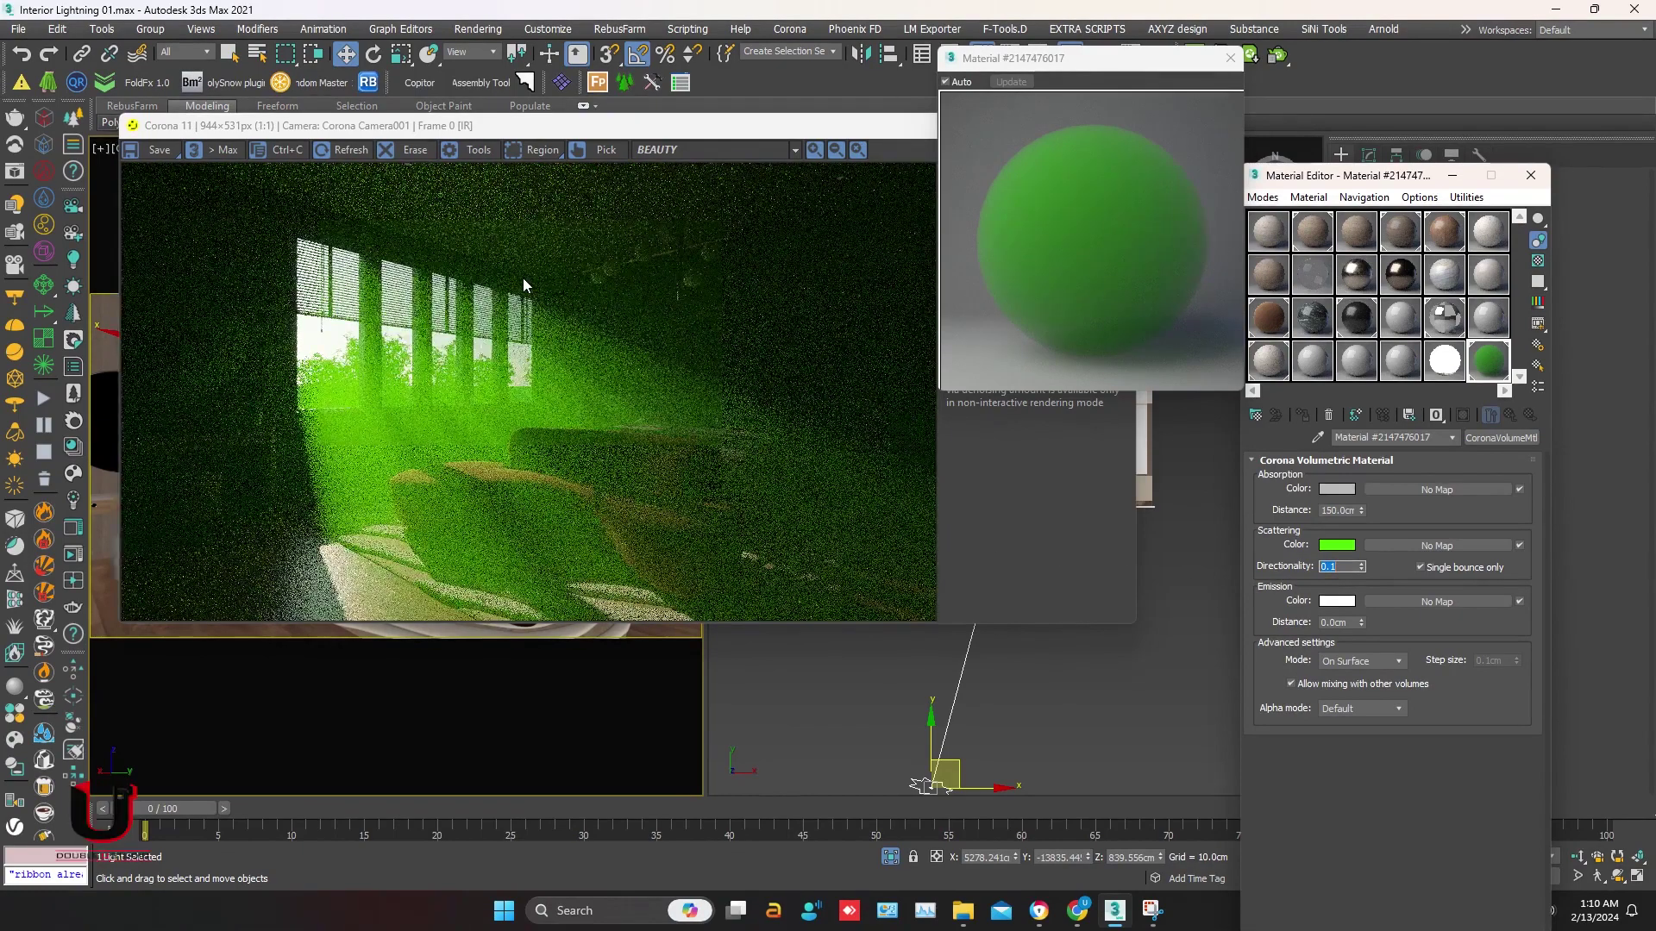
# - Set the fog absorption distance to 200 cm, then change it to 500 cm
pyautogui.click(1340, 511)
pyautogui.write('50')
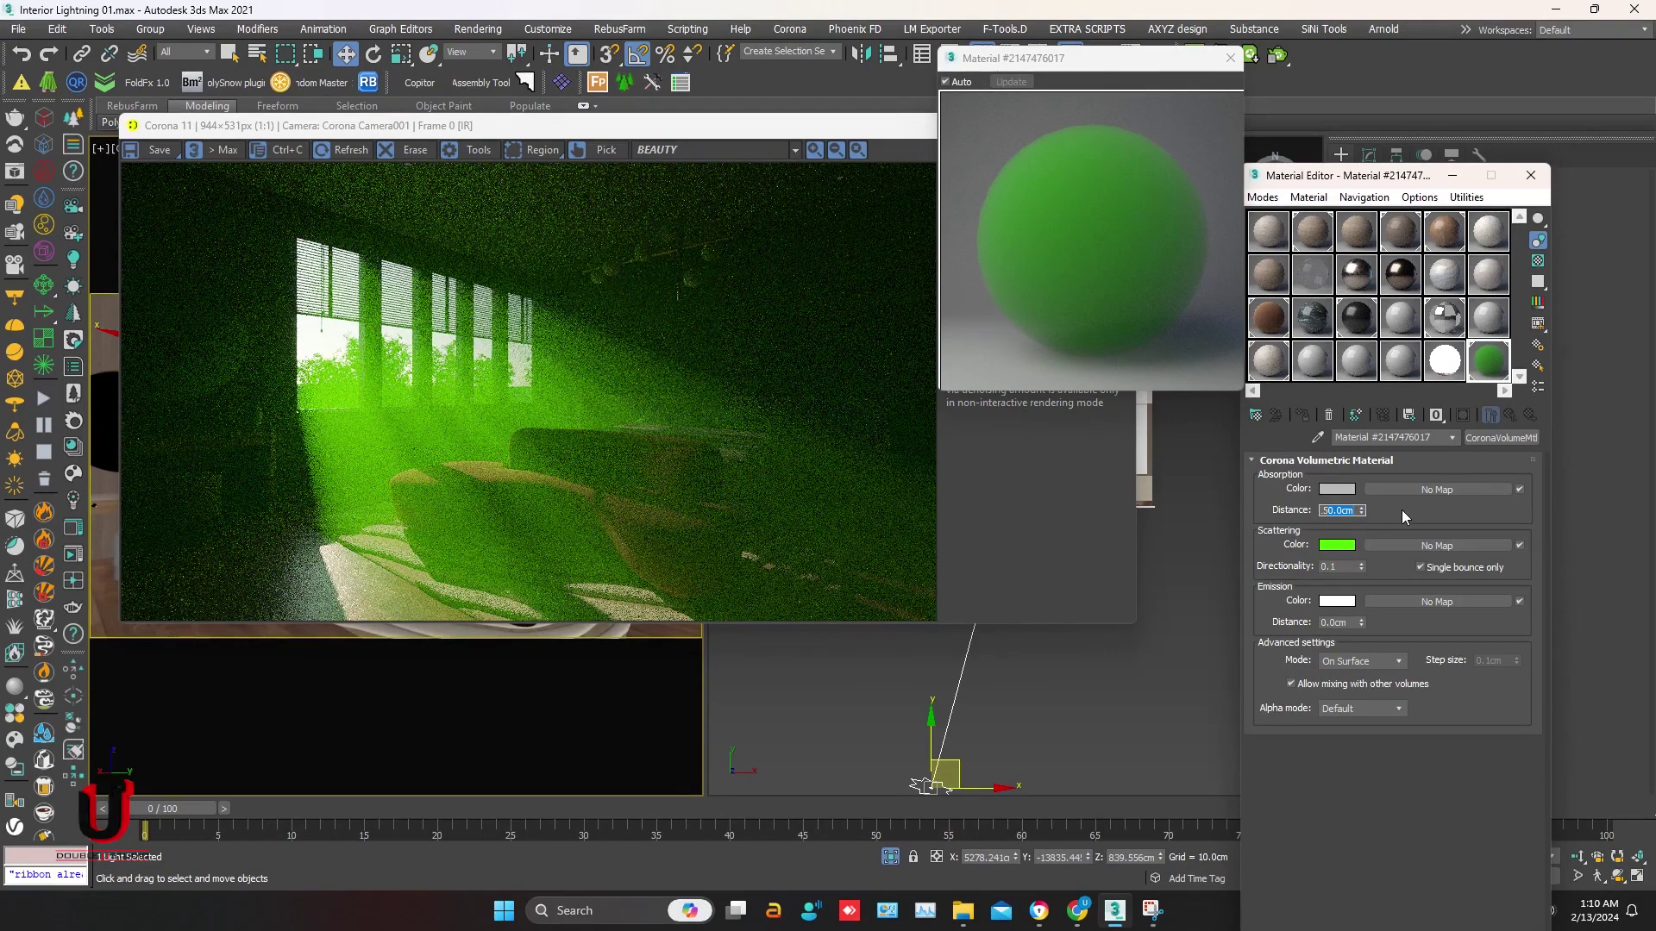
pyautogui.write('1')
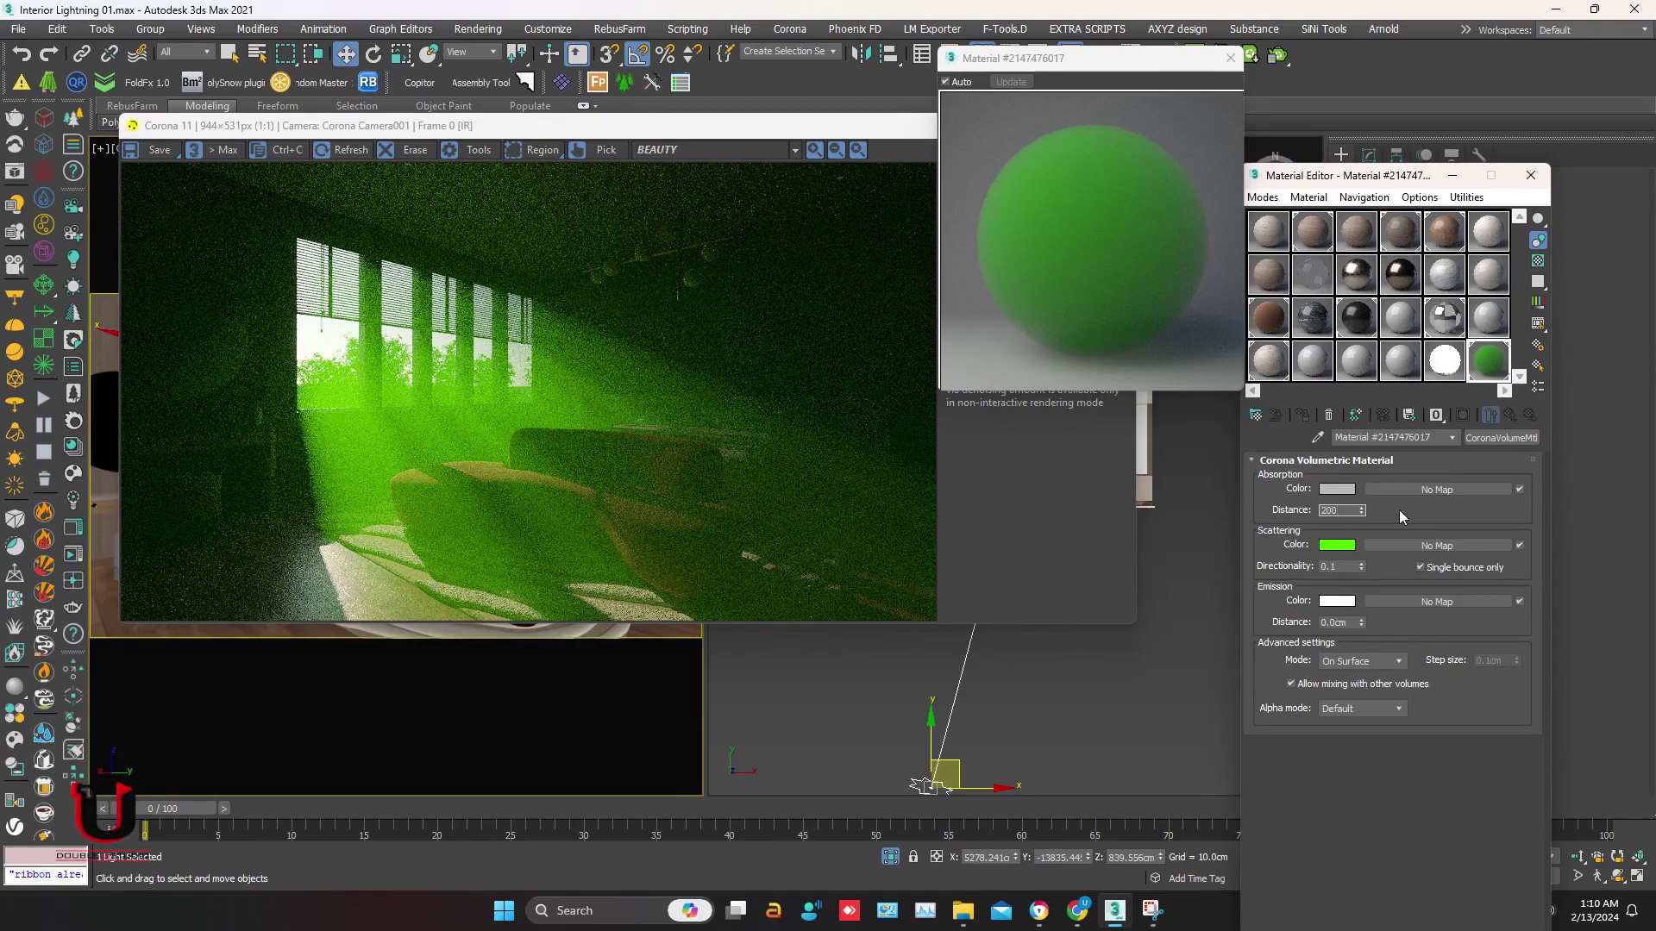
pyautogui.press('Return')
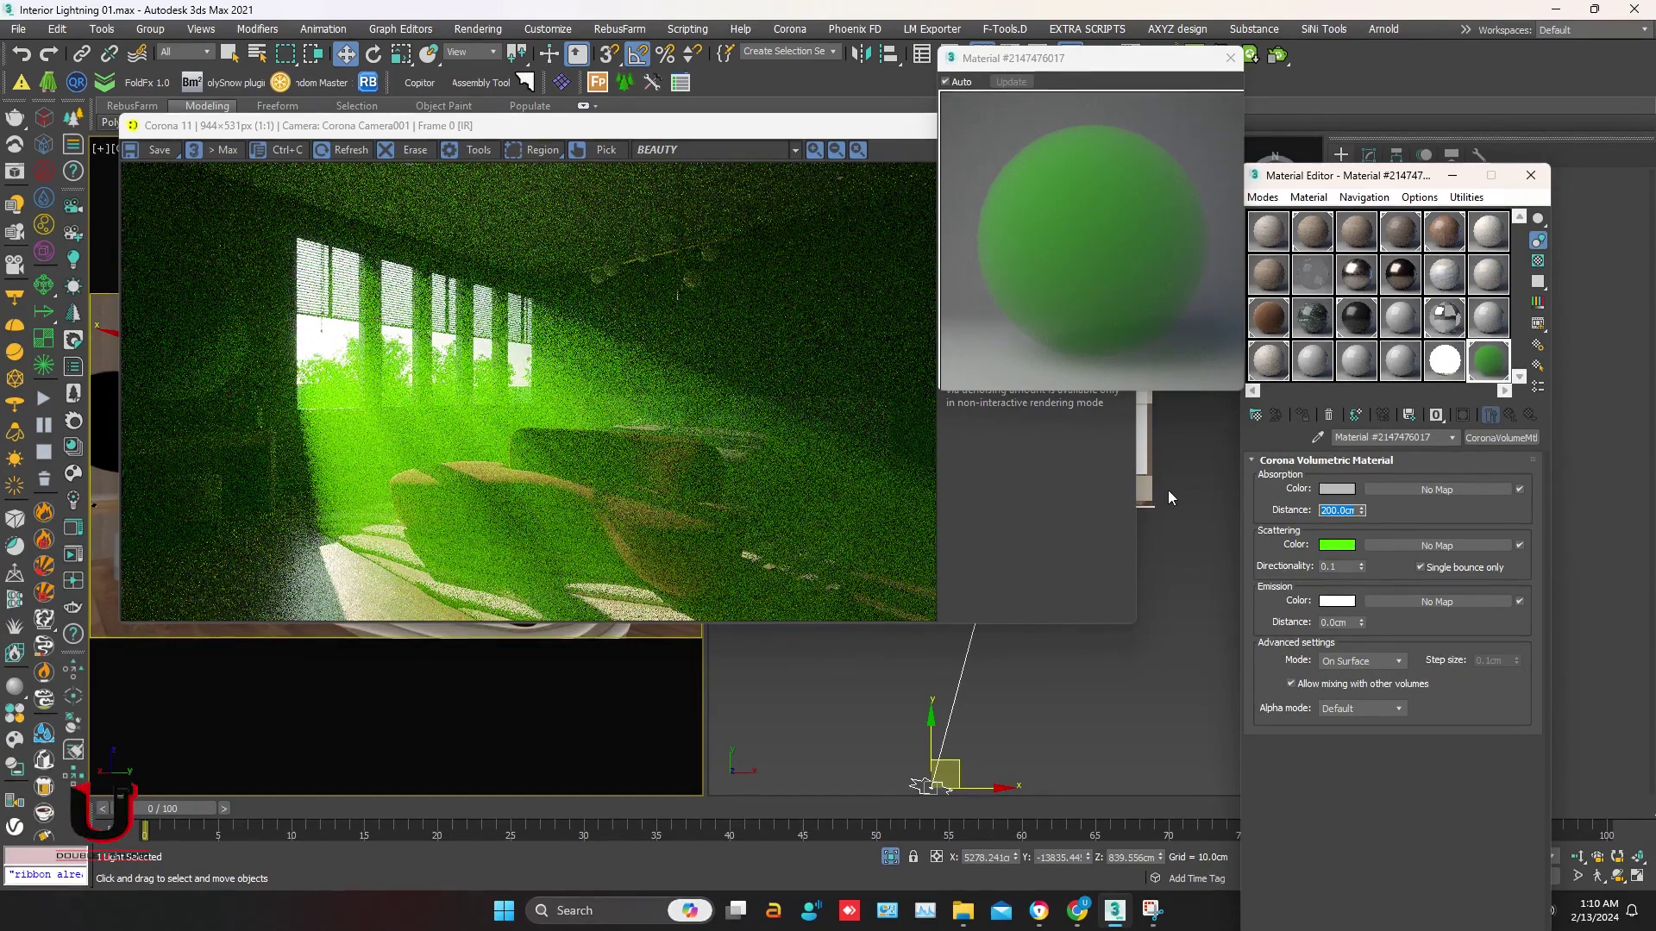
pyautogui.write('500')
pyautogui.press('Return')
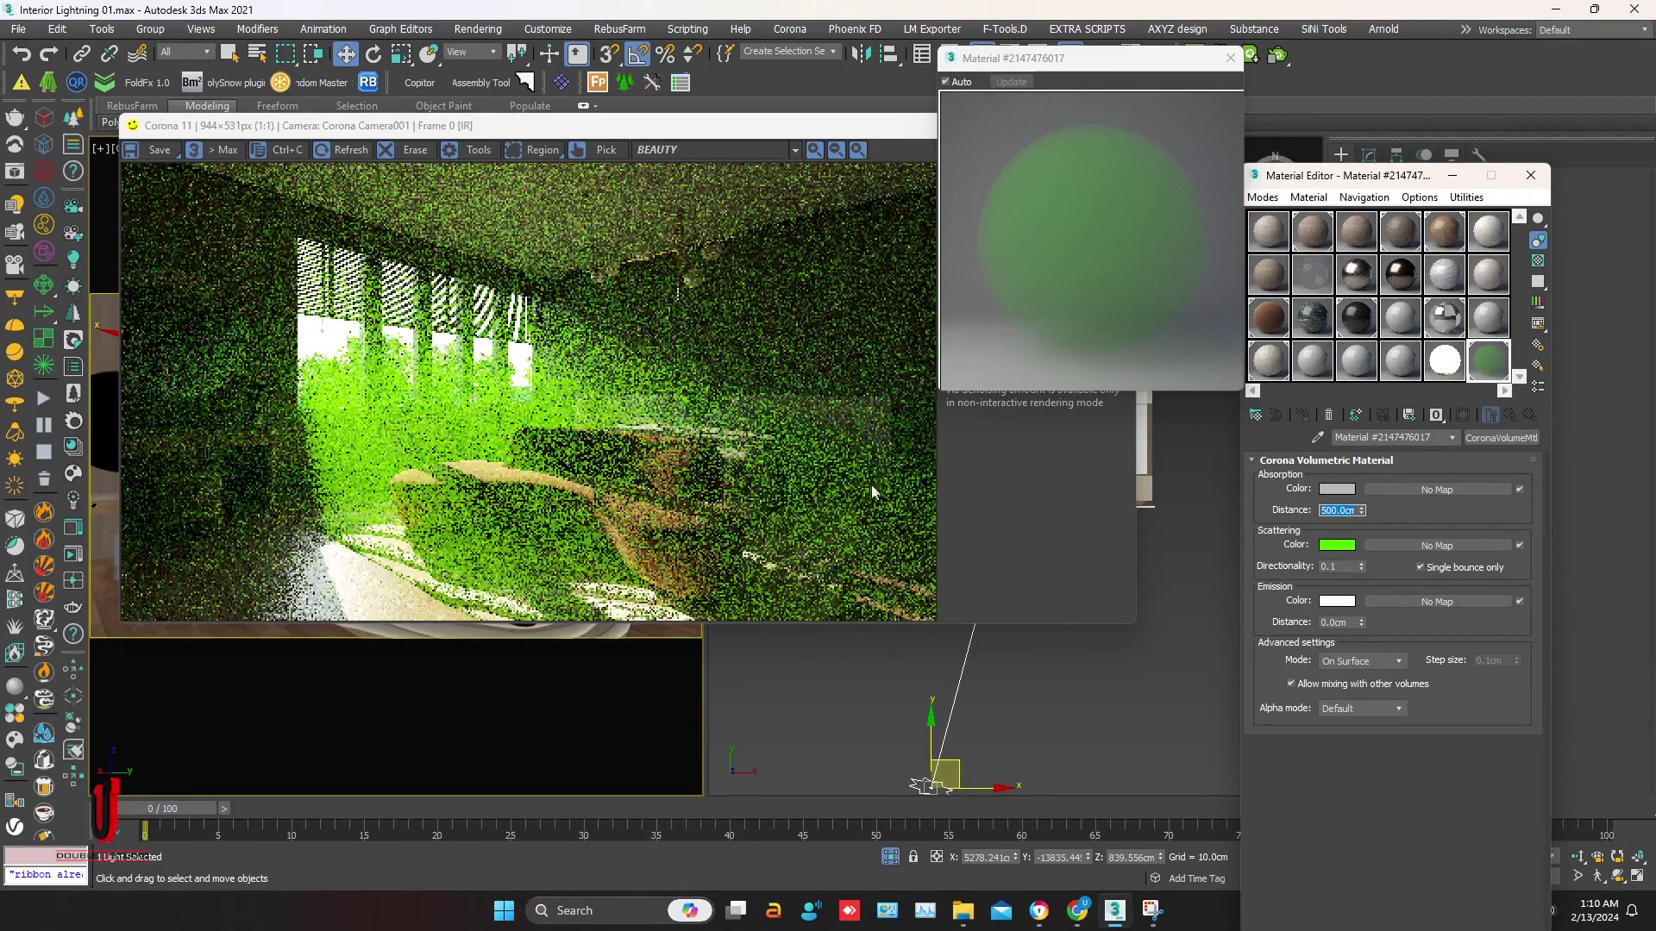
pyautogui.scroll(1, 830, 452)
pyautogui.scroll(-1, 791, 433)
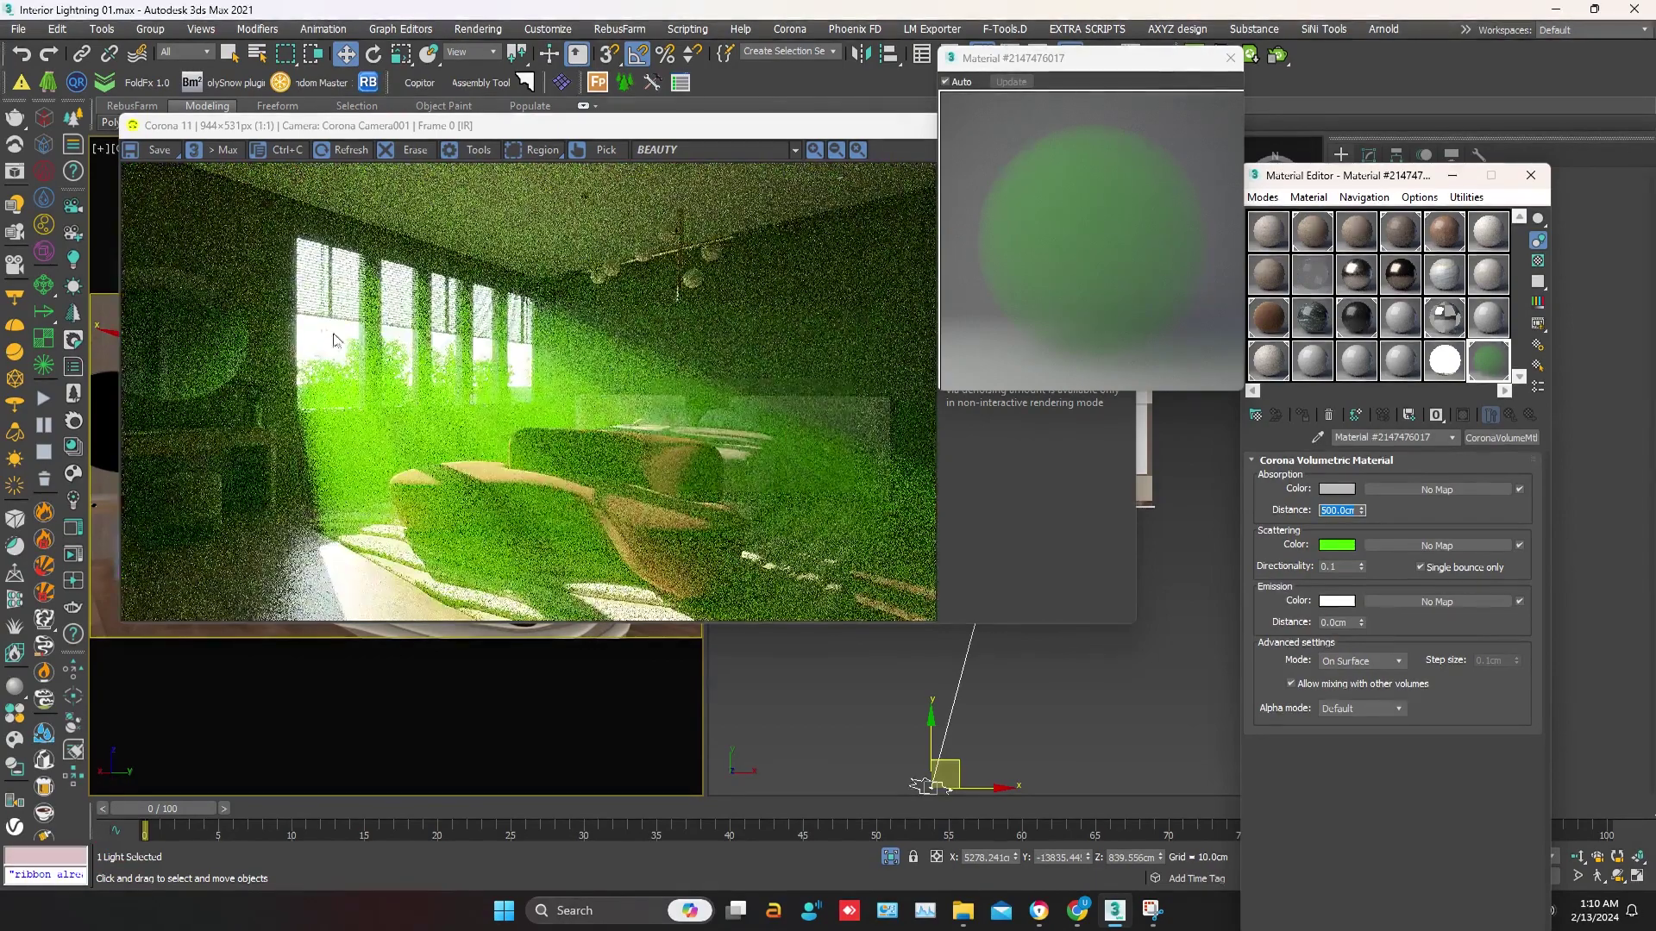
pyautogui.scroll(1, 226, 199)
pyautogui.scroll(-1, 875, 428)
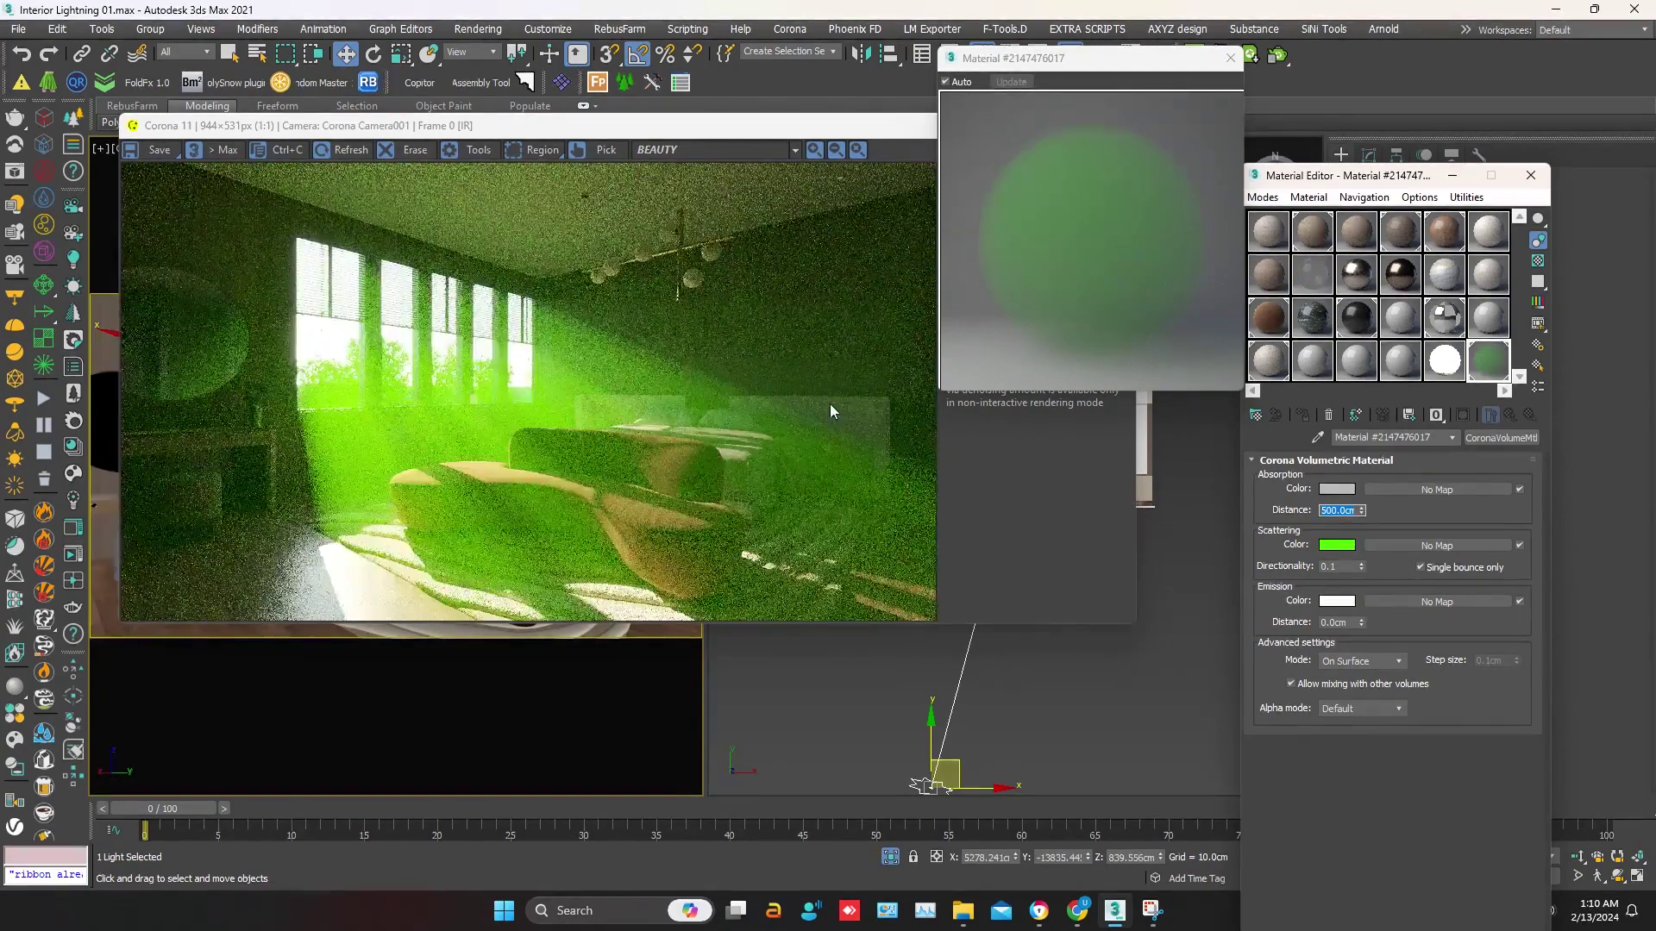
# - Change the scattering colour to a pale green with saturation about 157 and hue about 82
pyautogui.click(1336, 544)
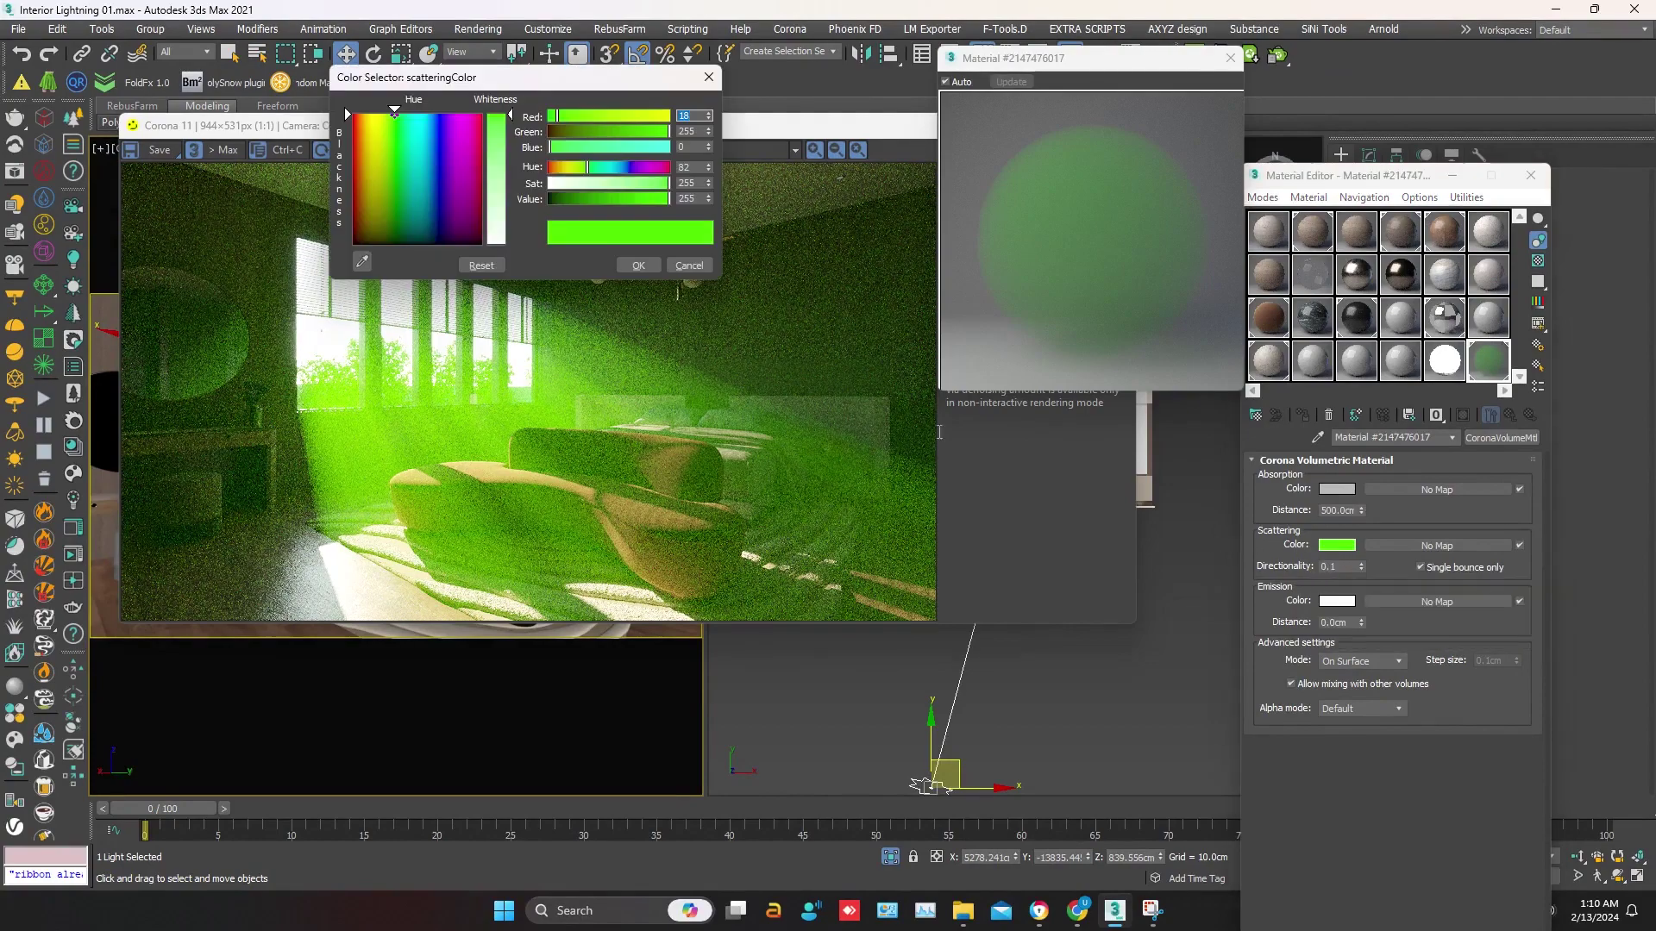
pyautogui.click(591, 117)
pyautogui.moveTo(633, 185); pyautogui.dragTo(623, 185)
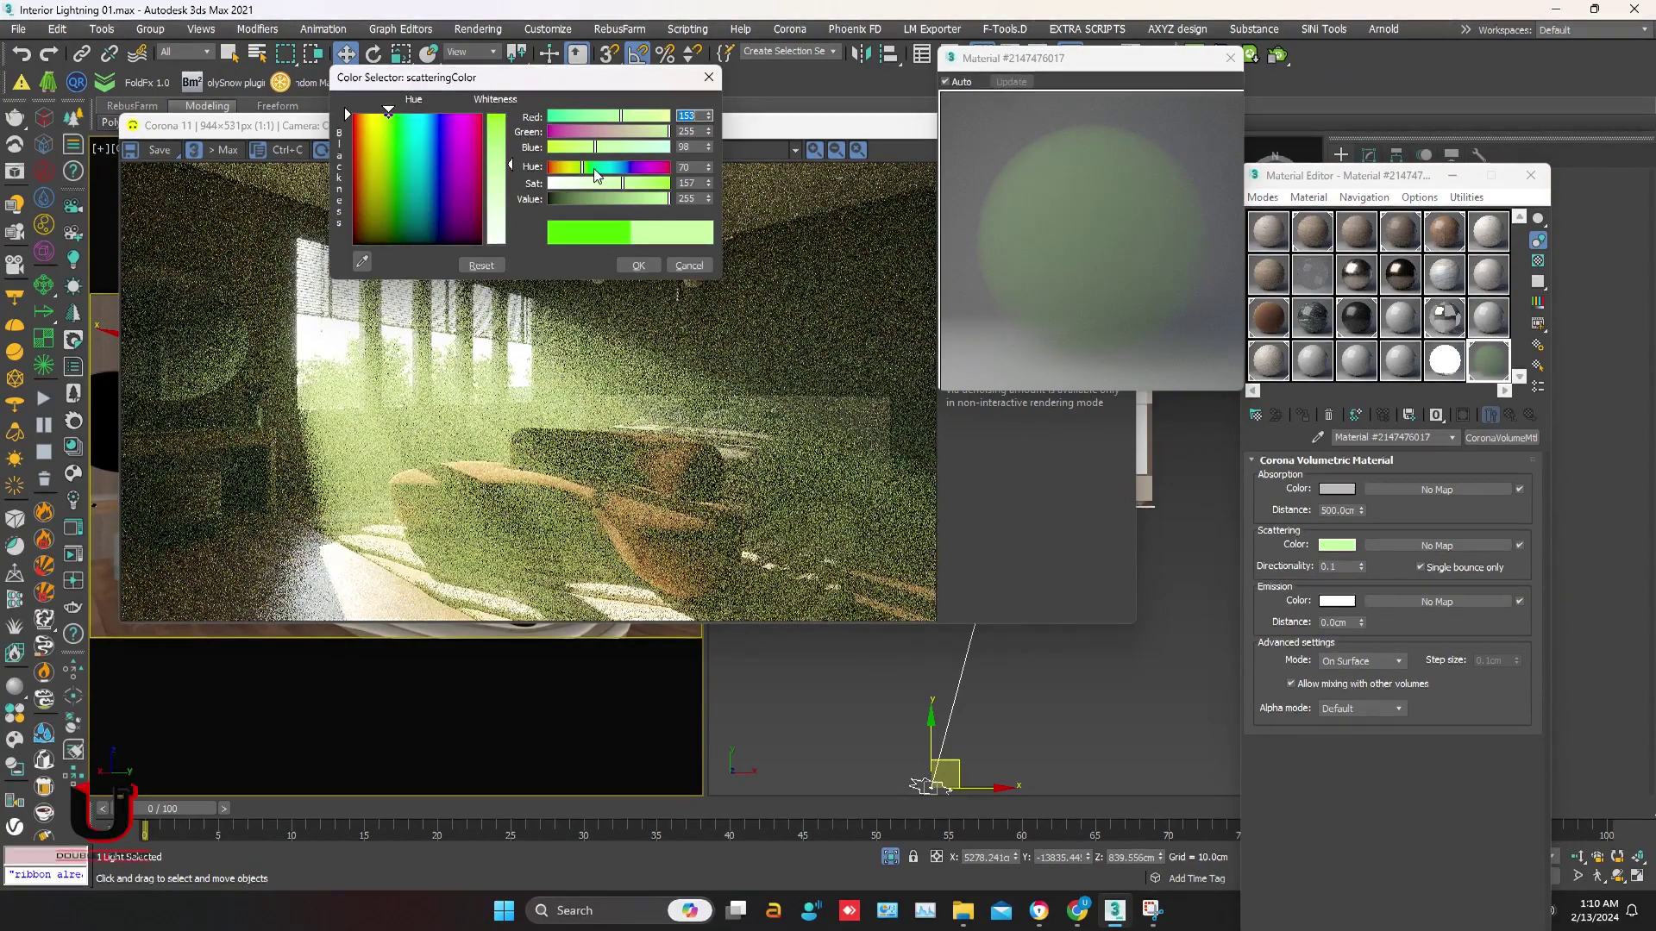
pyautogui.click(601, 169)
pyautogui.moveTo(602, 169); pyautogui.dragTo(584, 170)
pyautogui.click(638, 266)
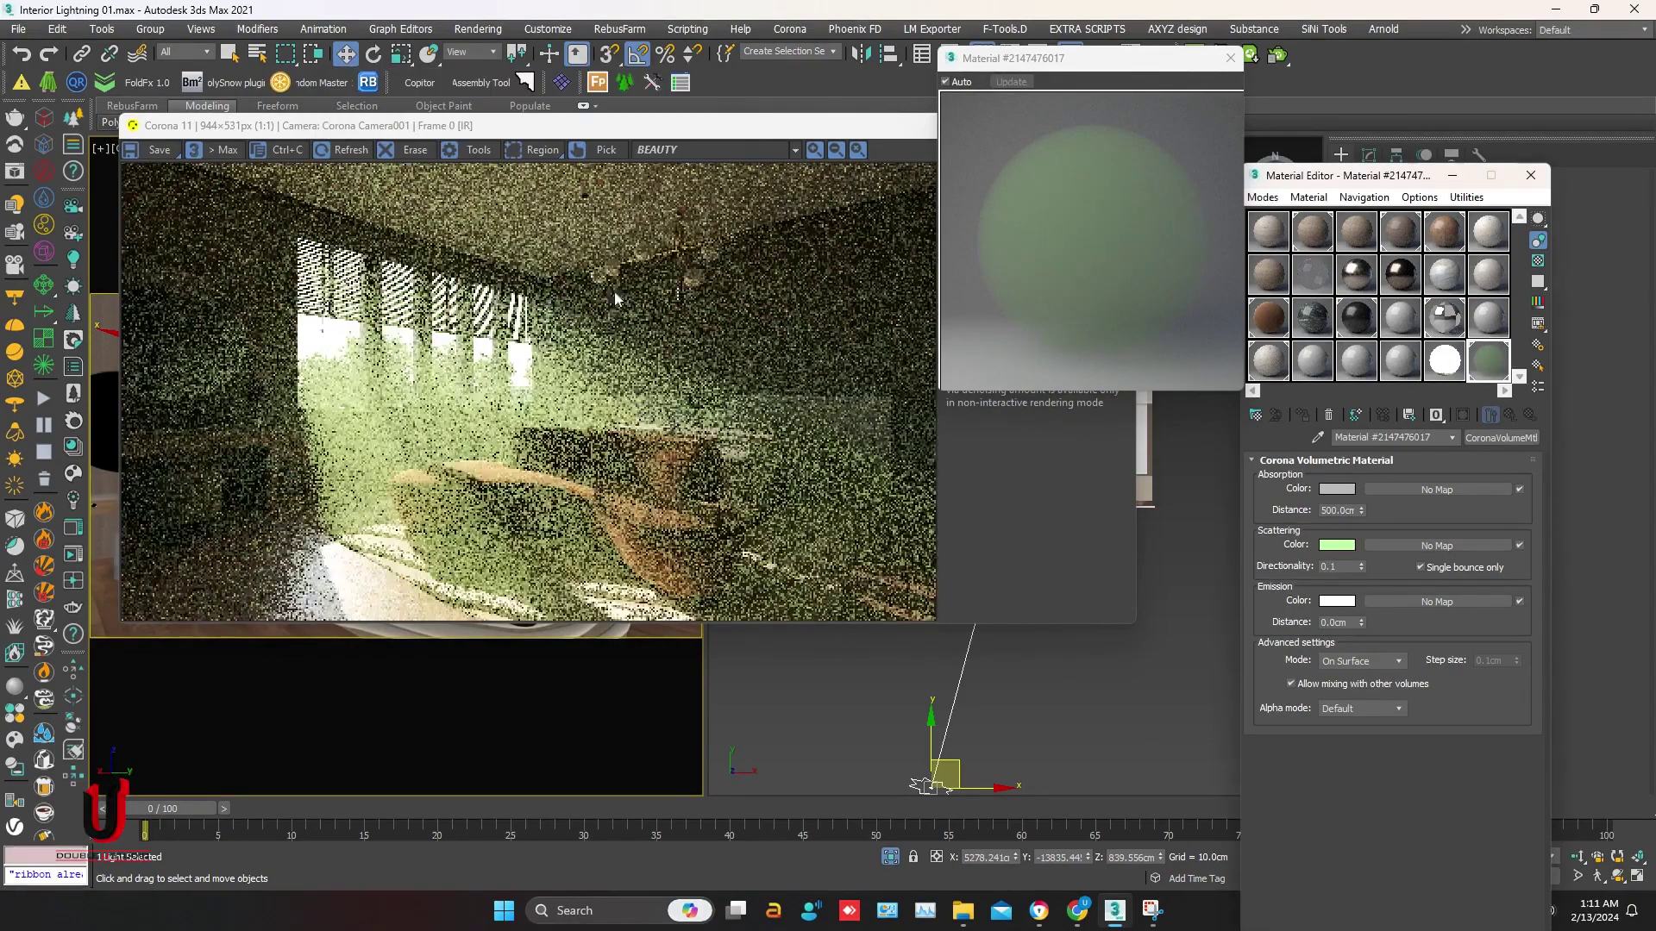
pyautogui.scroll(2, 307, 275)
pyautogui.scroll(-2, 307, 274)
pyautogui.scroll(1, 773, 402)
pyautogui.scroll(-1, 790, 463)
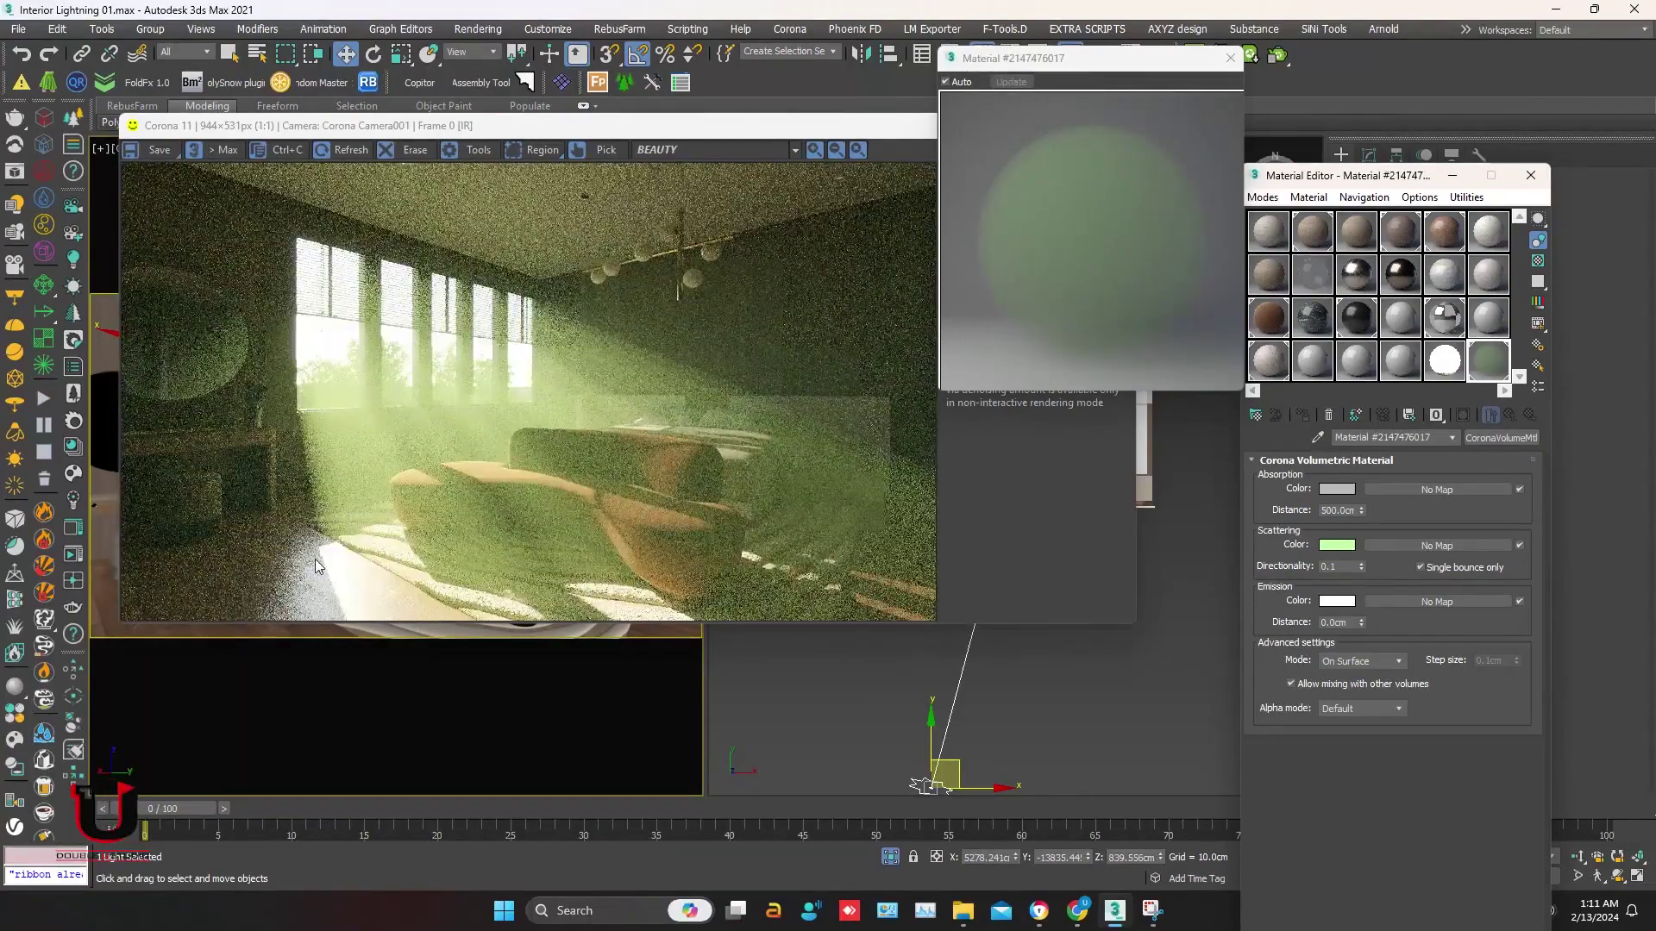
# - Bring the render window forward, deselect the light and select the fog volume box
pyautogui.click(315, 559)
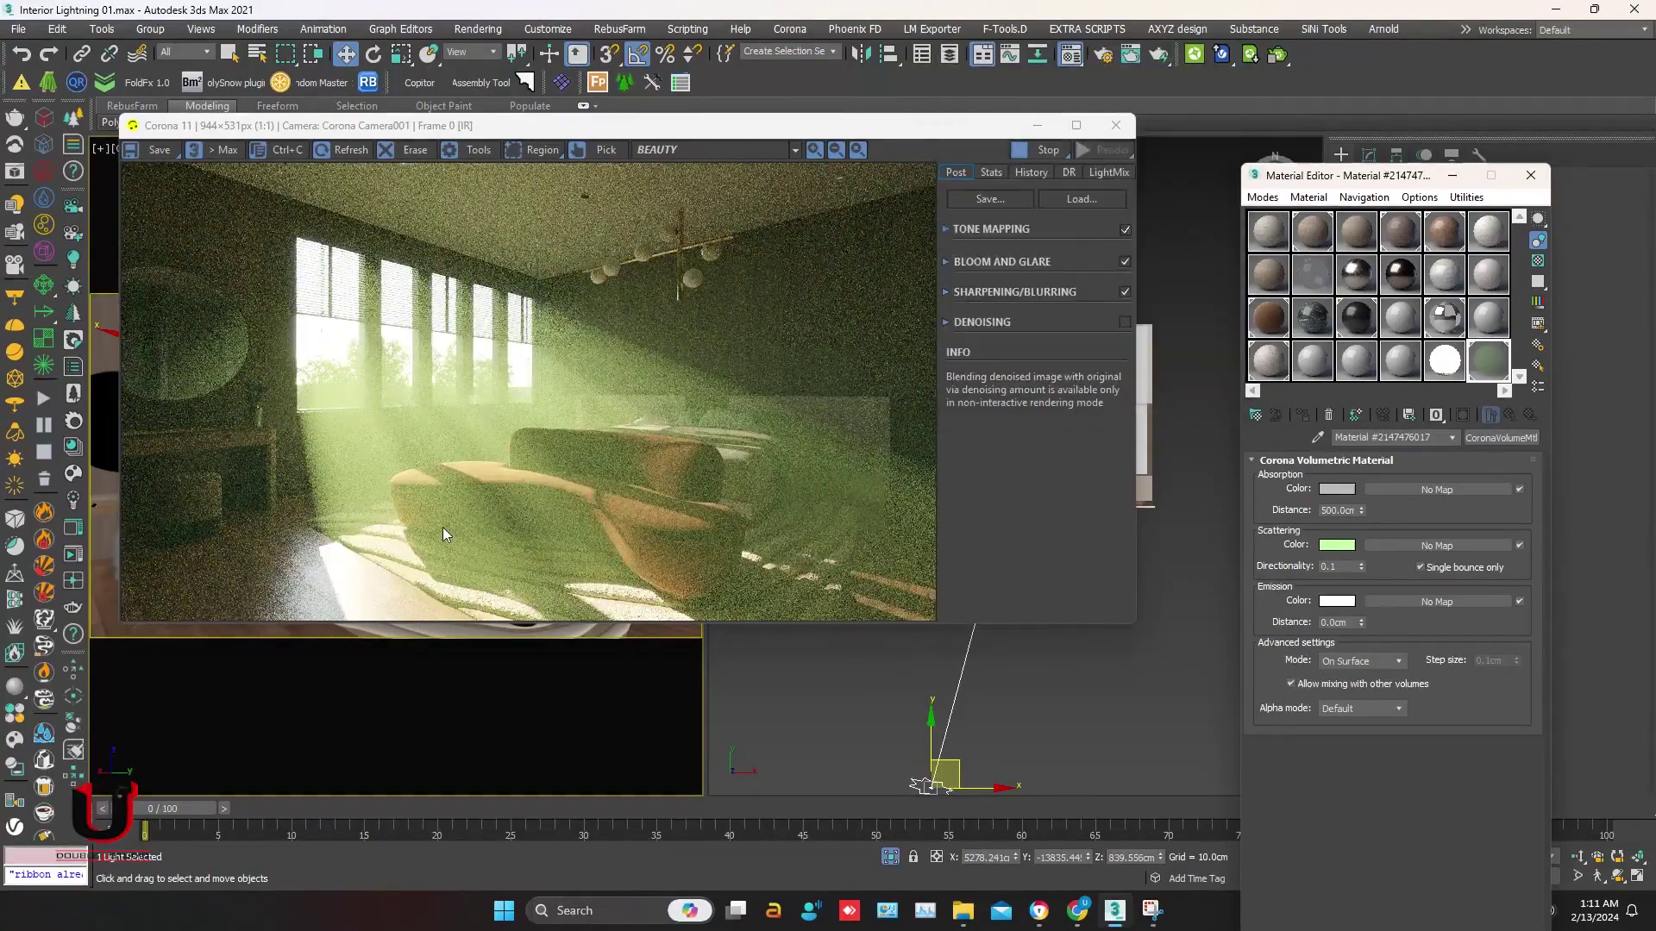
pyautogui.scroll(2, 347, 583)
pyautogui.scroll(-2, 348, 576)
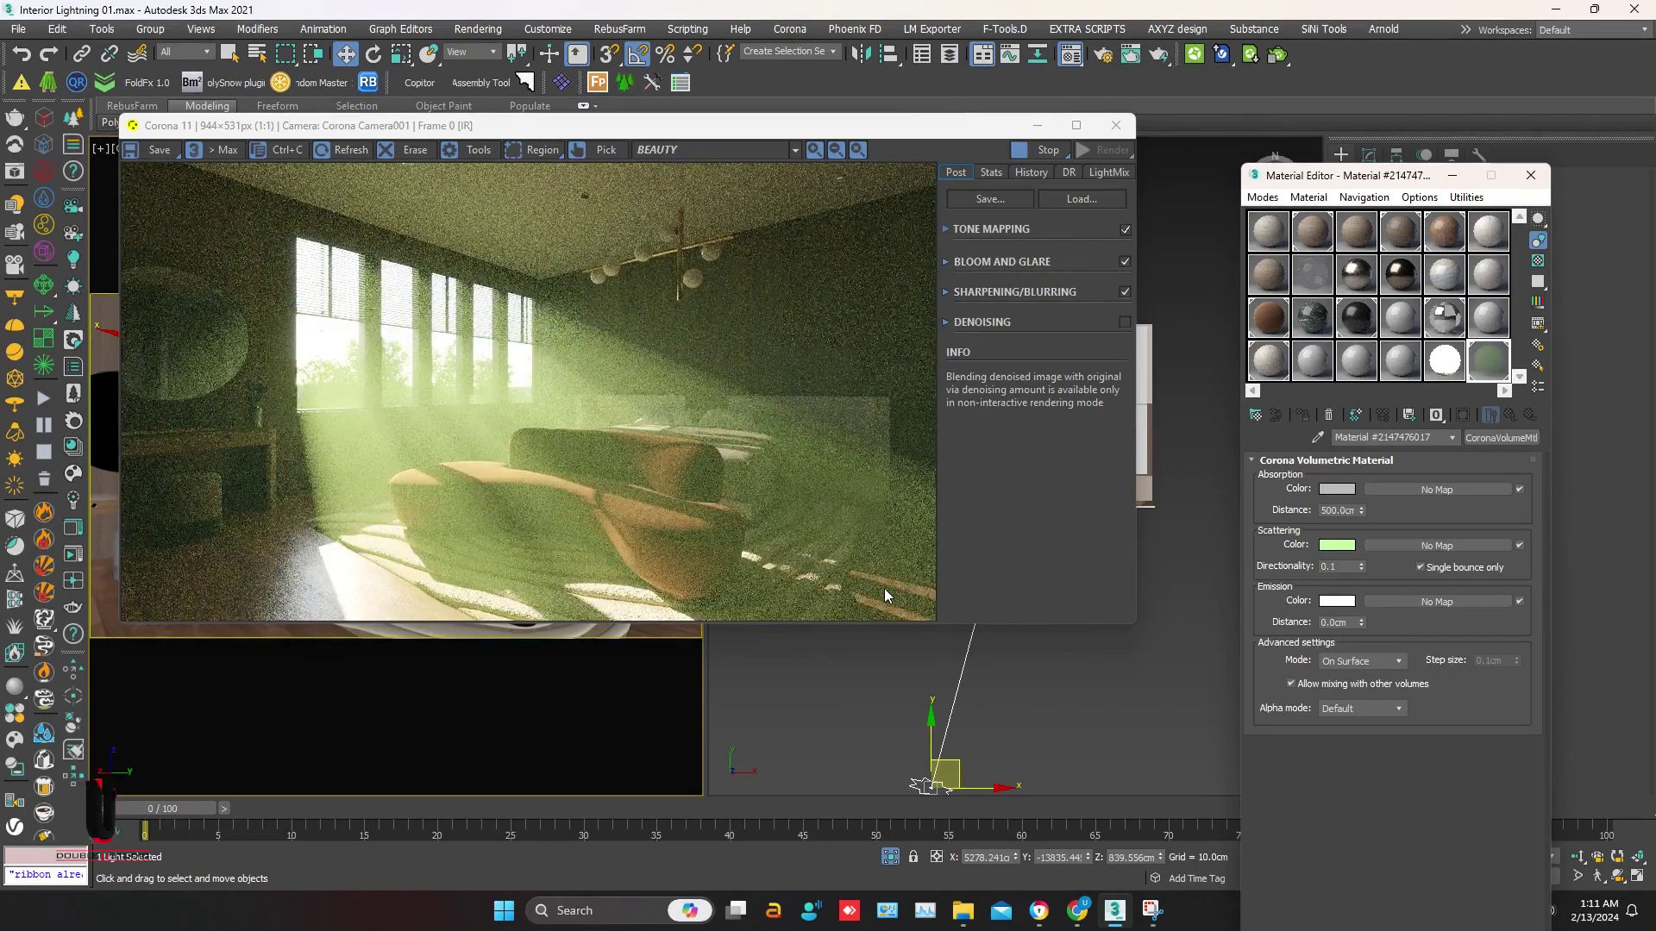
pyautogui.moveTo(960, 687)
pyautogui.mouseDown(button='middle')
pyautogui.moveTo(1098, 728)
pyautogui.moveTo(1114, 708)
pyautogui.mouseUp(button='middle')
pyautogui.click(1099, 728)
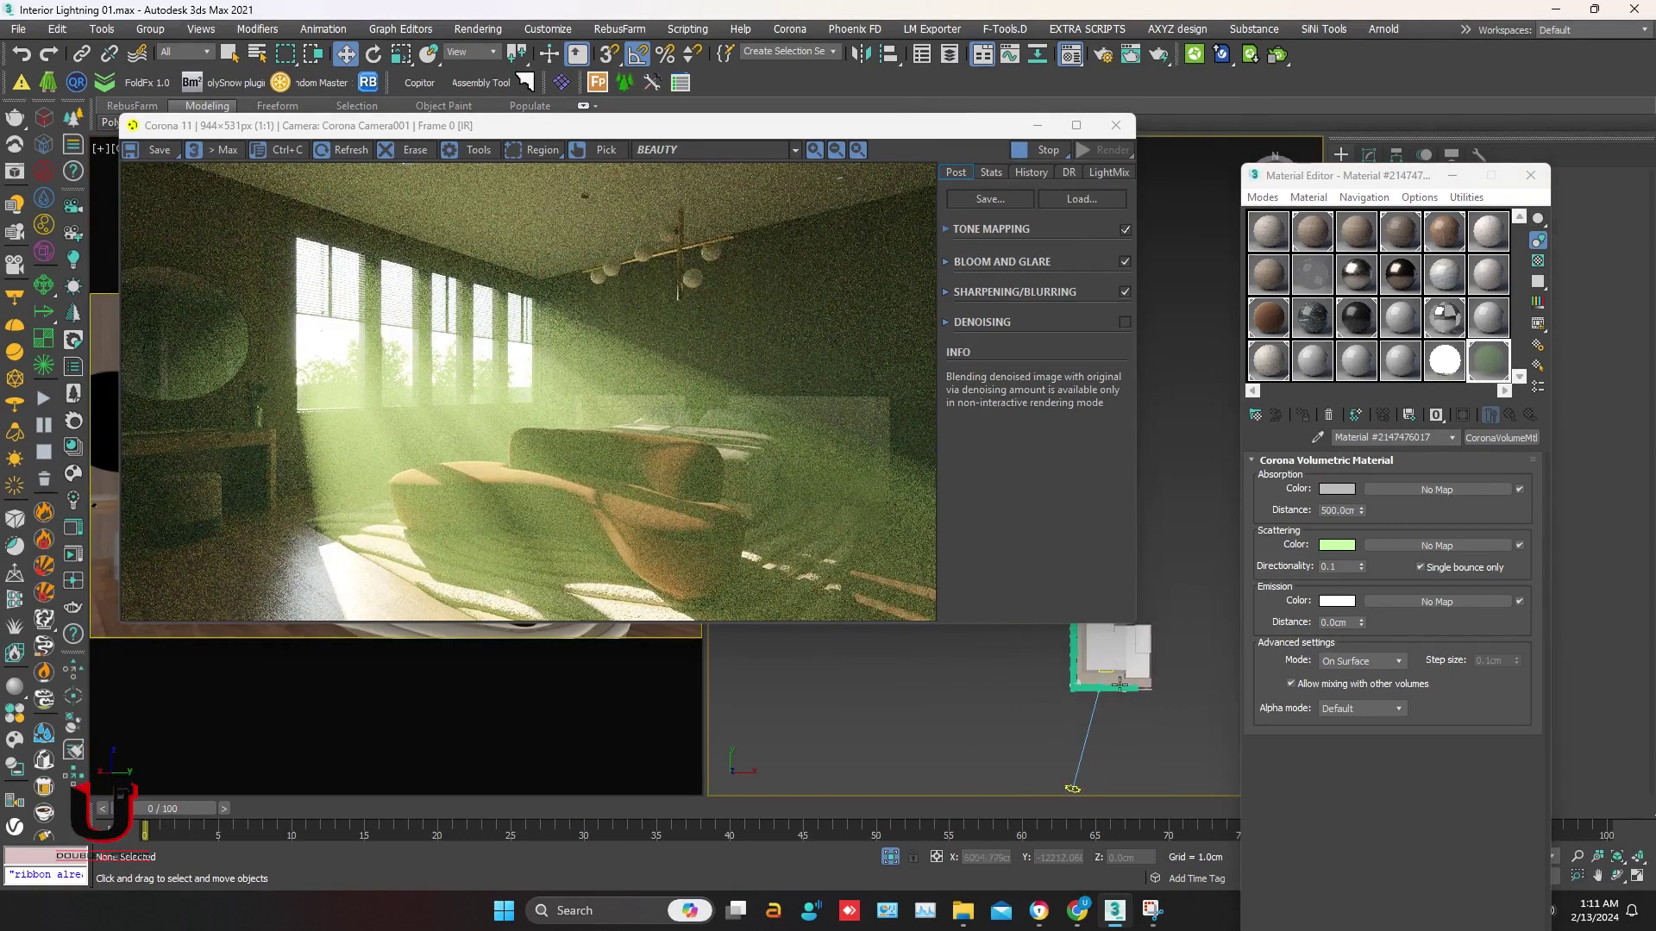
pyautogui.click(1112, 656)
pyautogui.hotkey('alt', 'q')
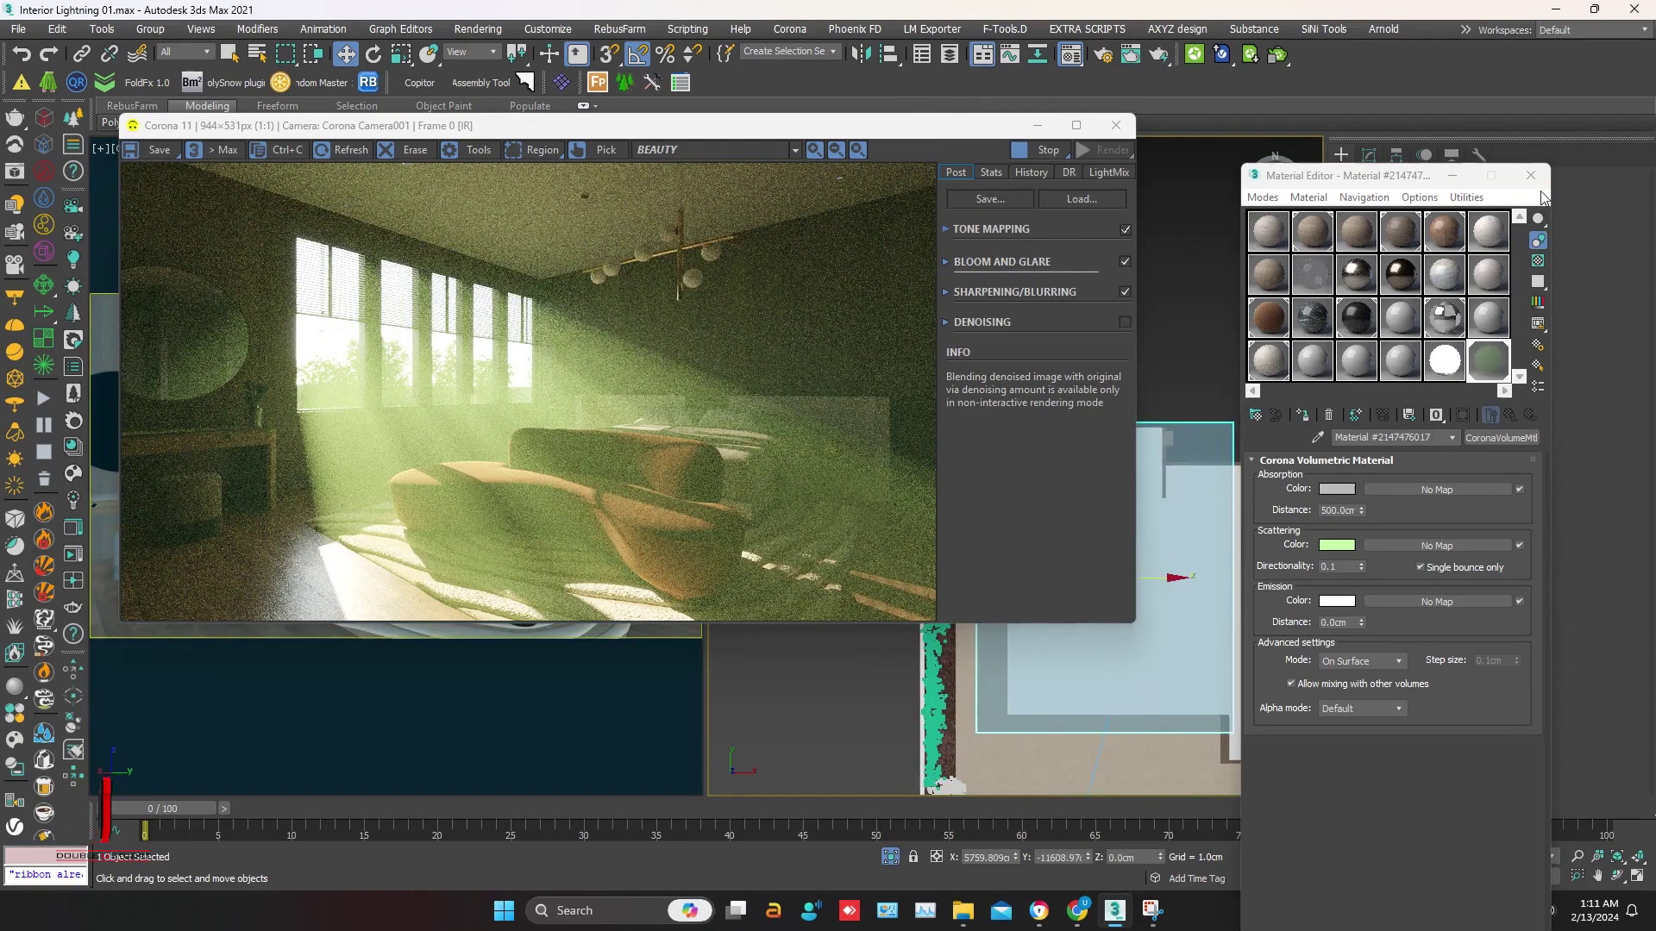
# - Close the Material Editor, move the frame buffer aside, and delete the fog volume box
pyautogui.click(1530, 175)
pyautogui.moveTo(827, 136); pyautogui.dragTo(764, 86)
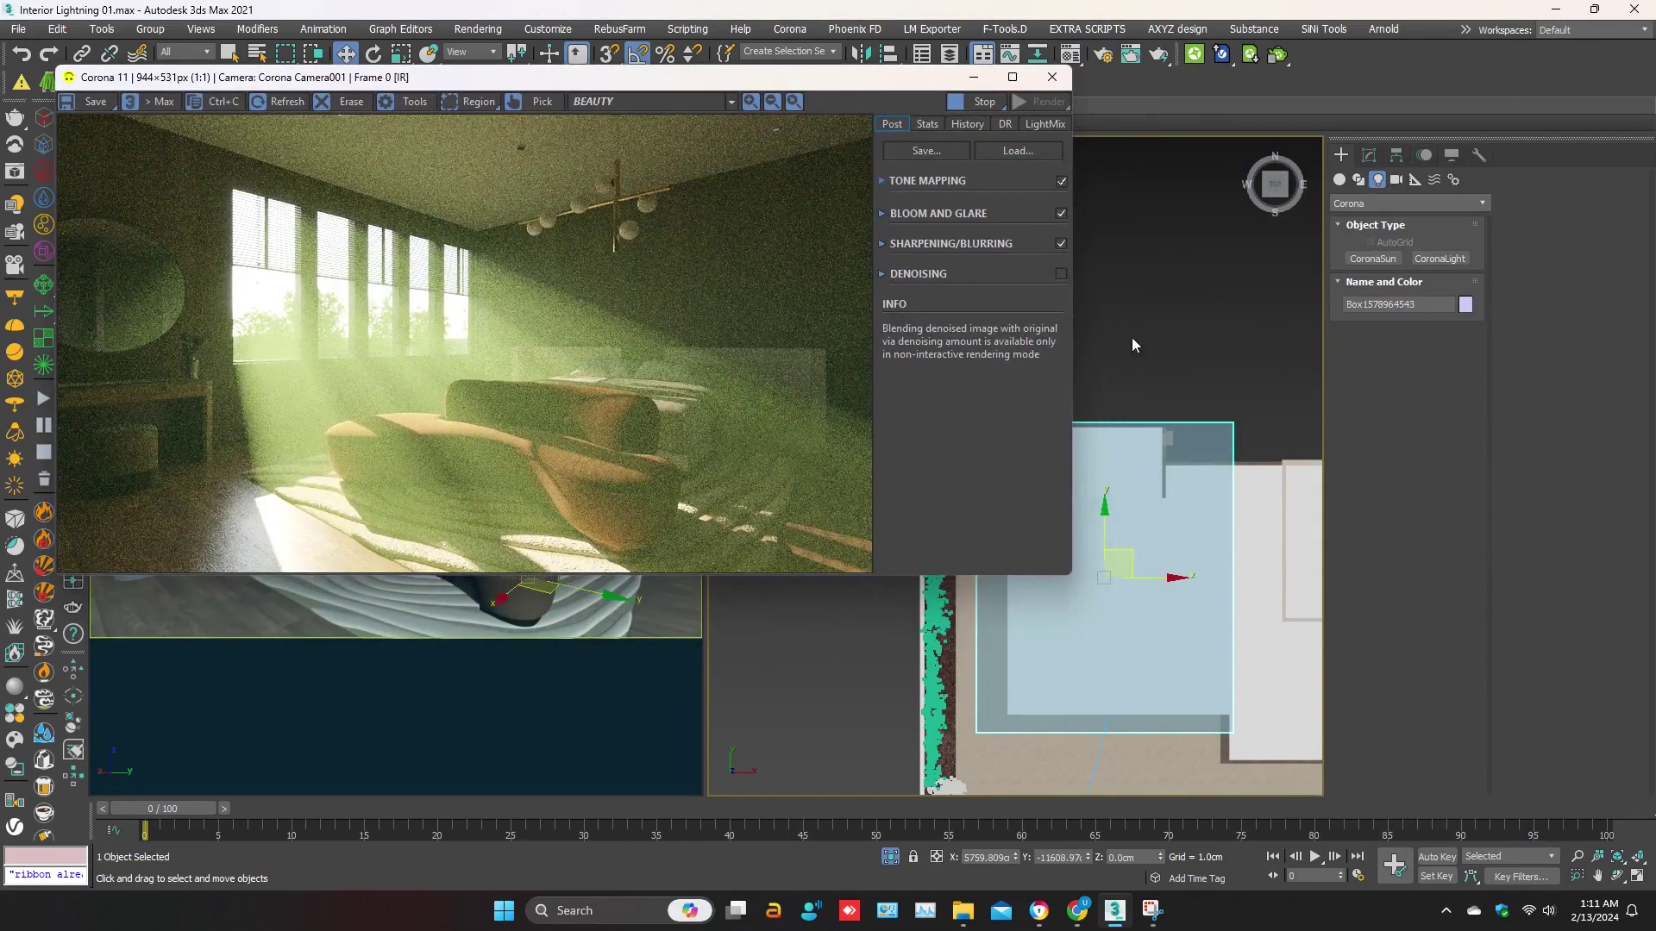
pyautogui.click(1140, 348)
pyautogui.click(1170, 571)
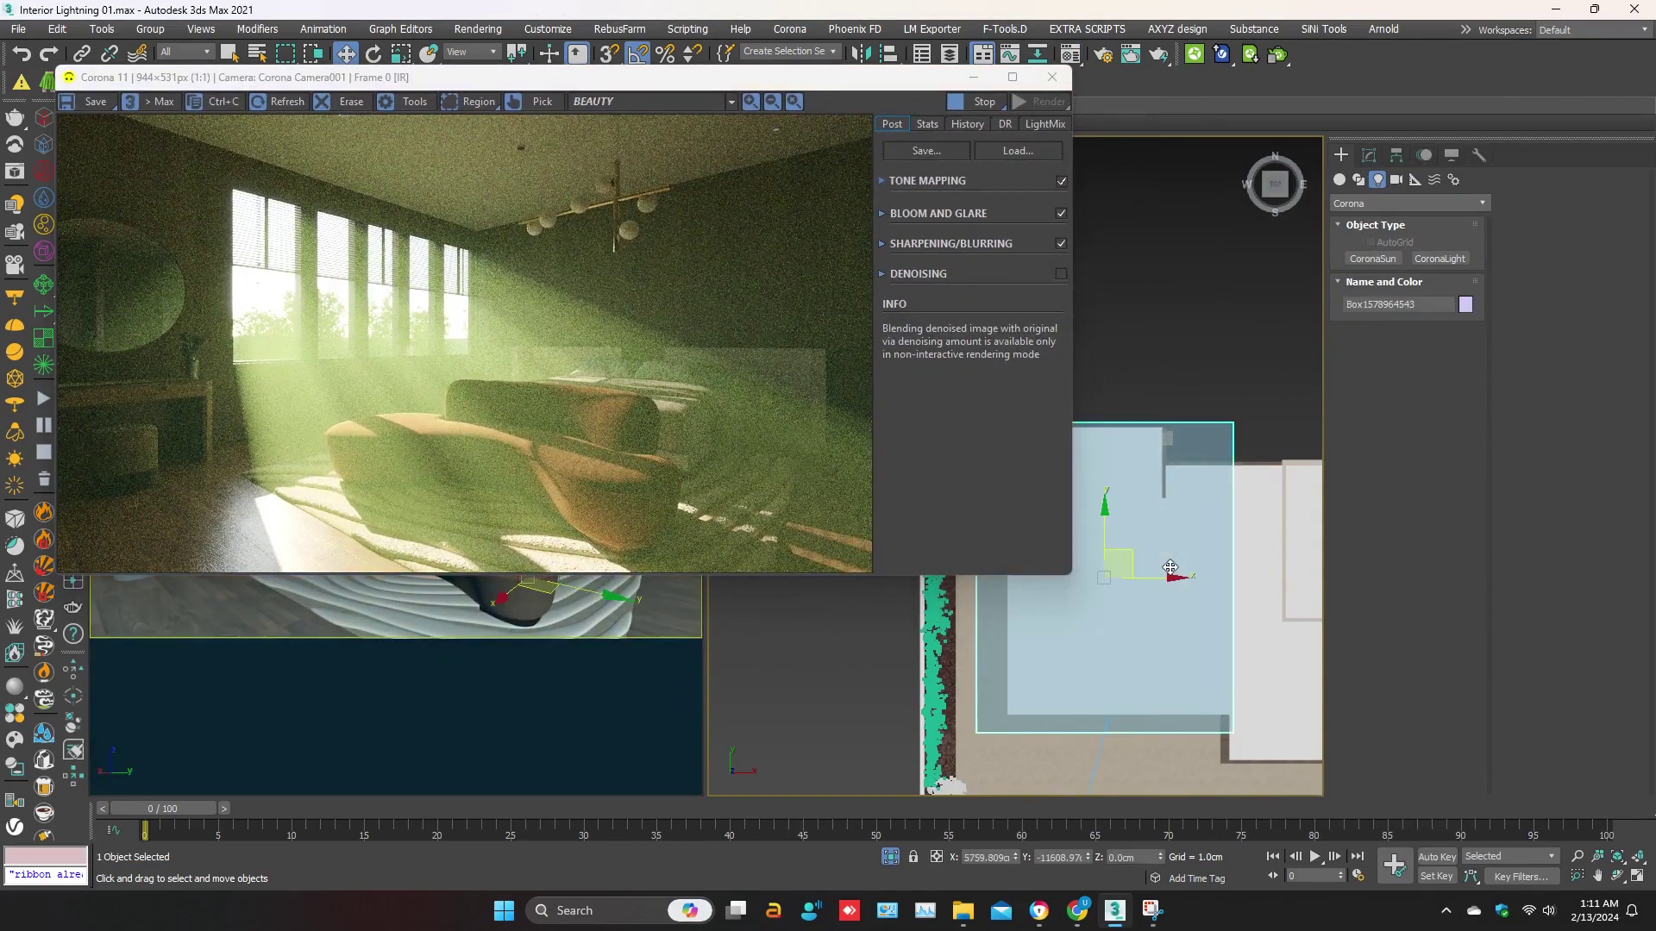
pyautogui.press('Delete')
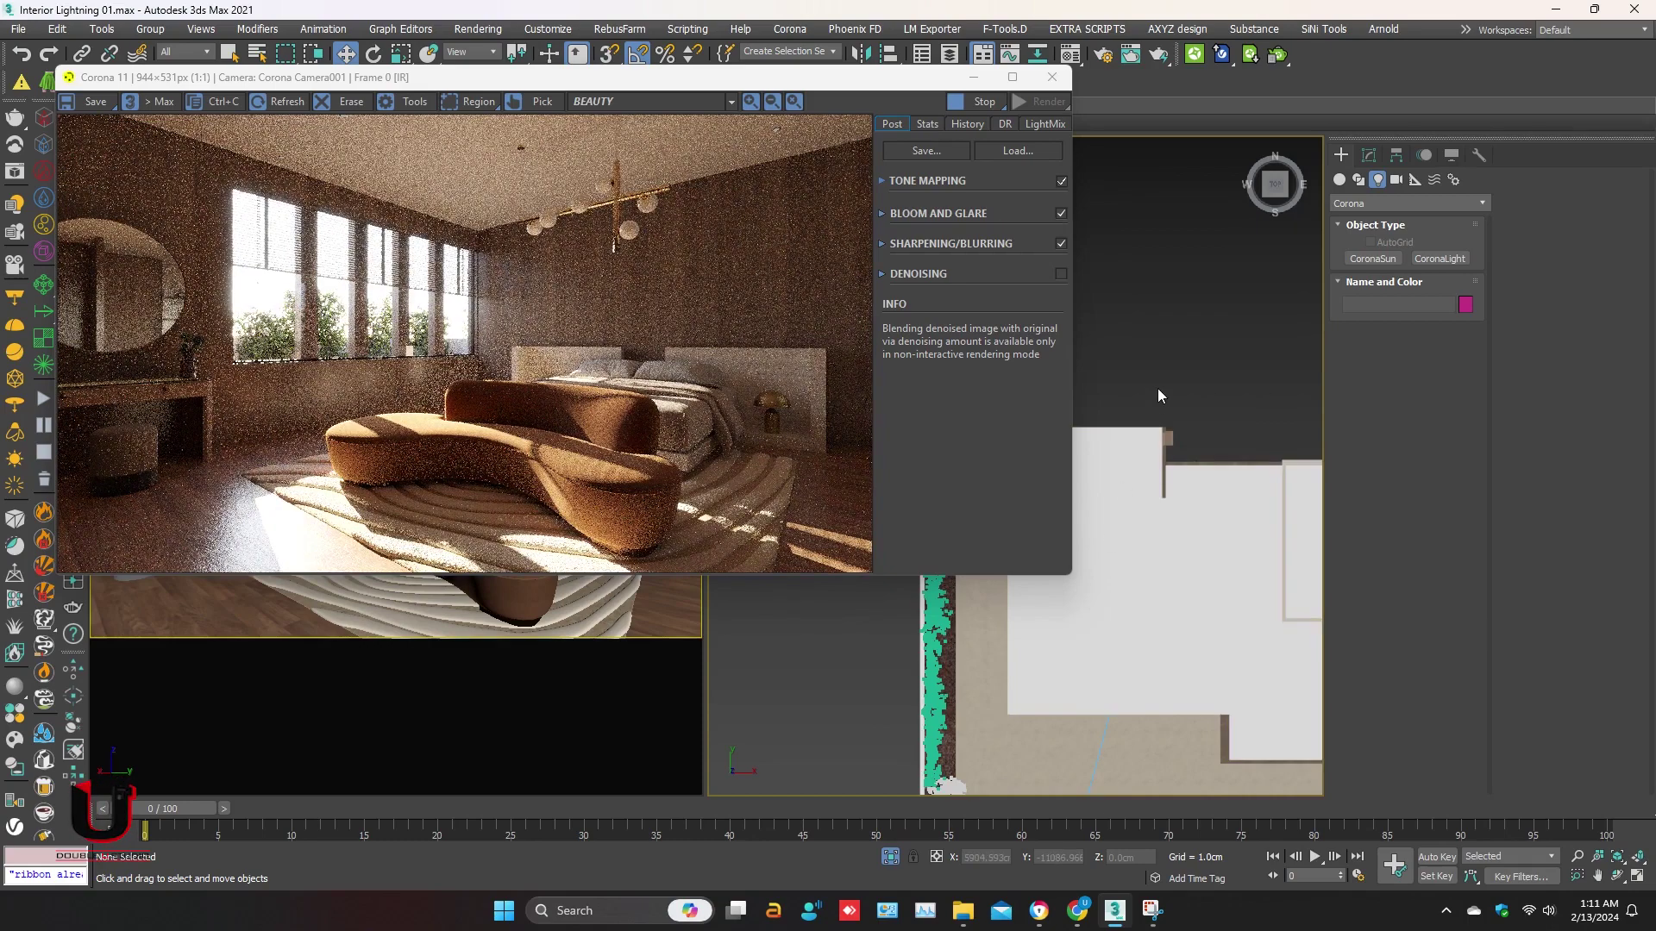
pyautogui.scroll(2, 490, 431)
pyautogui.scroll(-2, 471, 430)
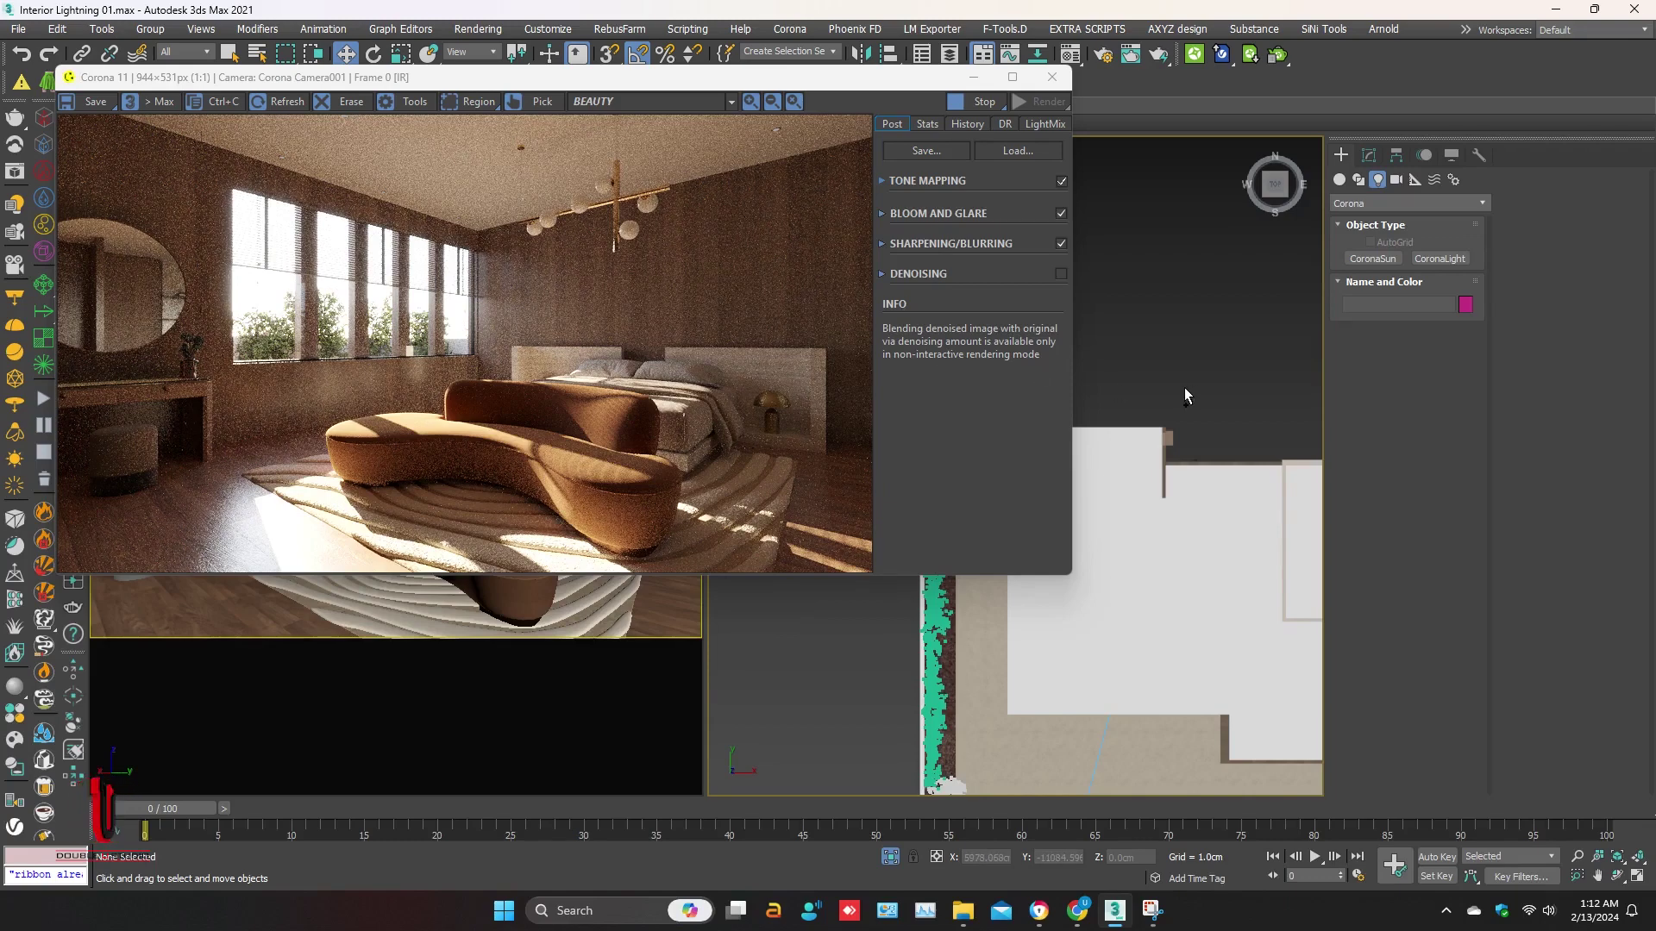
# - After reviewing the fog-free render, undo the deletion to restore the fog volume box
pyautogui.hotkey('ctrl', 'z')
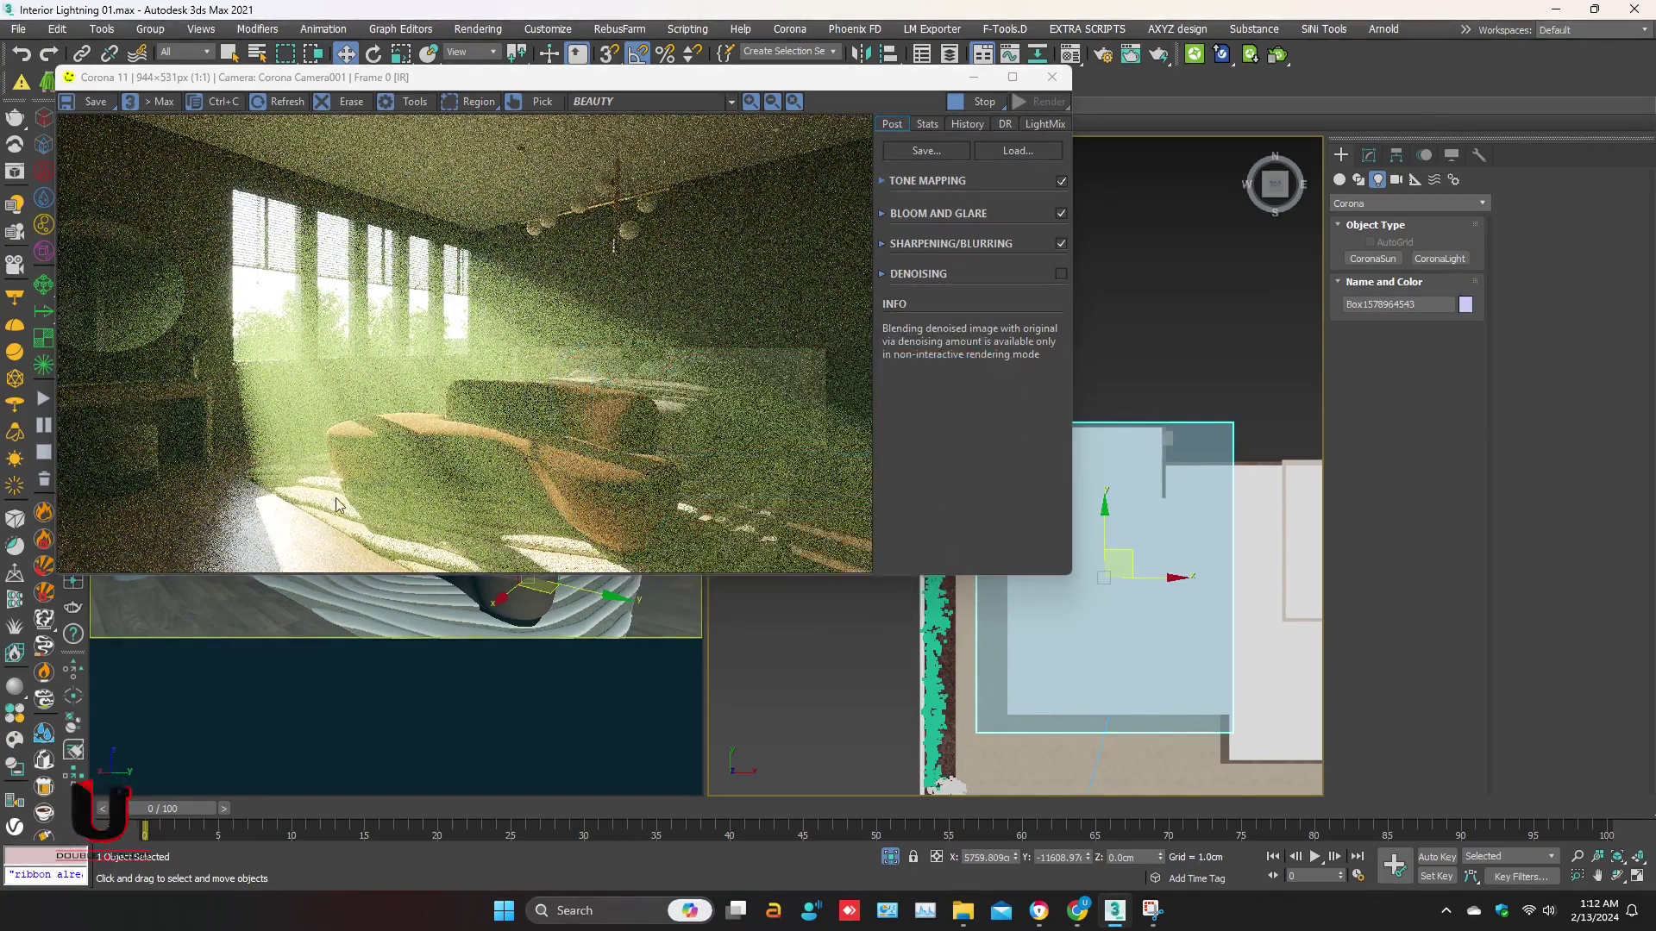
# - Deselect the fog volume box by clicking empty space in the top viewport
pyautogui.click(1138, 369)
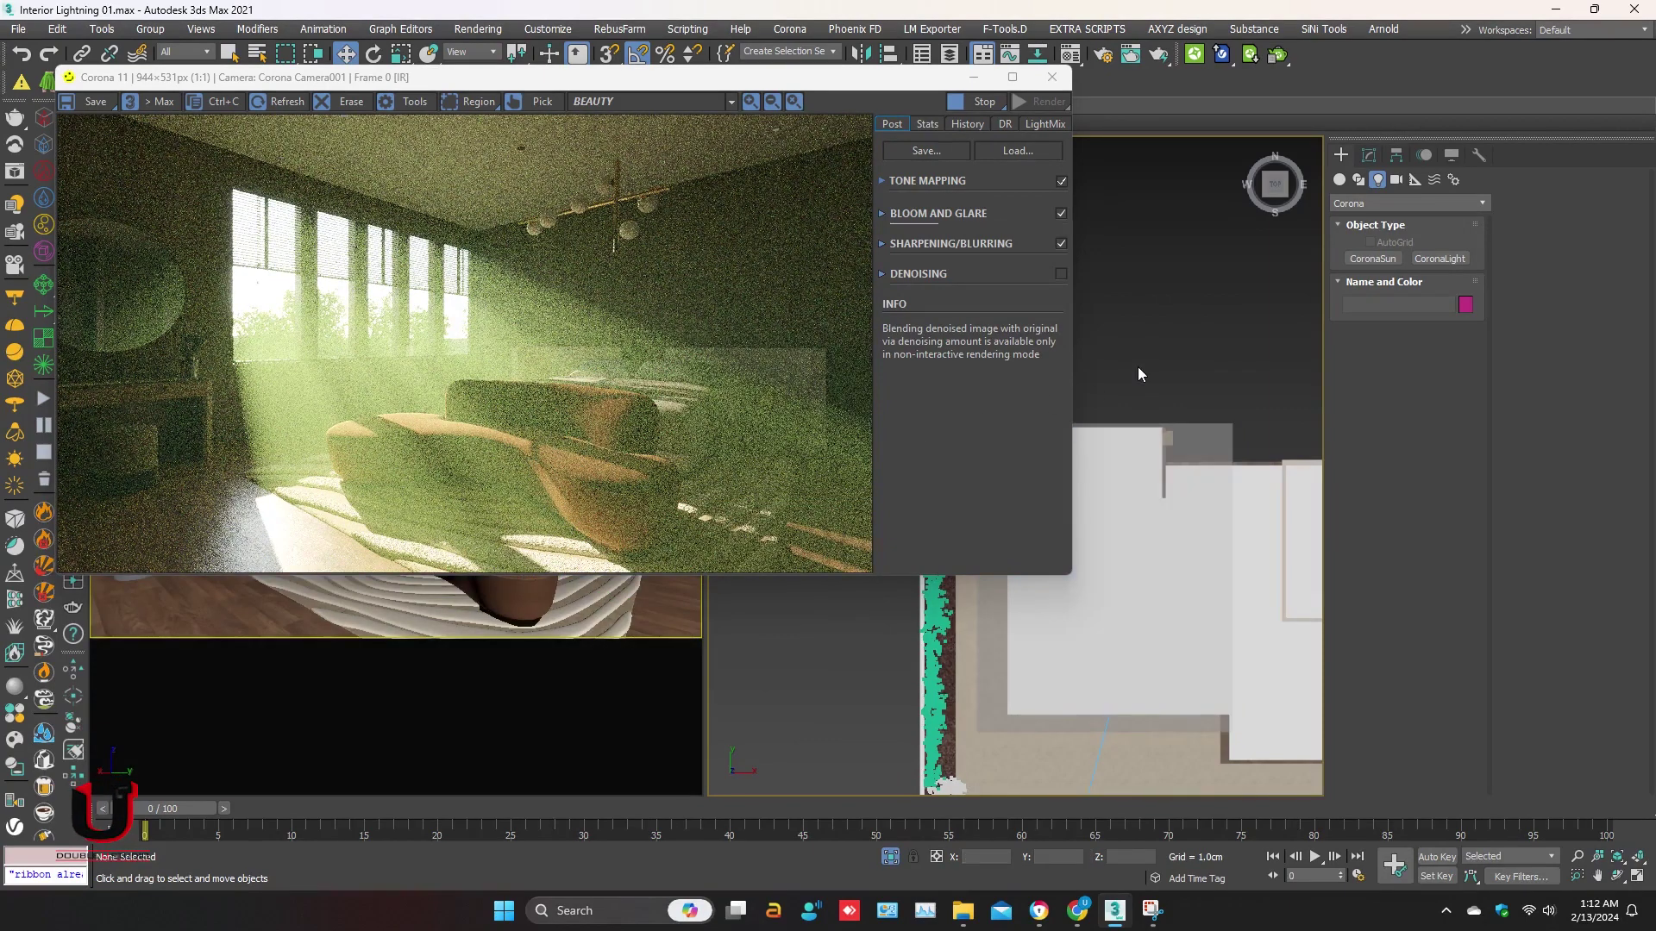